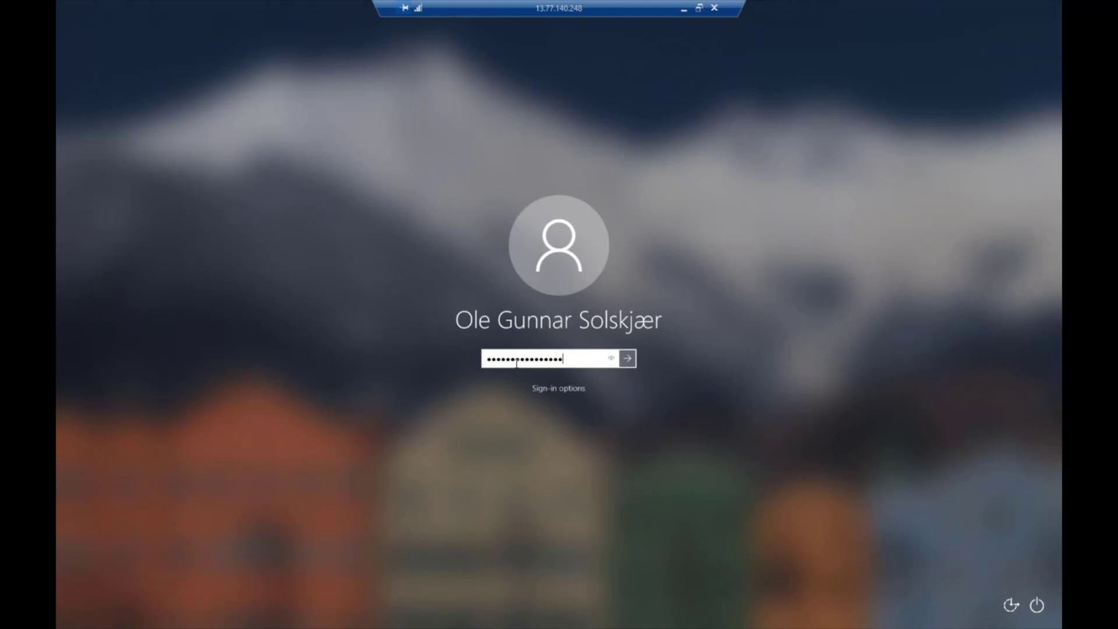
- Sign in to the remote session with the account password and widen the Description column of the Co-management list
key(Return)
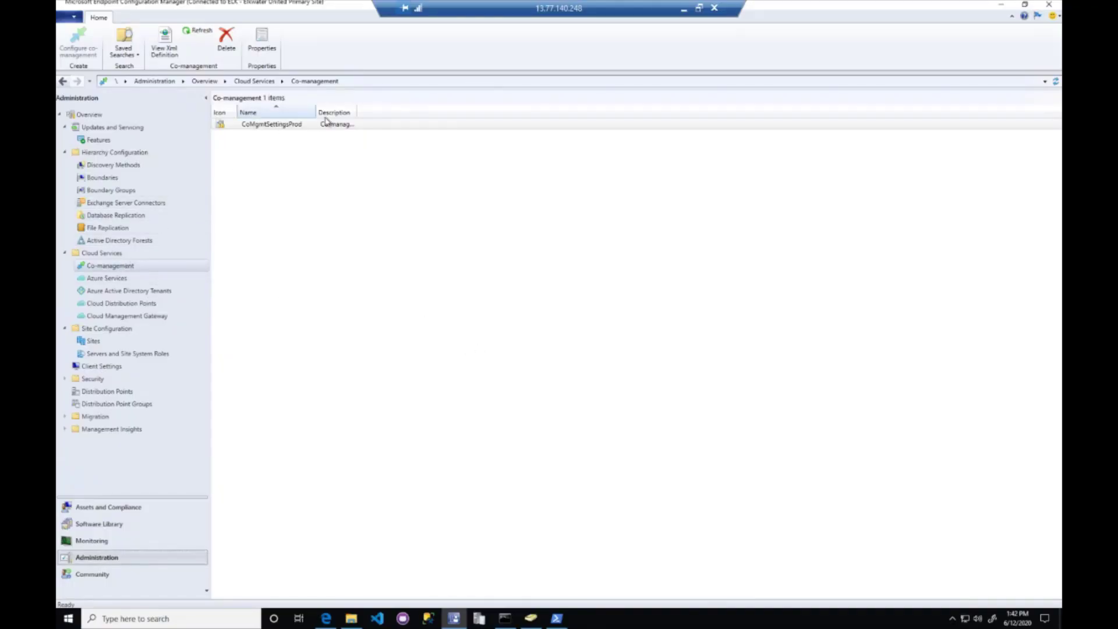
drag(355, 112, 420, 111)
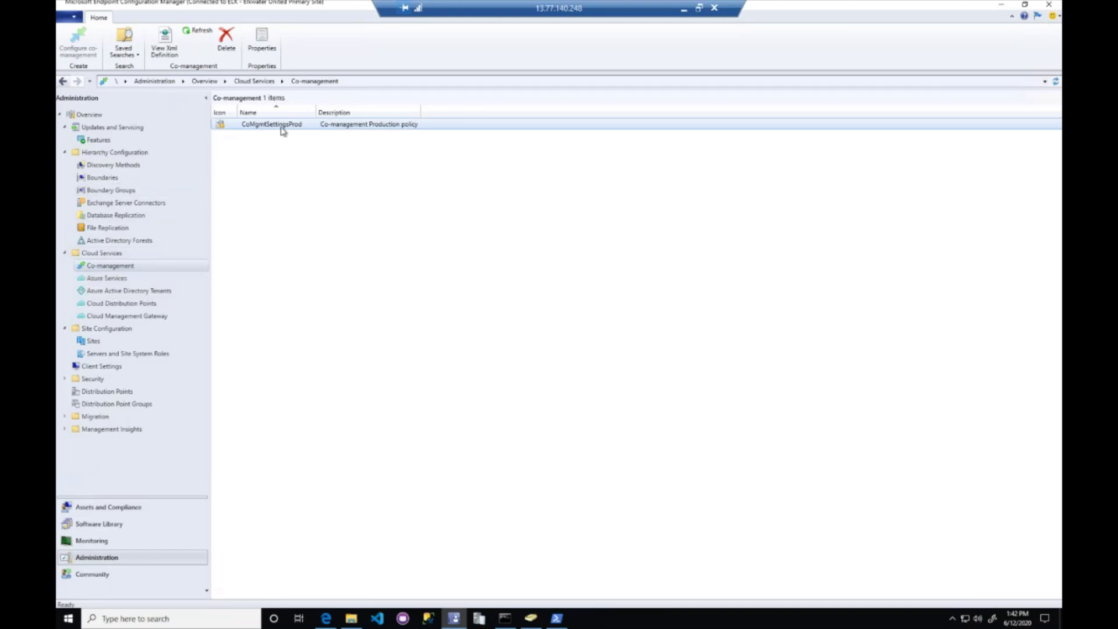
- Open the properties of the CoMgmtSettingsProd co-management policy
right_click(125, 266)
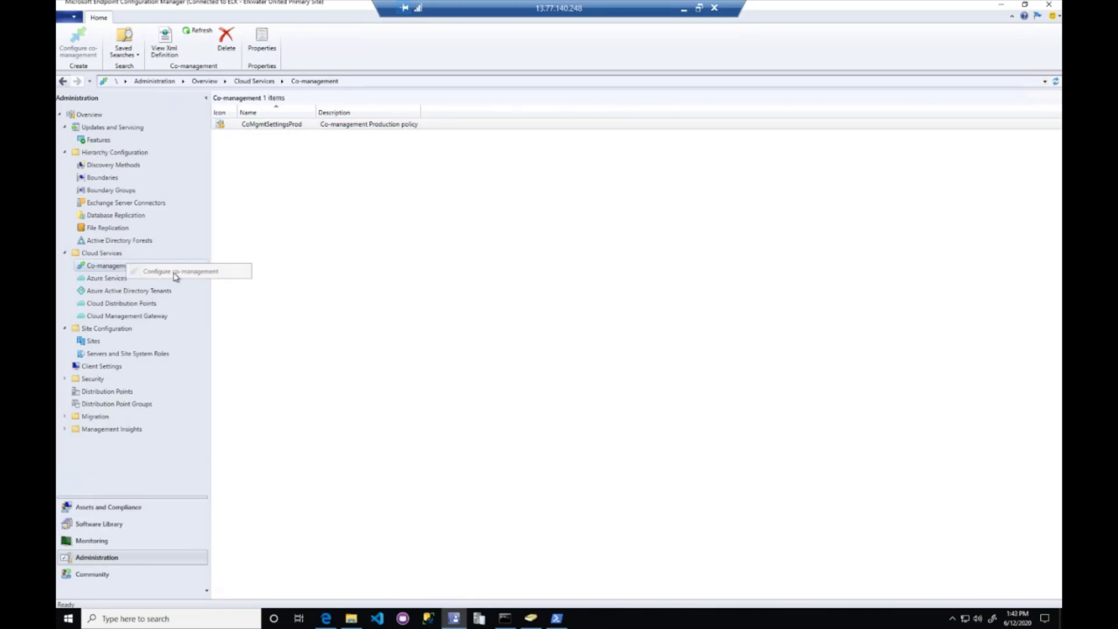
click(347, 204)
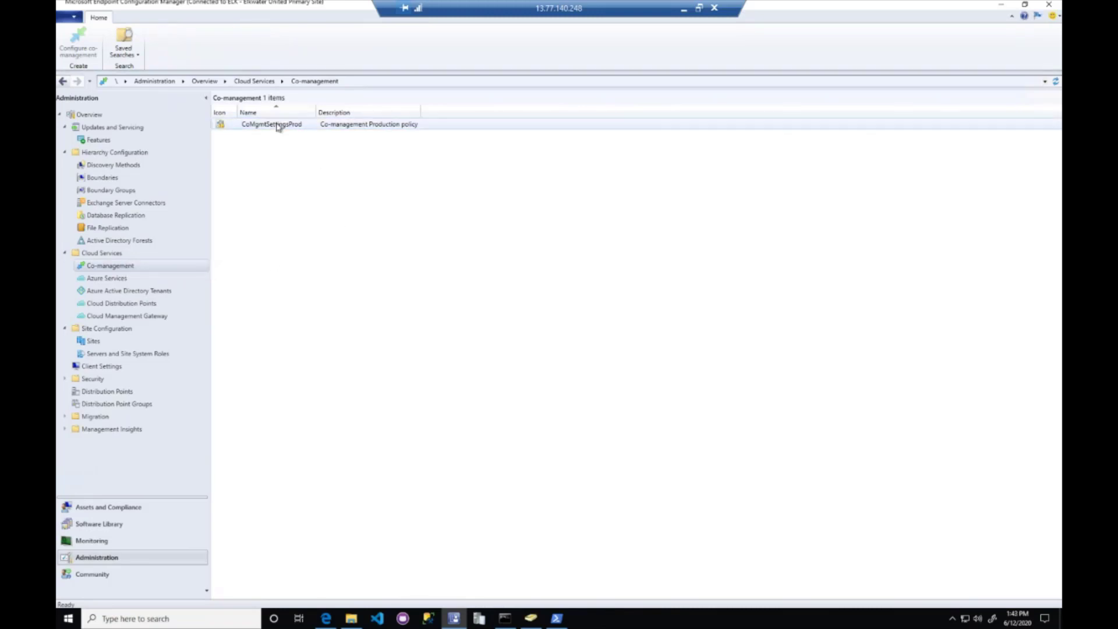
click(277, 127)
right_click(278, 127)
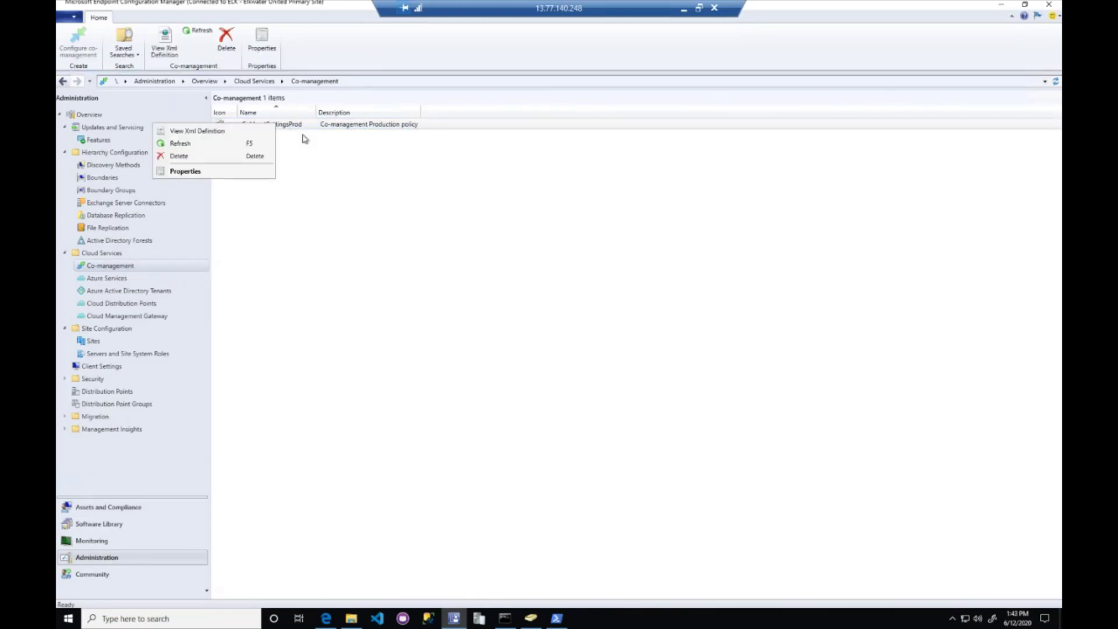
click(185, 172)
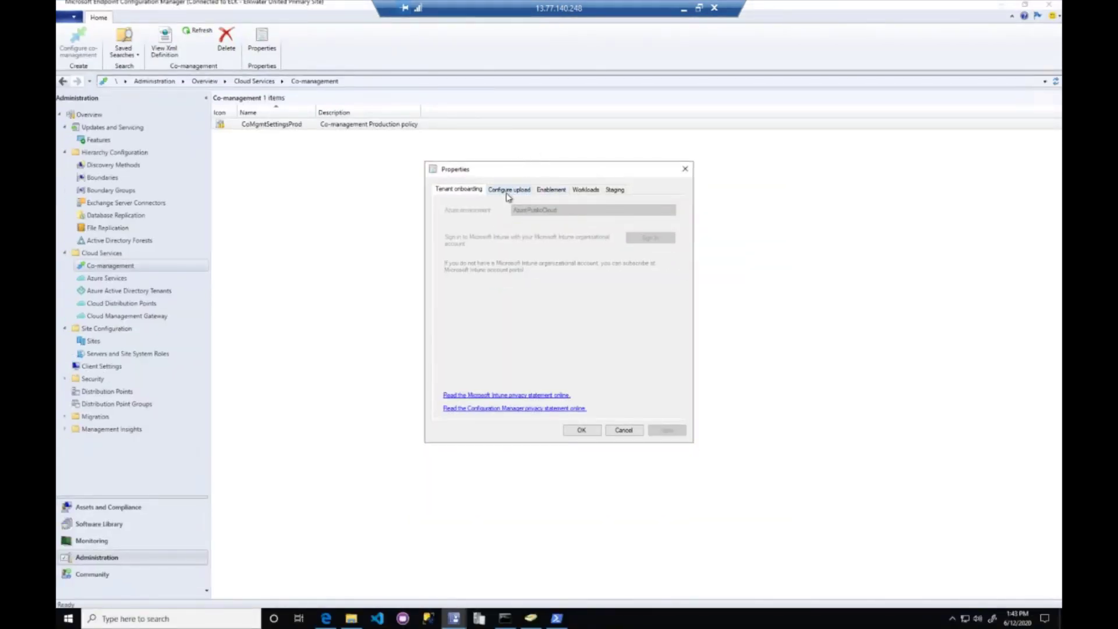
- Review the policy's Enablement settings, including the available options for automatic enrollment in Intune
click(550, 191)
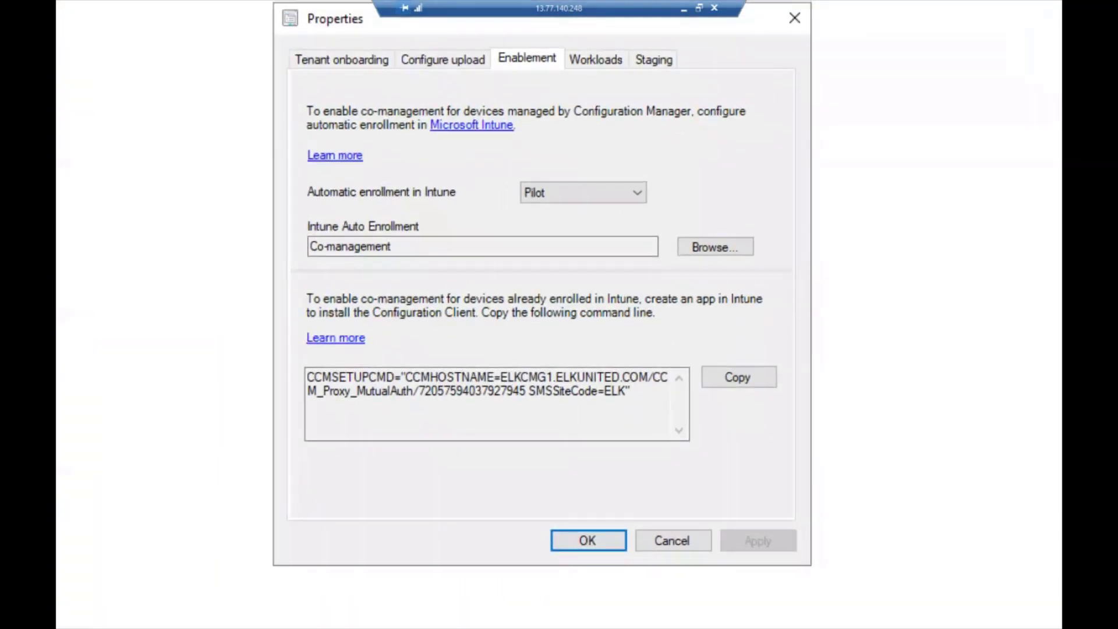
mouse_move(275, 158)
mouse_down()
mouse_move(364, 220)
mouse_move(760, 329)
mouse_up()
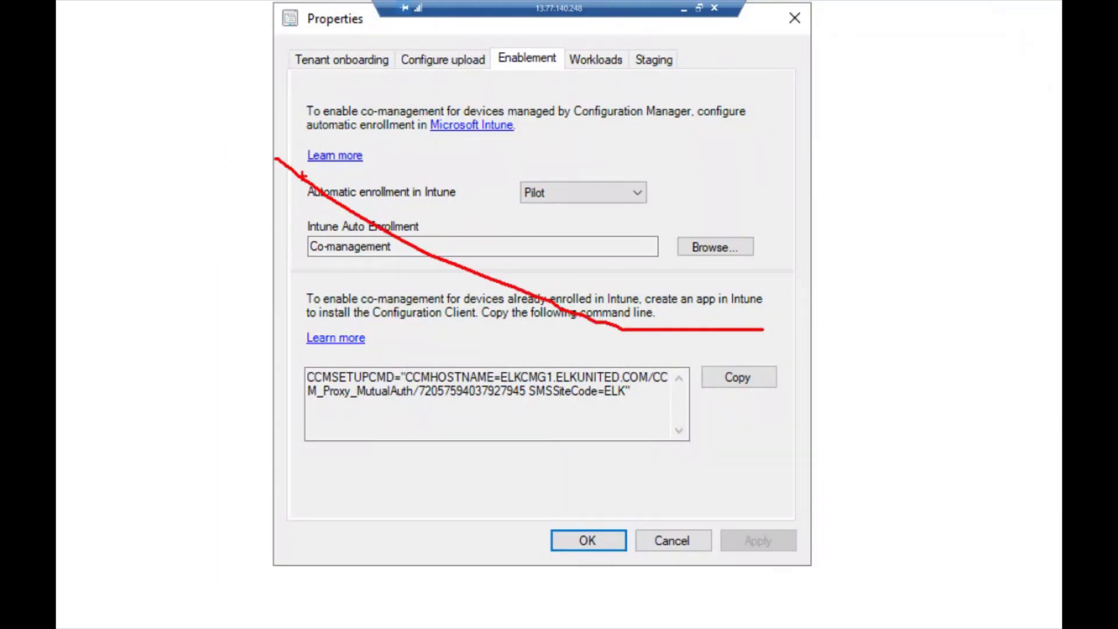
mouse_move(294, 162)
mouse_down()
mouse_move(644, 270)
mouse_move(796, 261)
mouse_up()
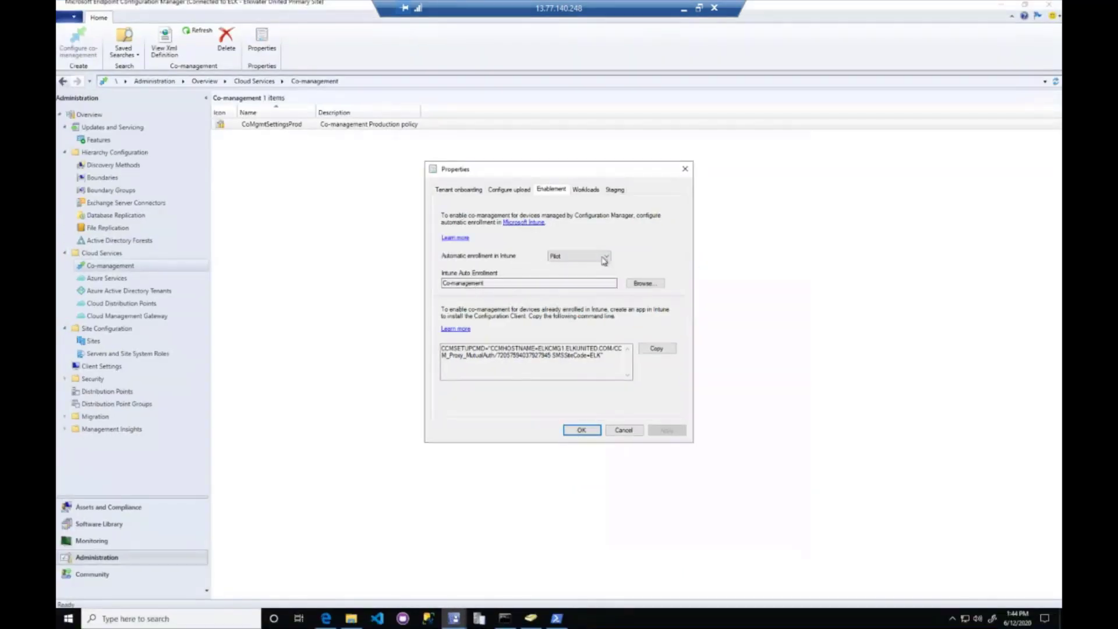
click(631, 193)
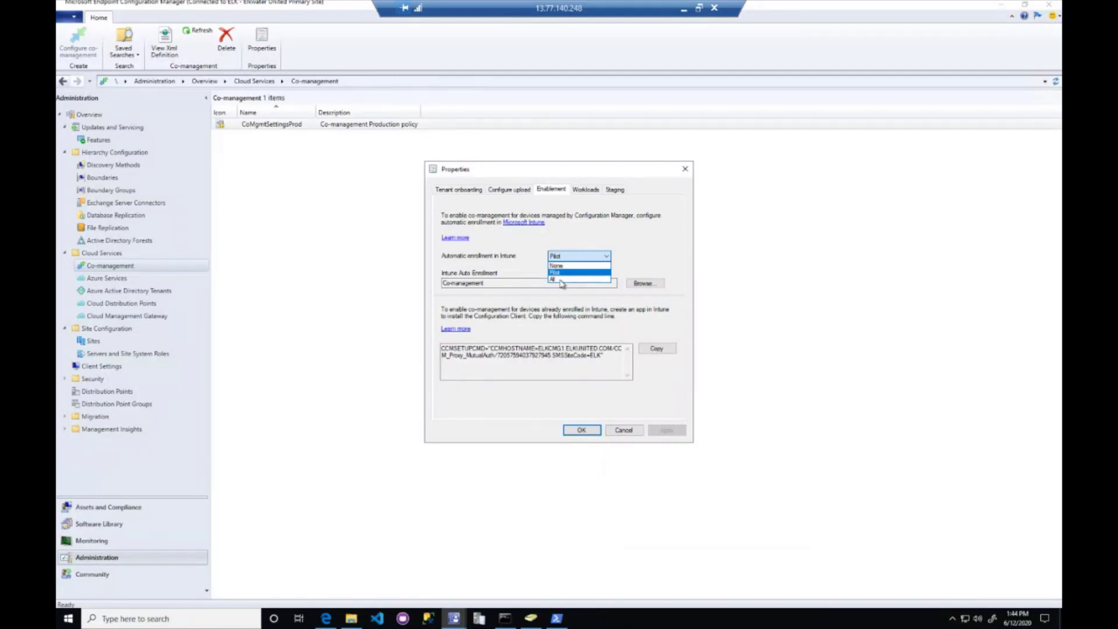
click(647, 250)
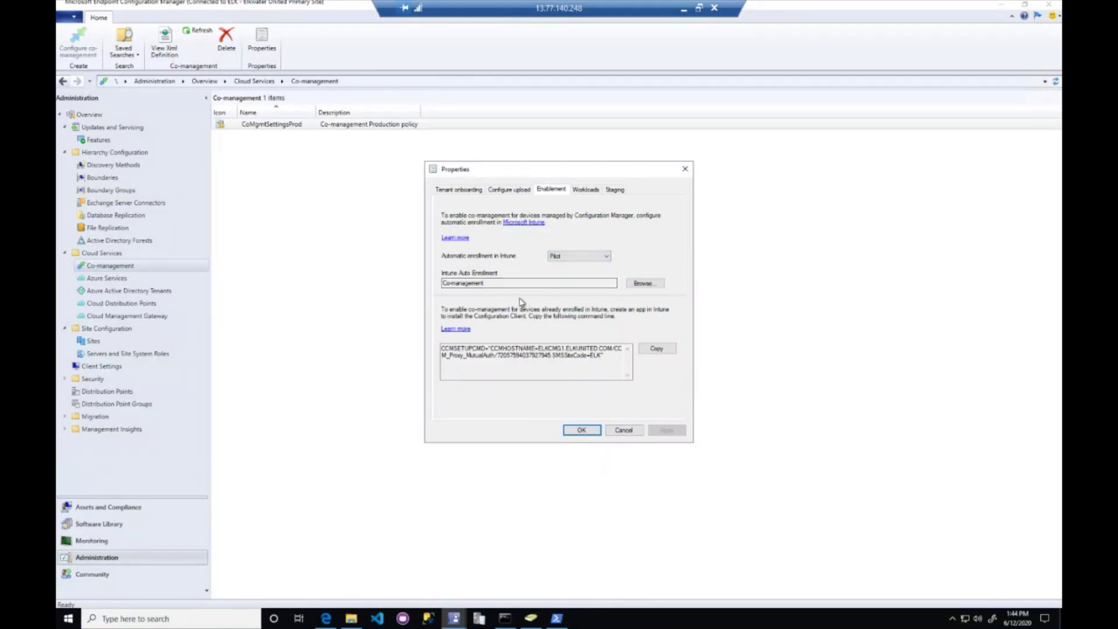
- Review the policy's Workloads and Staging settings, then close its properties without changing anything
click(578, 192)
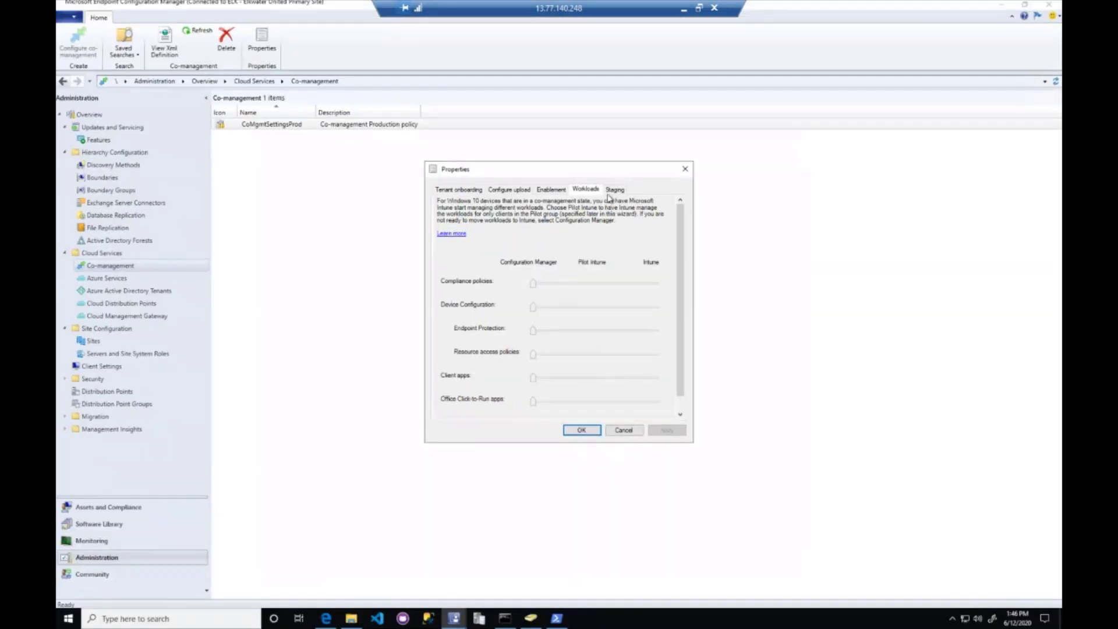
click(637, 76)
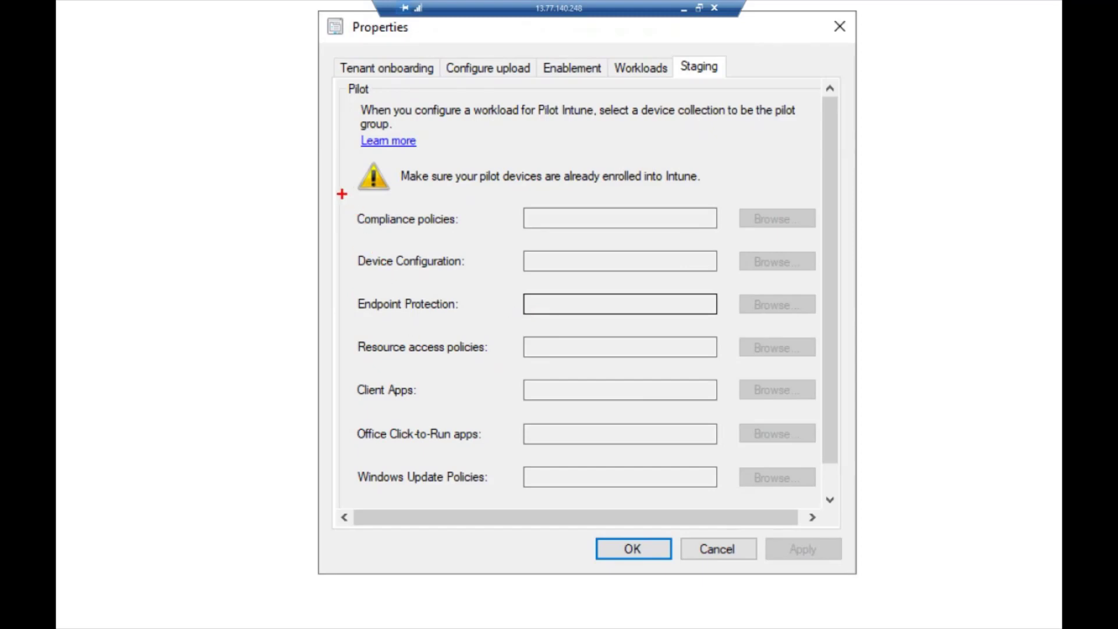
mouse_move(342, 194)
mouse_down()
mouse_move(451, 244)
mouse_move(766, 224)
mouse_move(843, 243)
mouse_up()
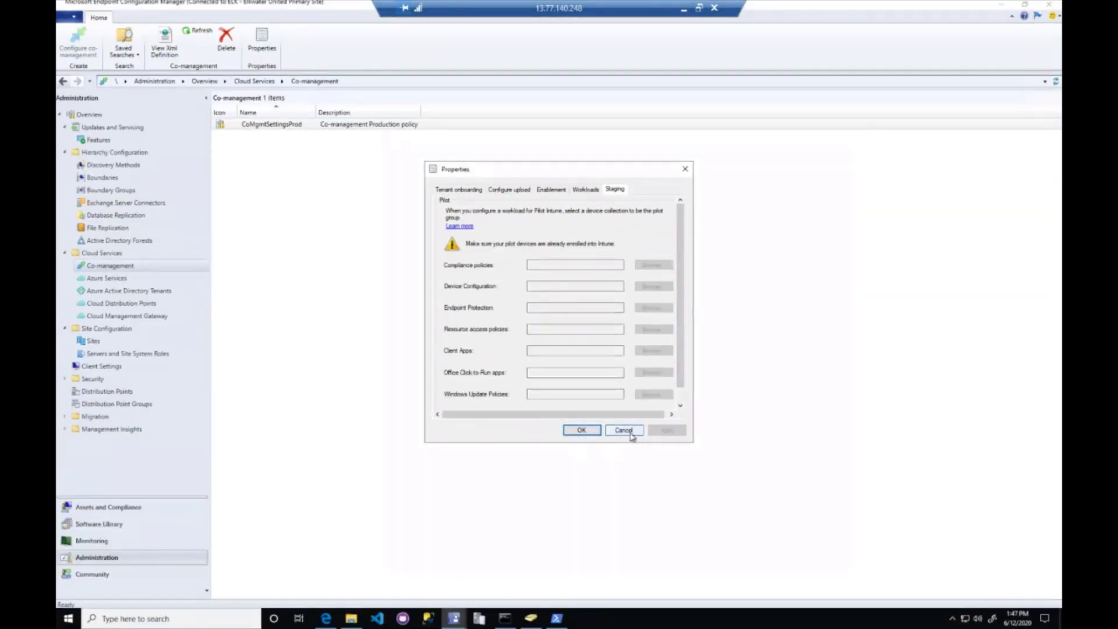
click(719, 549)
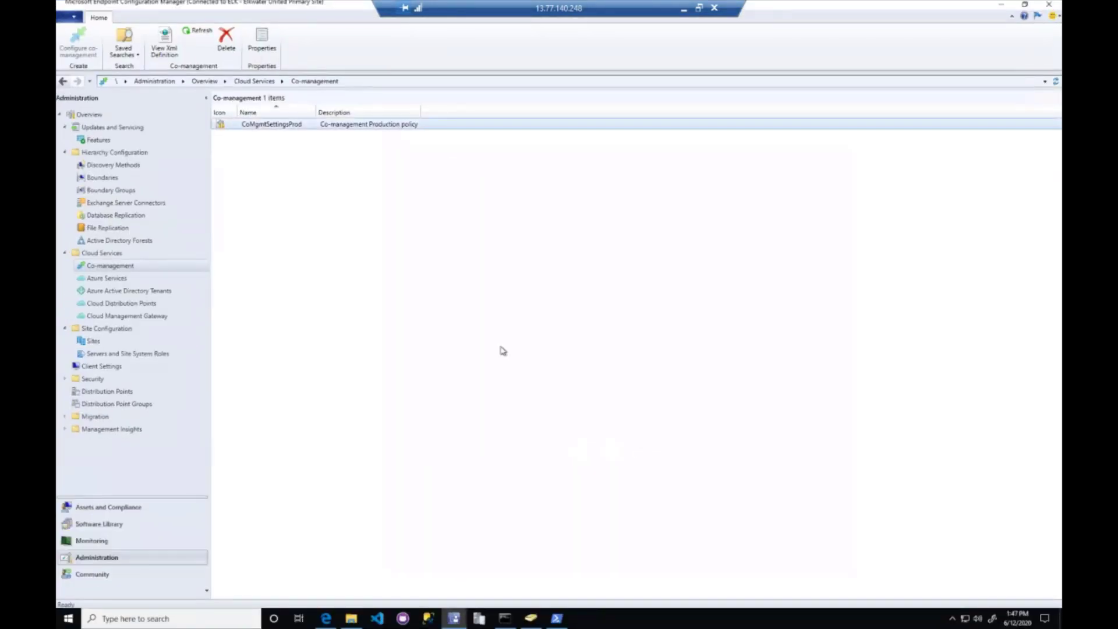
- Switch to Edge, check the Azure AD list of all devices, and return to the Elkwater United overview
click(327, 618)
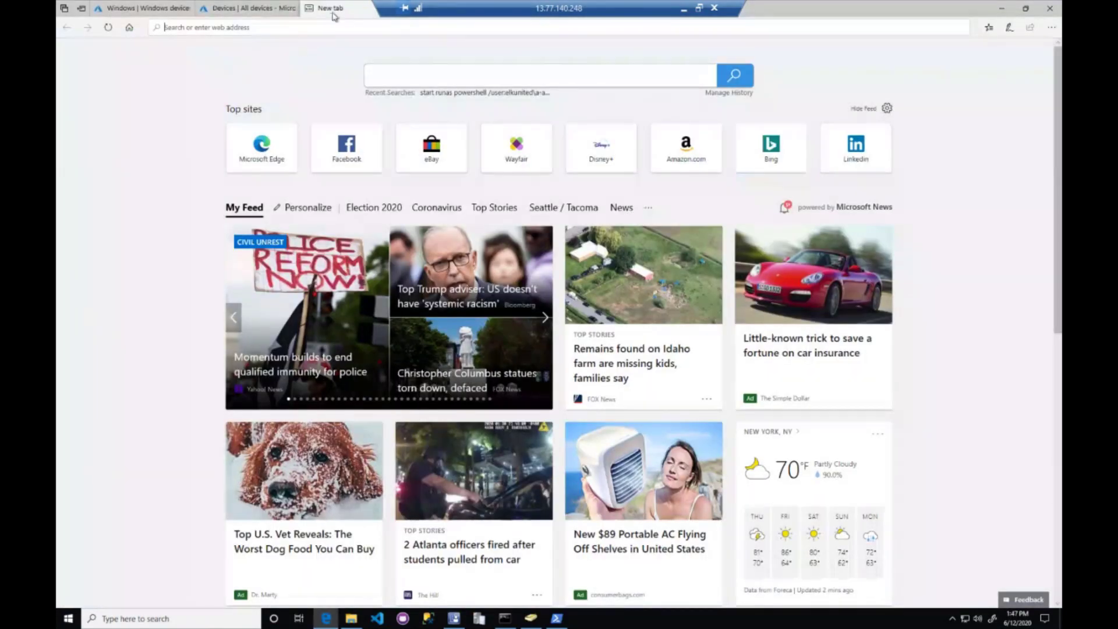
click(272, 12)
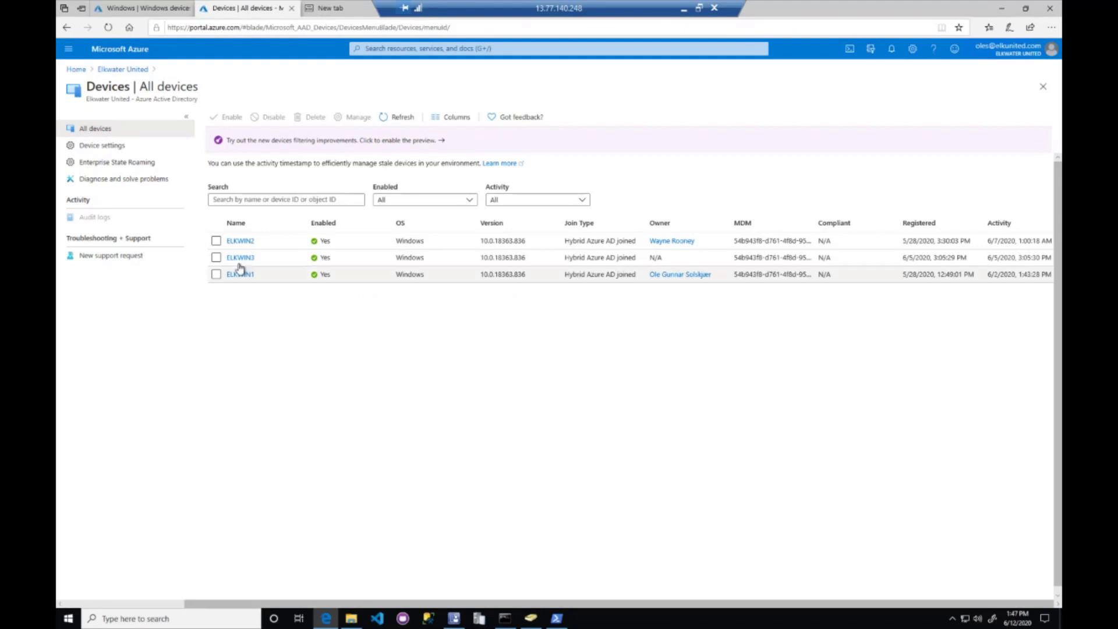
click(122, 71)
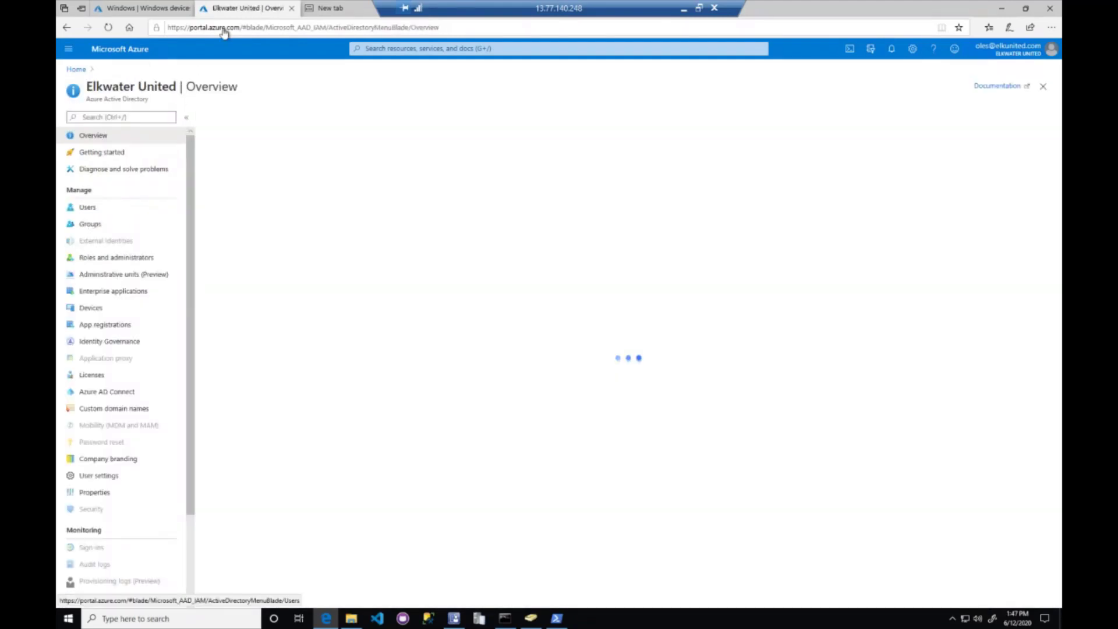
- Try to reload the Windows devices page of the Endpoint Manager admin center in its existing browser tab
click(140, 8)
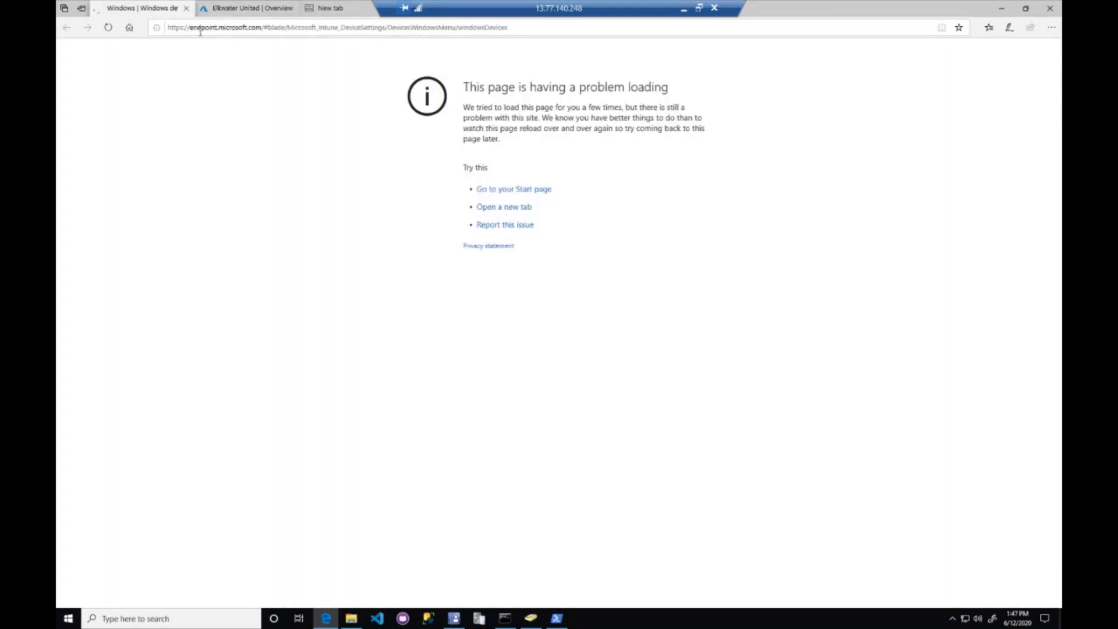
click(198, 28)
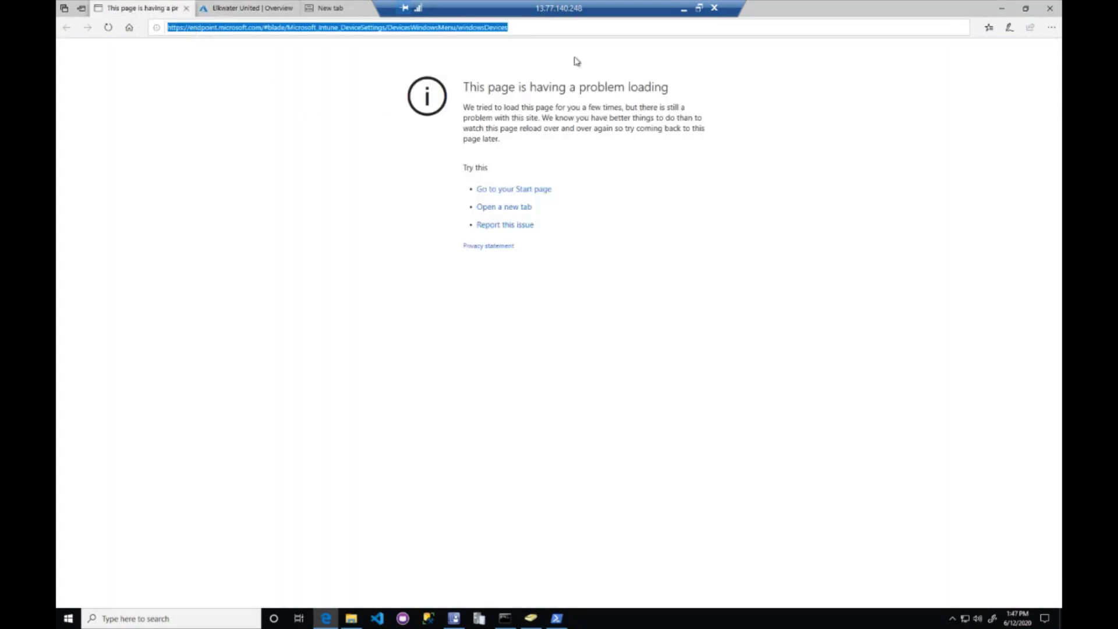
click(108, 27)
click(221, 9)
- Load the Microsoft Endpoint Manager admin center at endpoint.microsoft.com in the blank browser tab
click(329, 8)
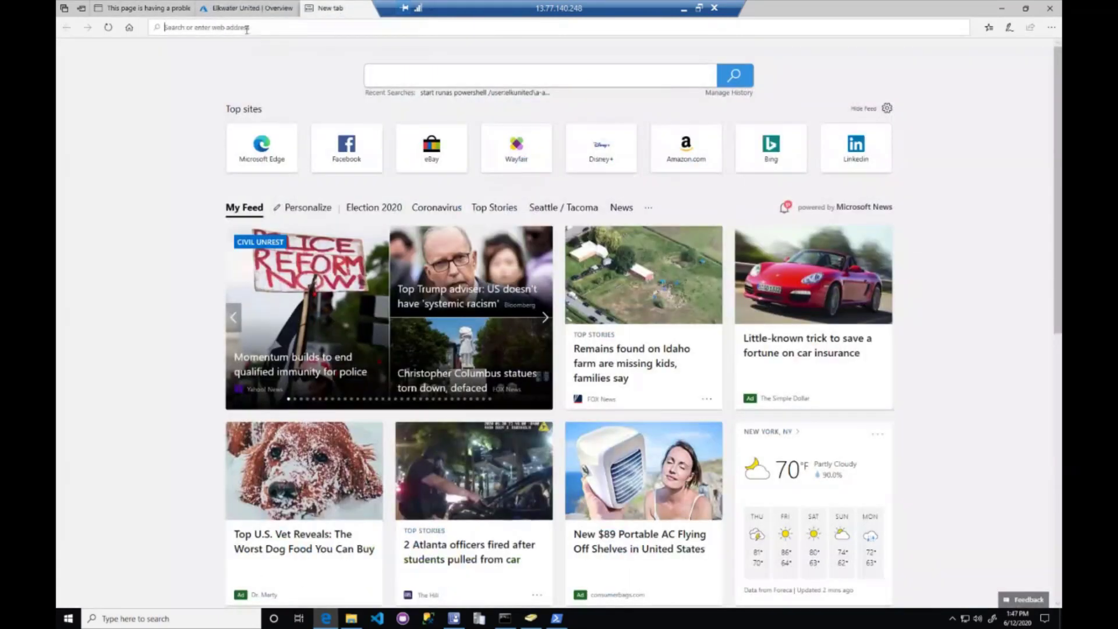
text(endpoint)
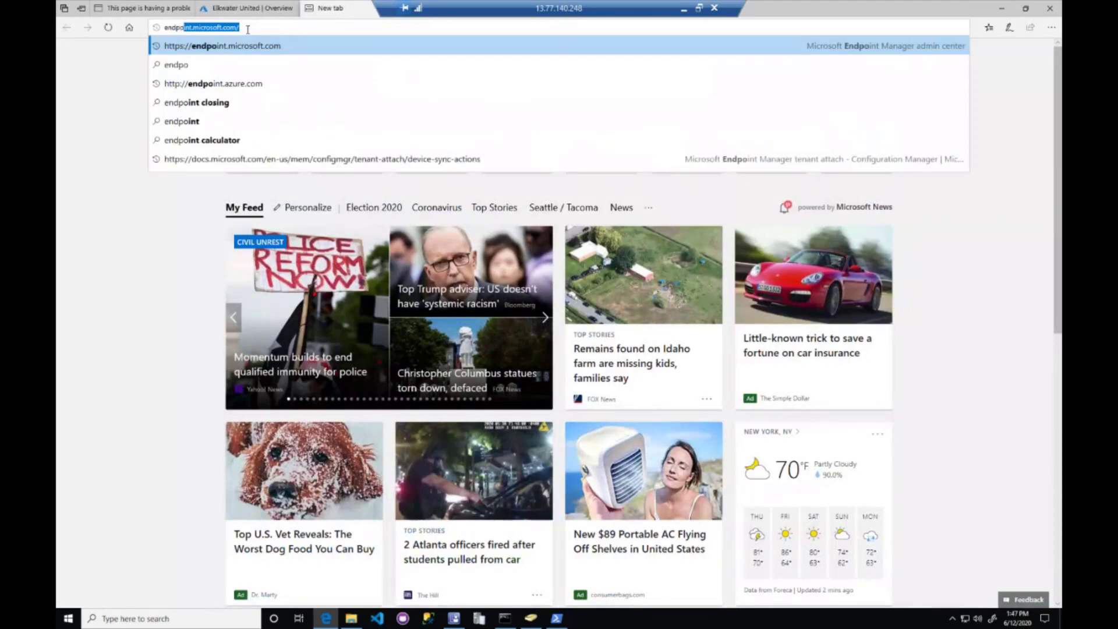
text(.)
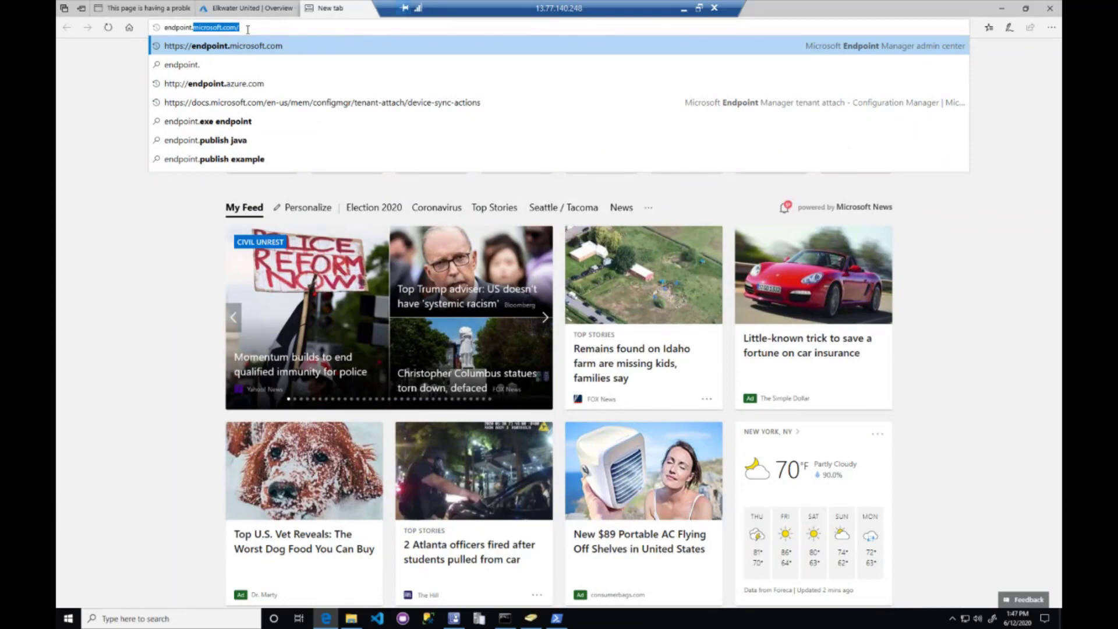
key(Return)
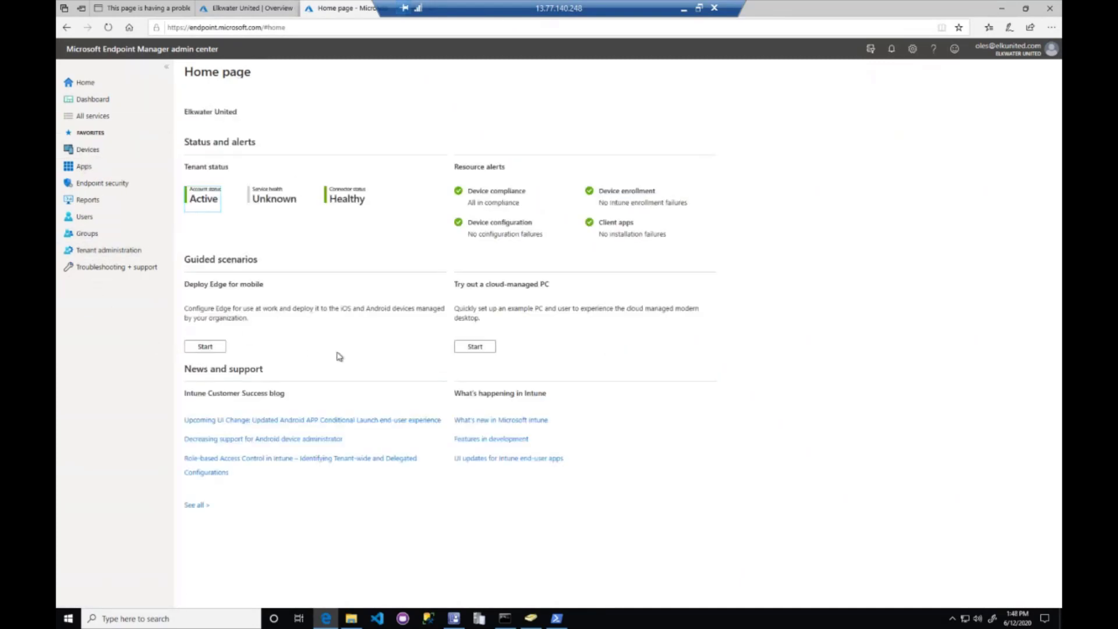
- Show the Windows devices list and examine how ELKWIN1, ELKWIN2 and ELKWIN3 are managed
click(88, 150)
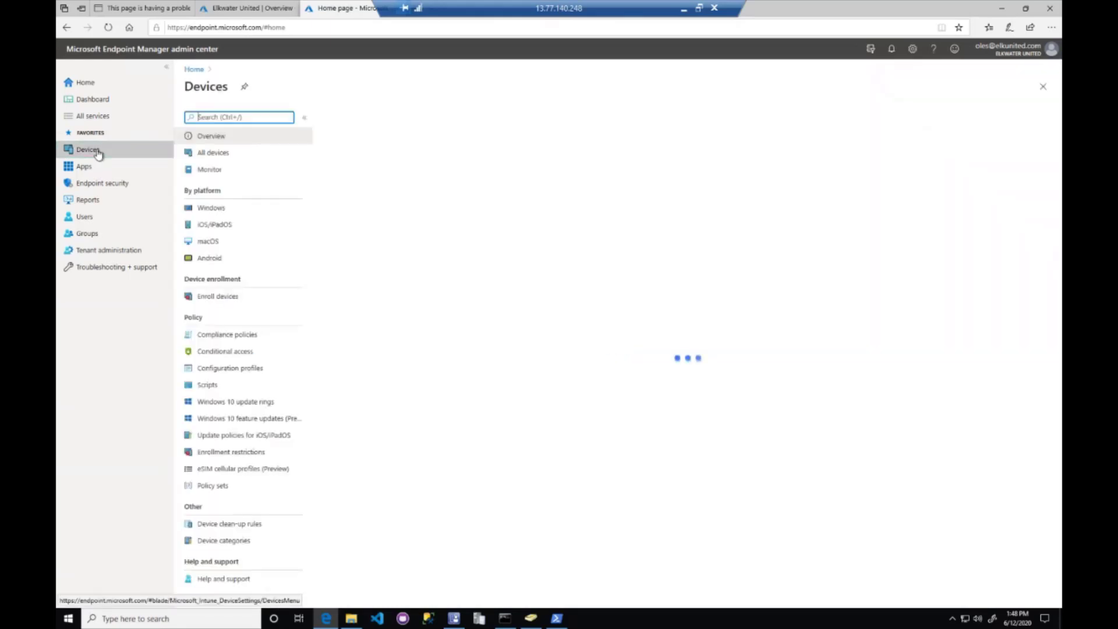
click(205, 209)
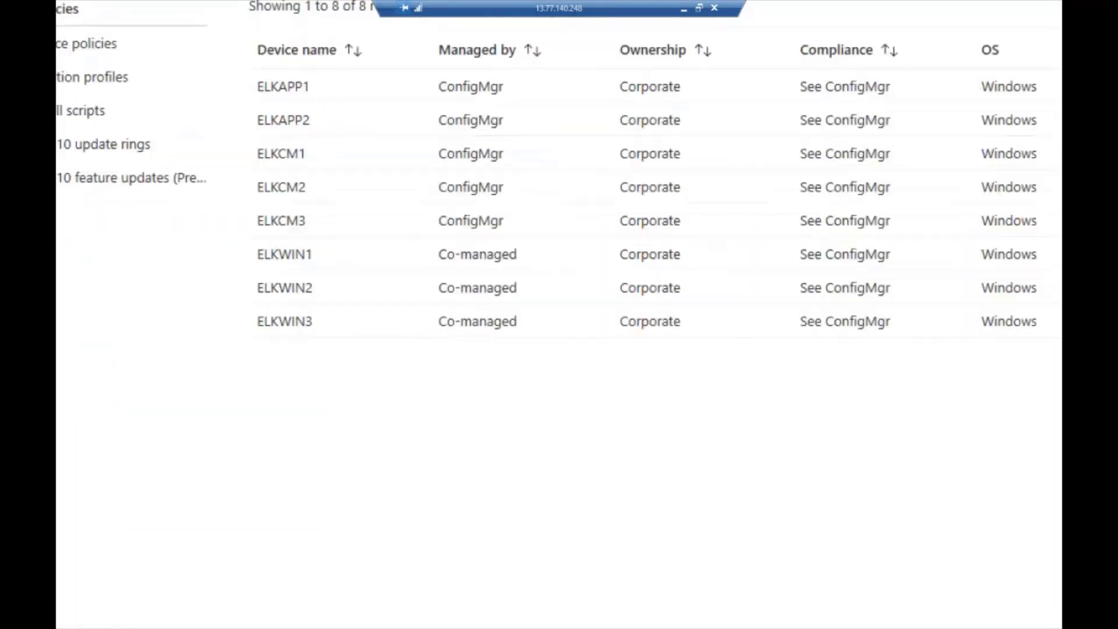
mouse_move(245, 243)
mouse_down()
mouse_move(399, 345)
mouse_move(535, 338)
mouse_up()
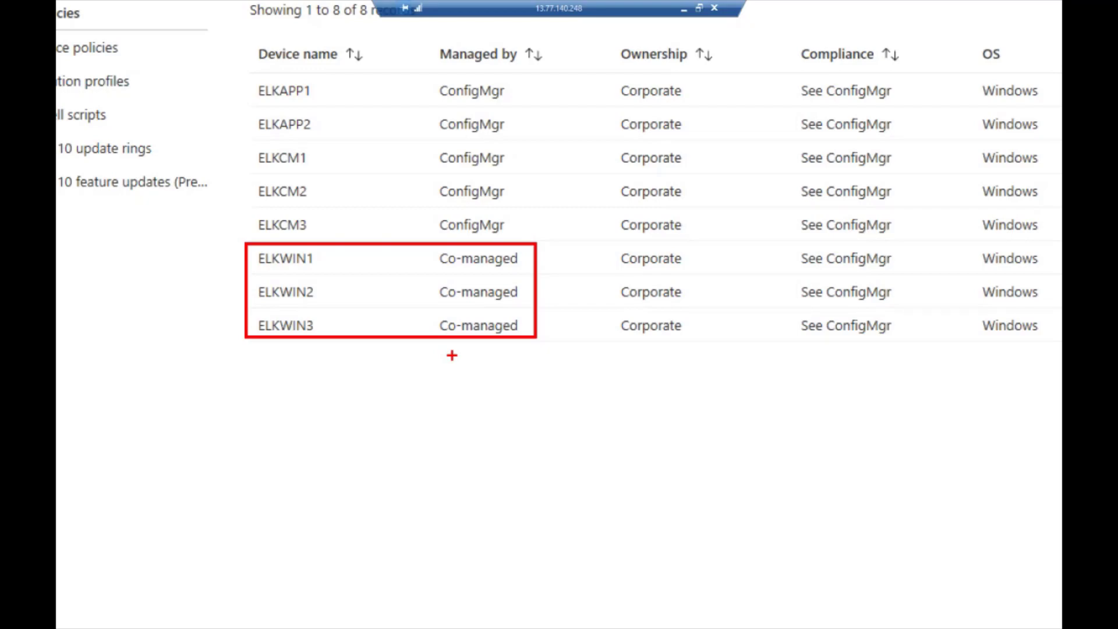
key(Escape)
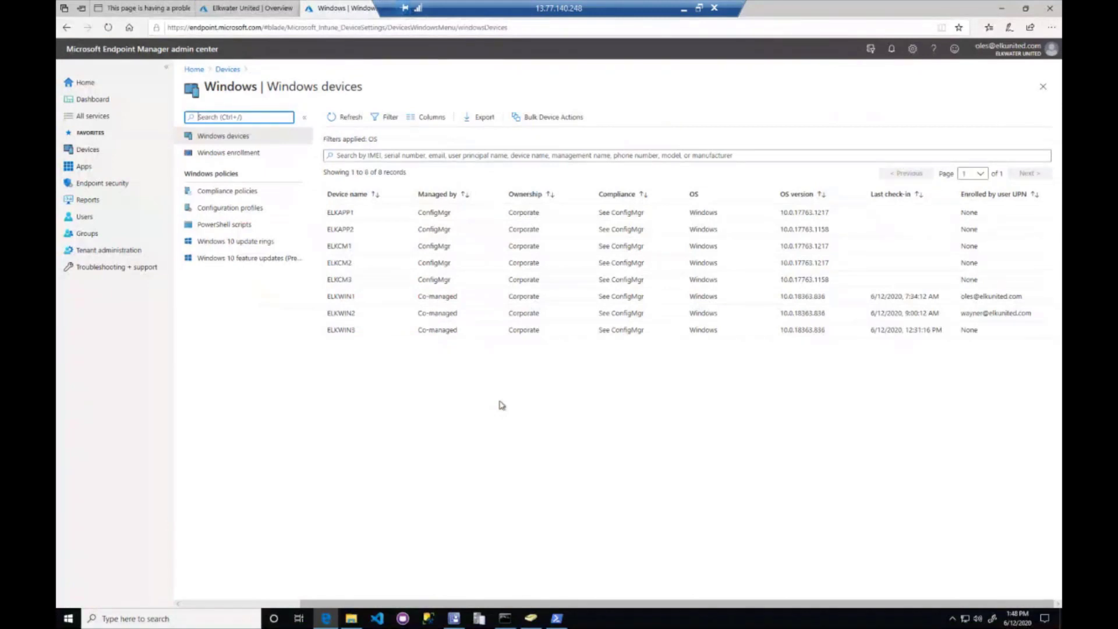
- Open the ELKWIN1 device overview and examine the remote actions available for it
click(350, 302)
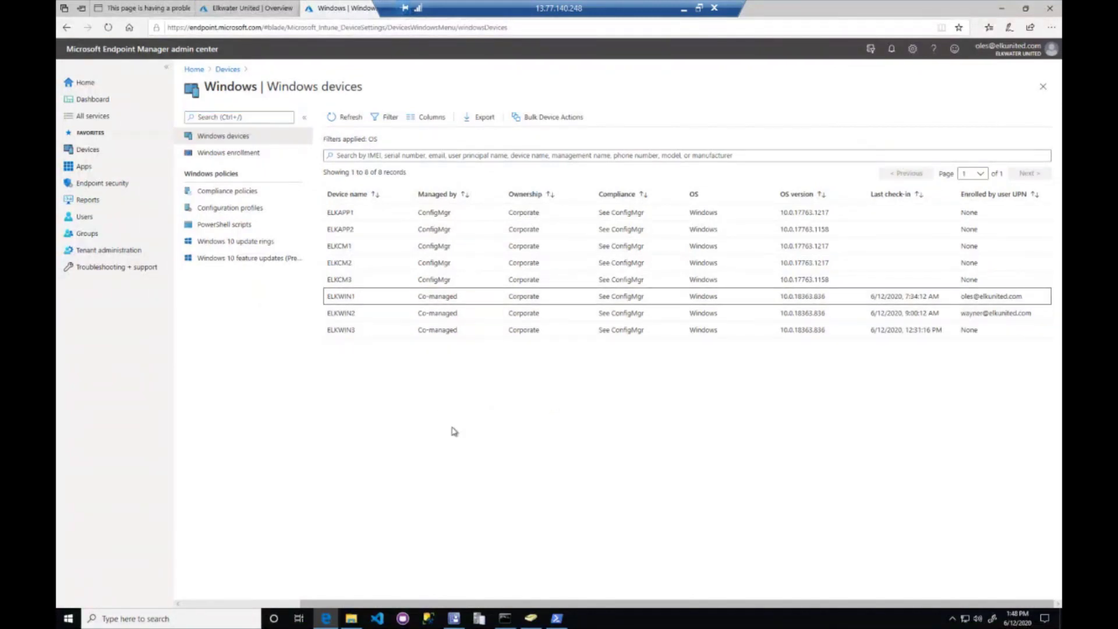
click(365, 298)
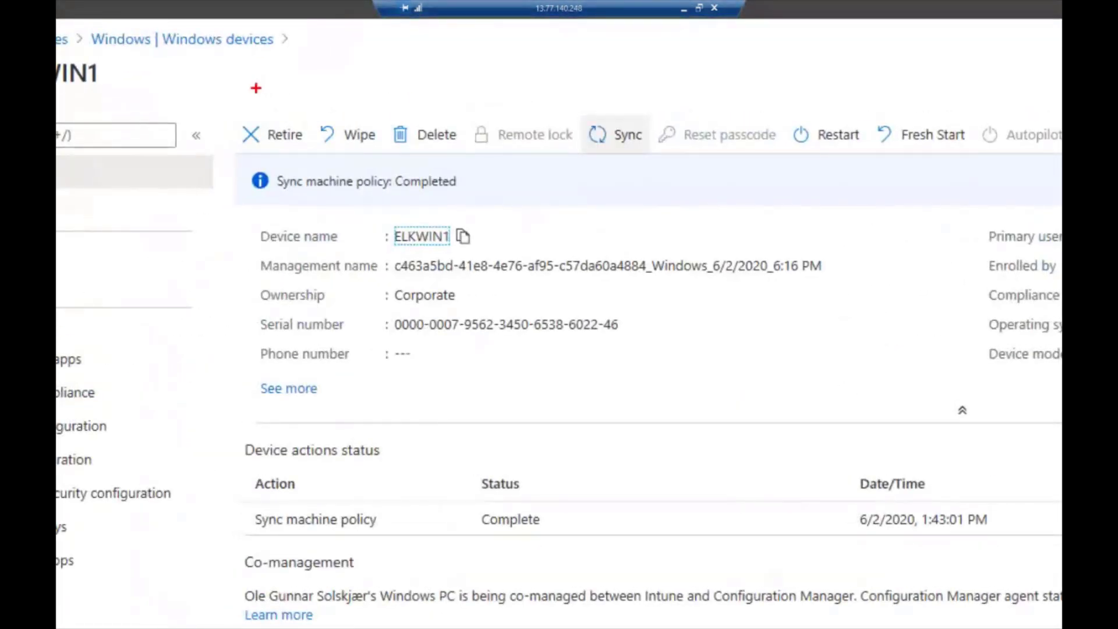
mouse_move(233, 93)
mouse_down()
mouse_move(265, 150)
mouse_move(340, 174)
mouse_move(1044, 169)
mouse_up()
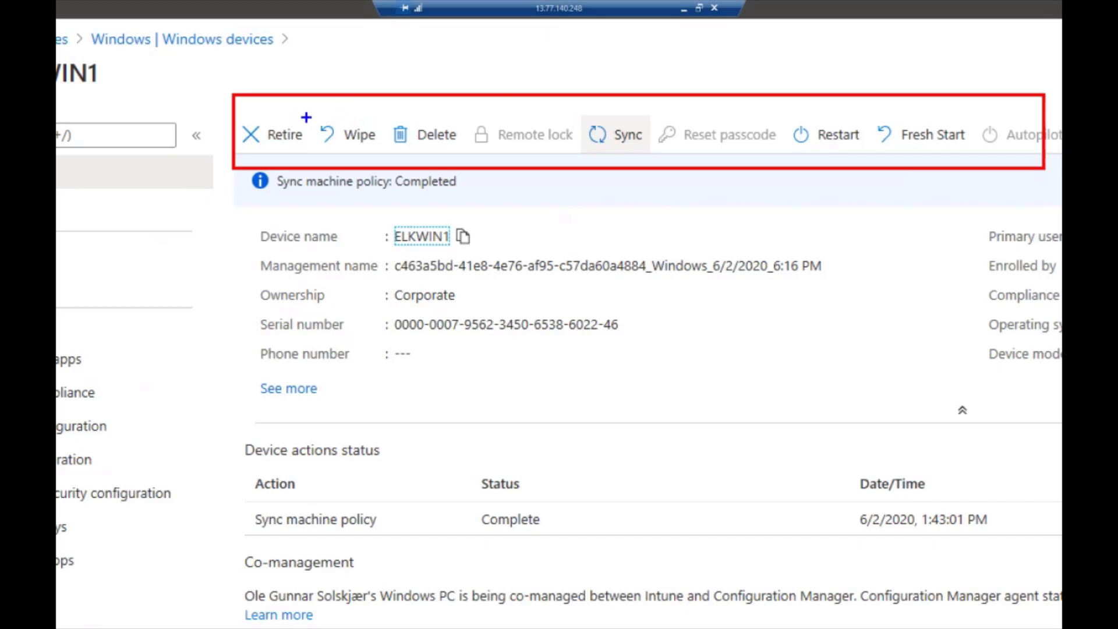
mouse_move(309, 109)
mouse_down()
mouse_move(329, 138)
mouse_move(386, 159)
mouse_up()
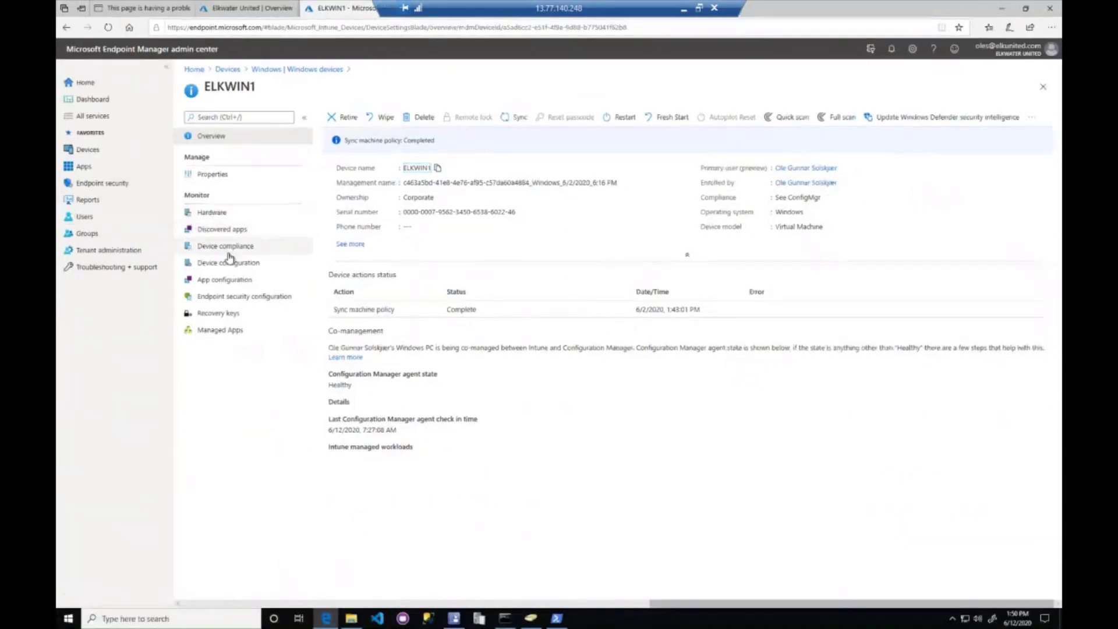
- Check the device configuration and device compliance policies of ELKWIN1
click(232, 247)
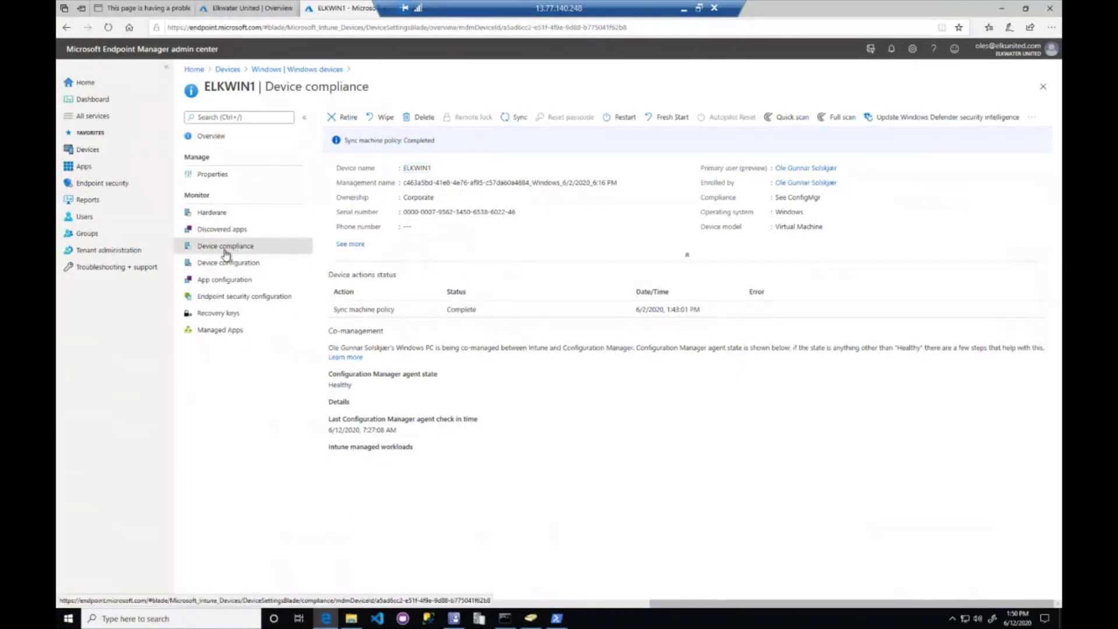
click(227, 264)
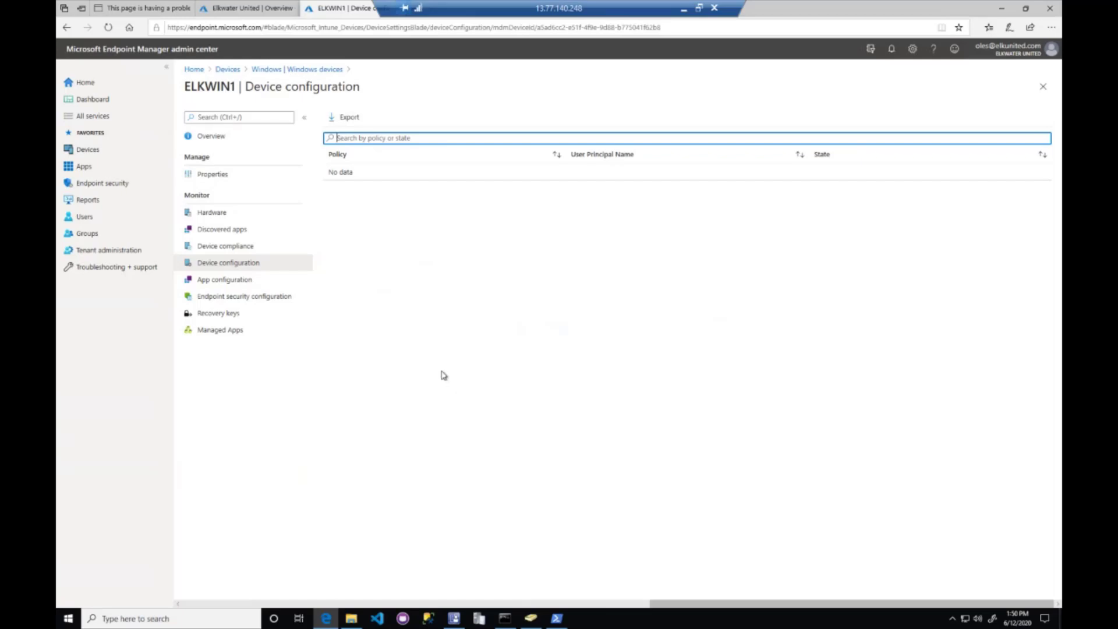
click(232, 249)
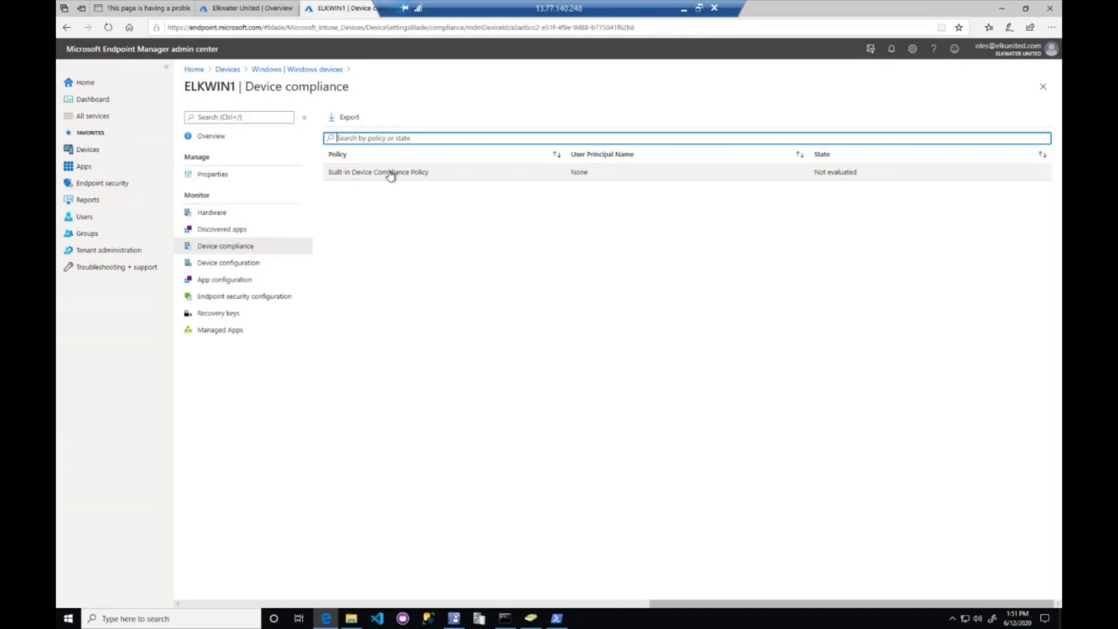
- Leave the ELKWIN1 device compliance page and start creating a device compliance policy for the Windows 10 and later platform
click(233, 247)
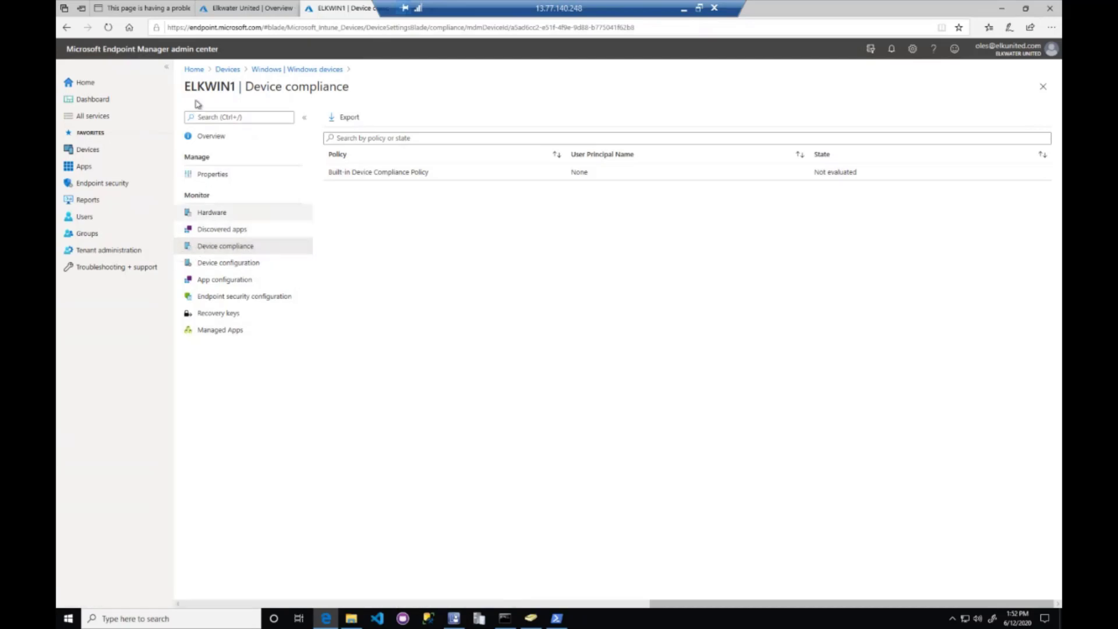
click(227, 69)
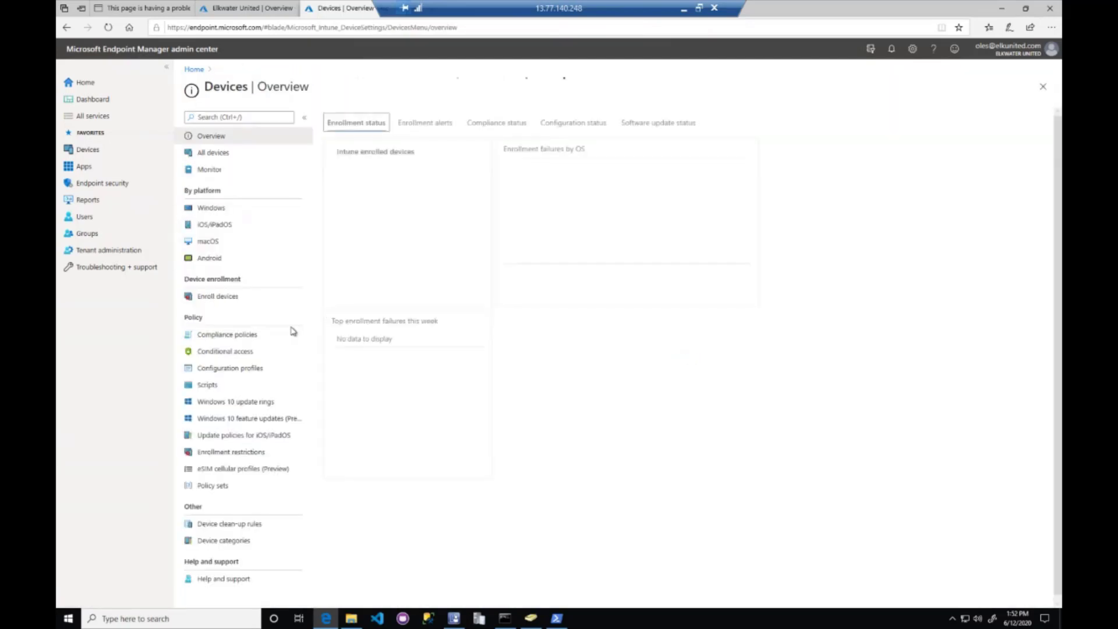
click(235, 335)
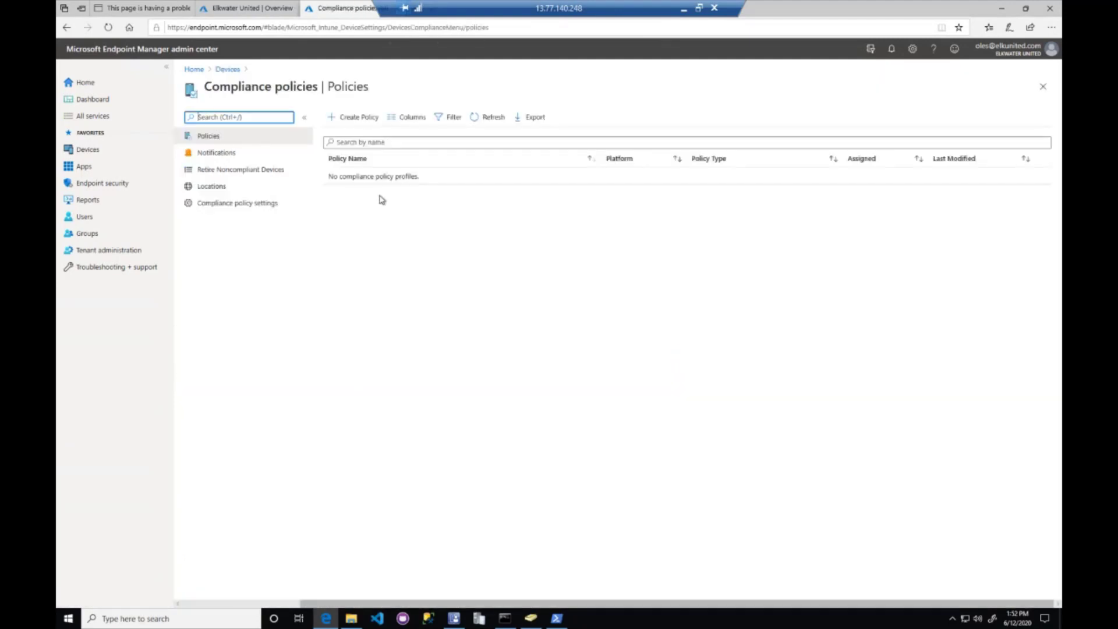
click(354, 118)
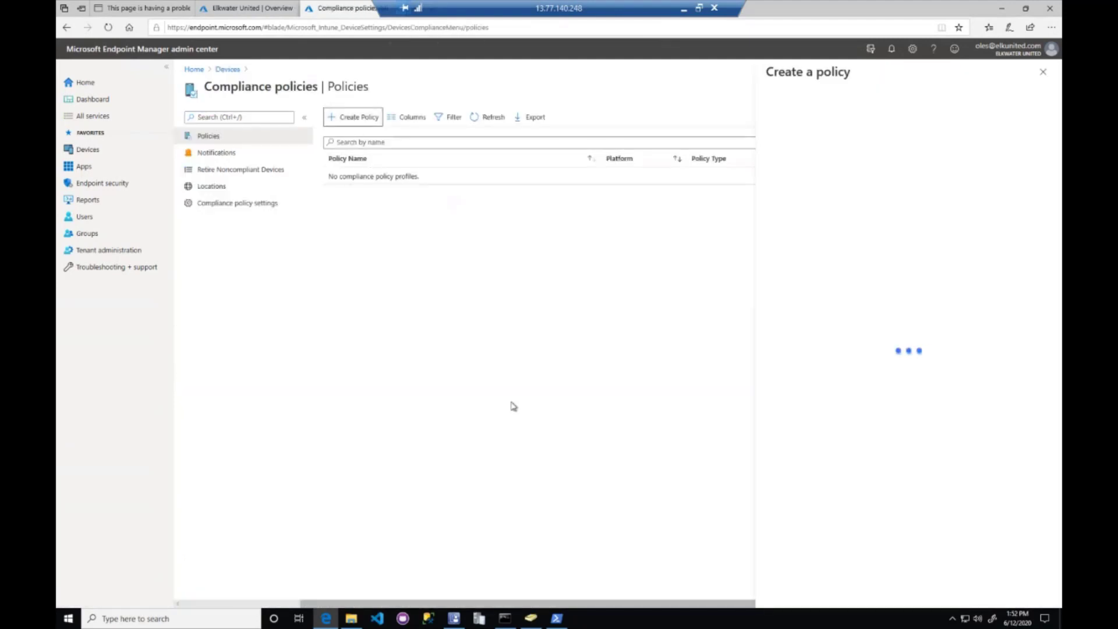
click(833, 122)
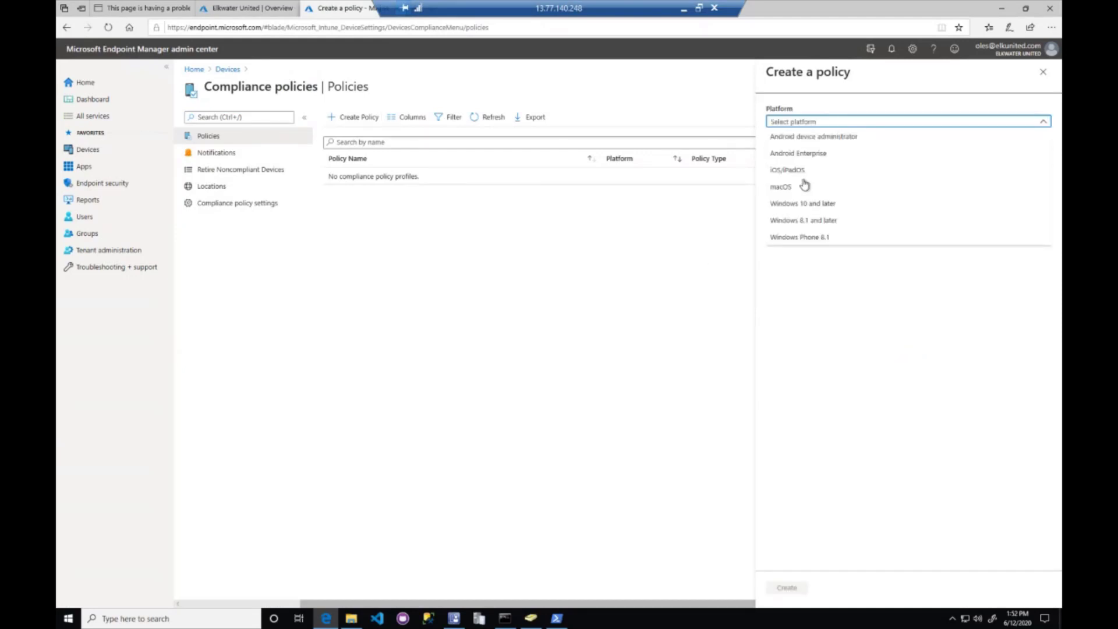
click(802, 208)
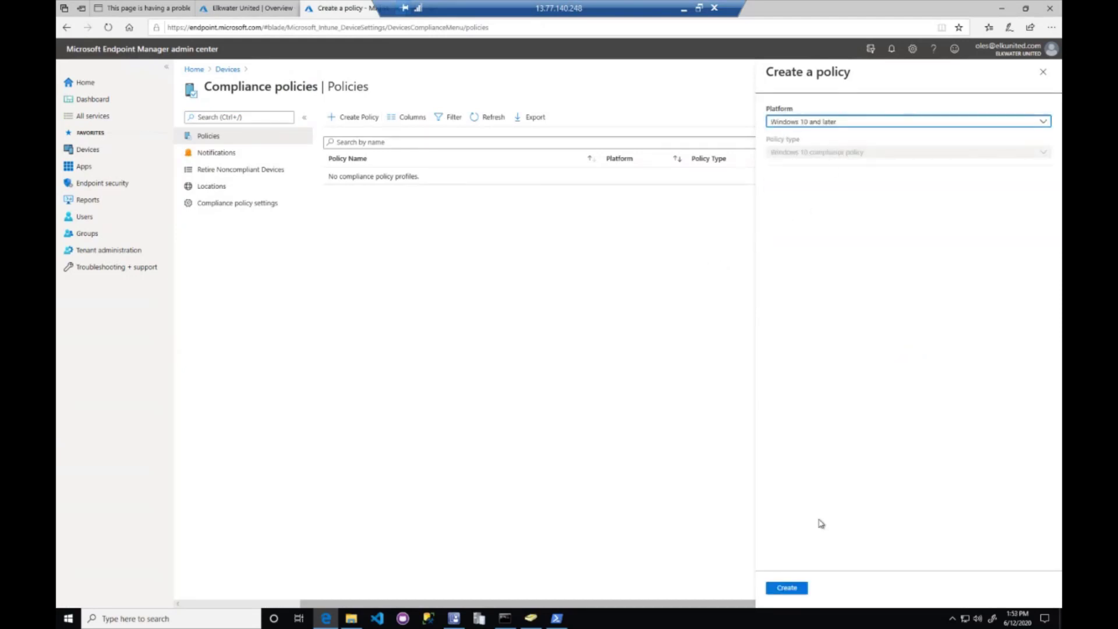
click(786, 588)
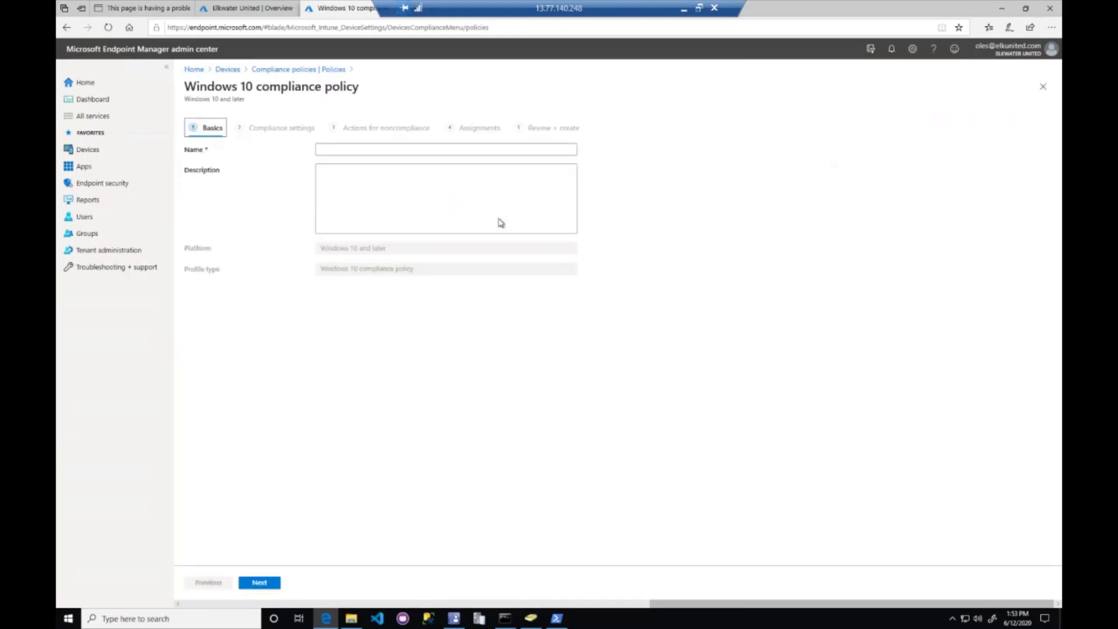
- Name the Windows 10 compliance policy Test and continue to its compliance settings
click(463, 150)
text(Thst)
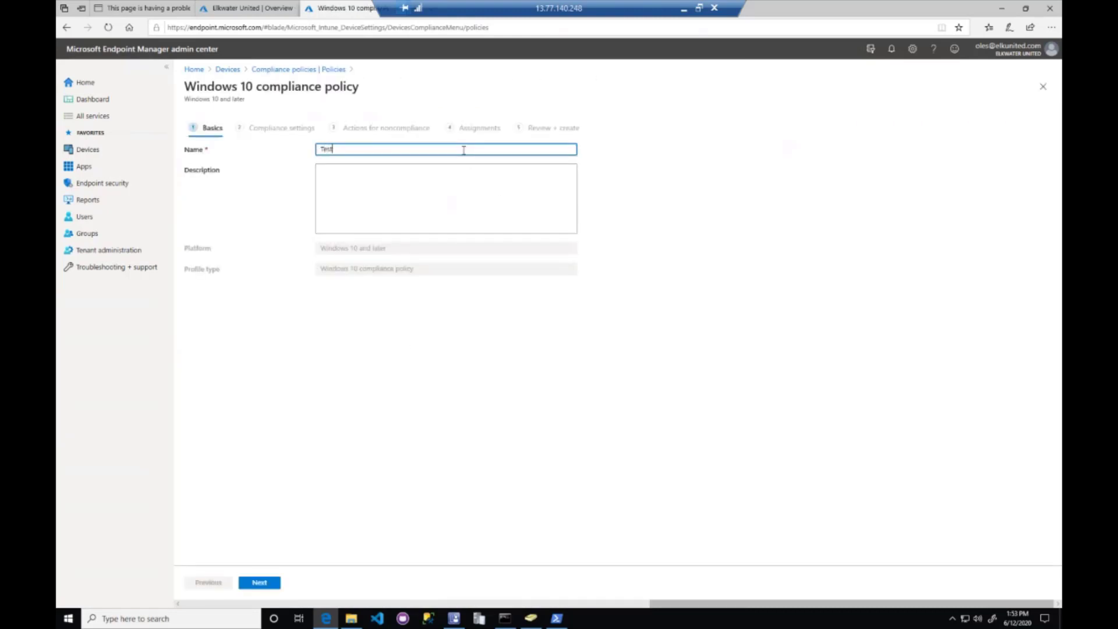
click(260, 584)
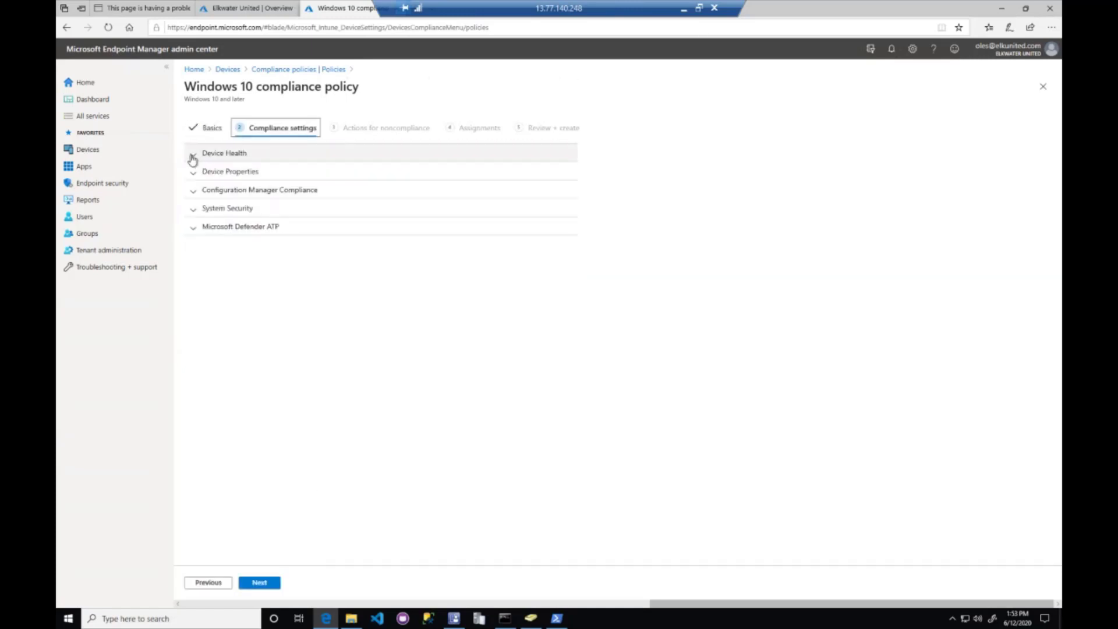
- Examine the Device Health, Device Properties and System Security settings available in the Windows 10 compliance policy
click(193, 155)
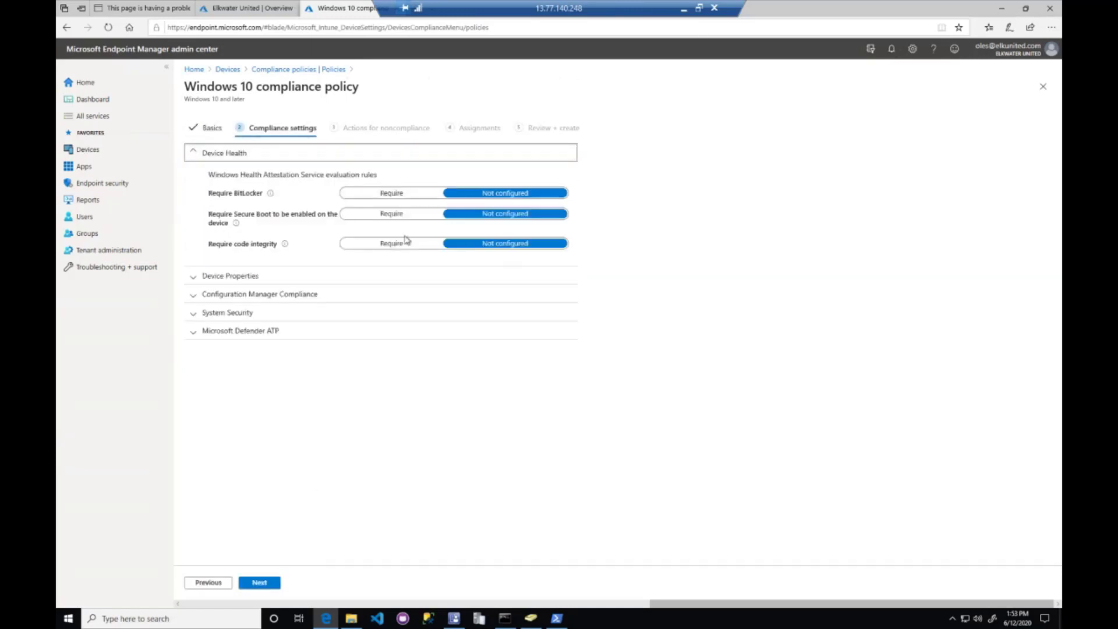
click(197, 278)
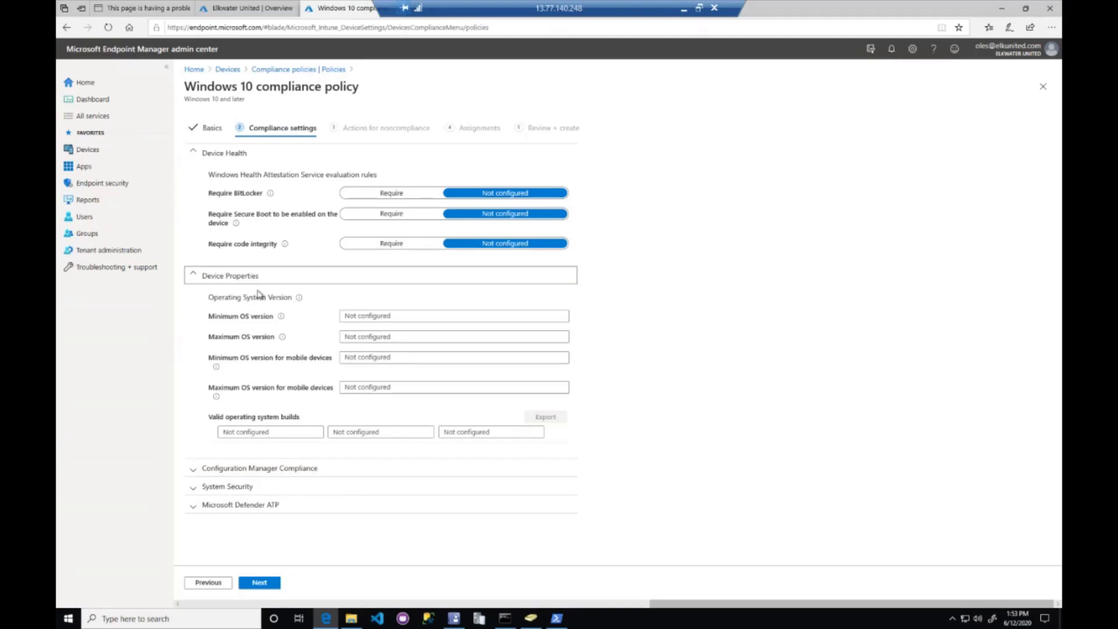
click(187, 491)
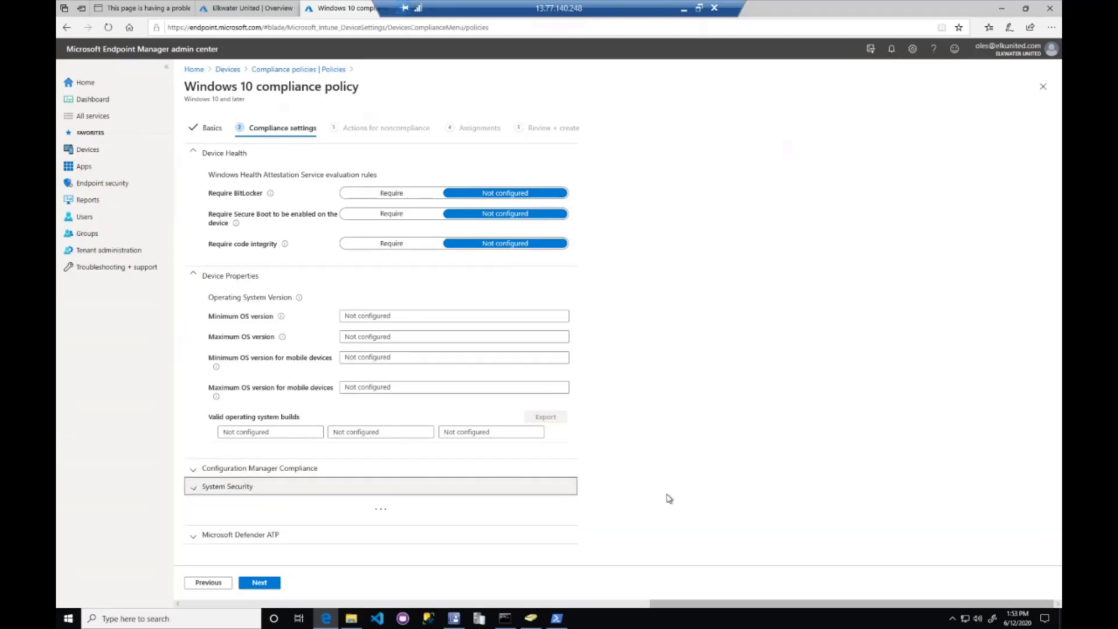
scroll(667, 497, down, 5)
scroll(667, 496, down, 3)
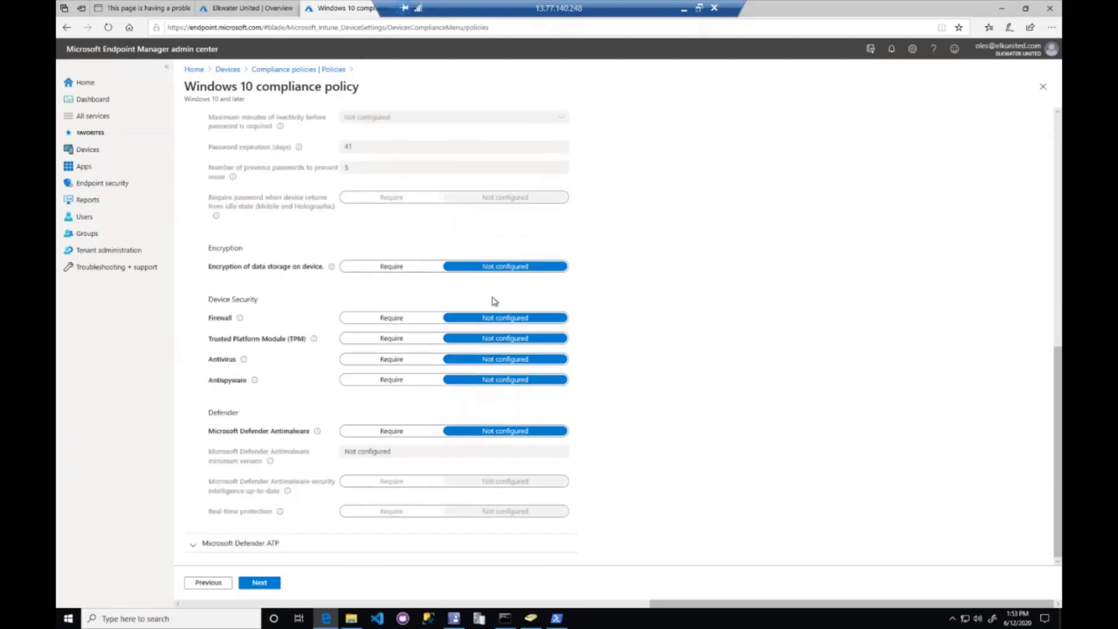
scroll(579, 333, up, 3)
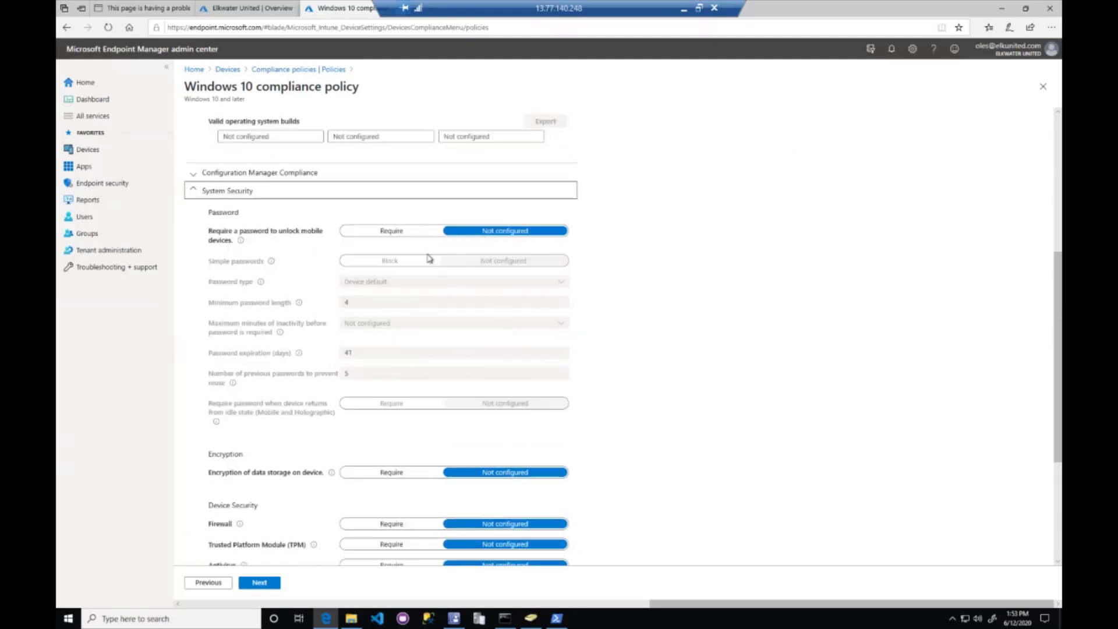
scroll(384, 414, down, 1)
scroll(383, 414, down, 1)
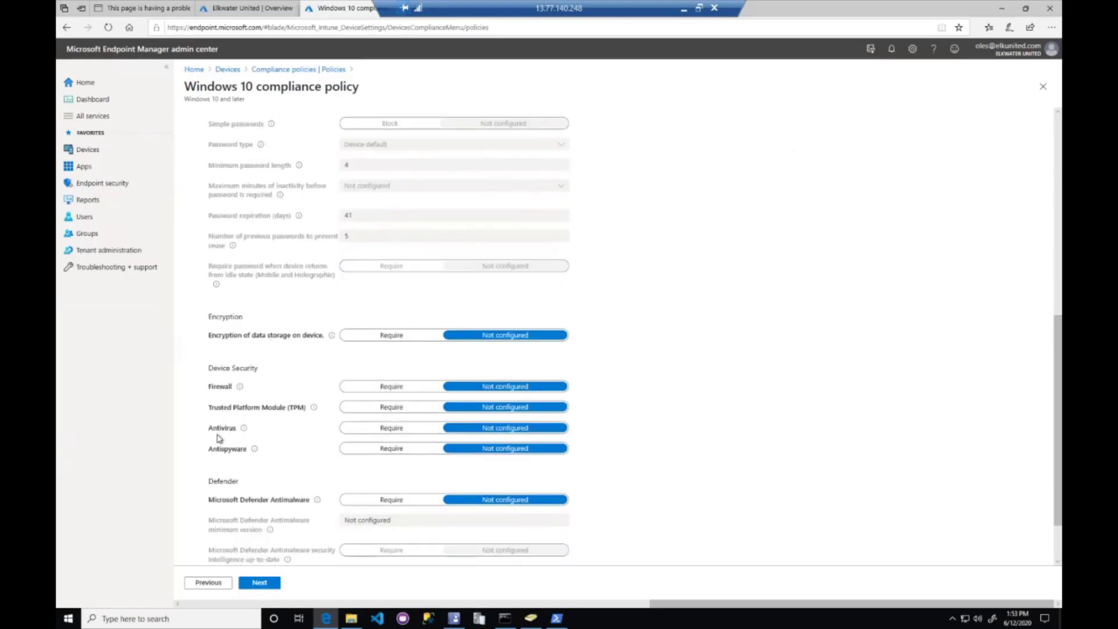
scroll(635, 528, down, 1)
scroll(613, 464, up, 7)
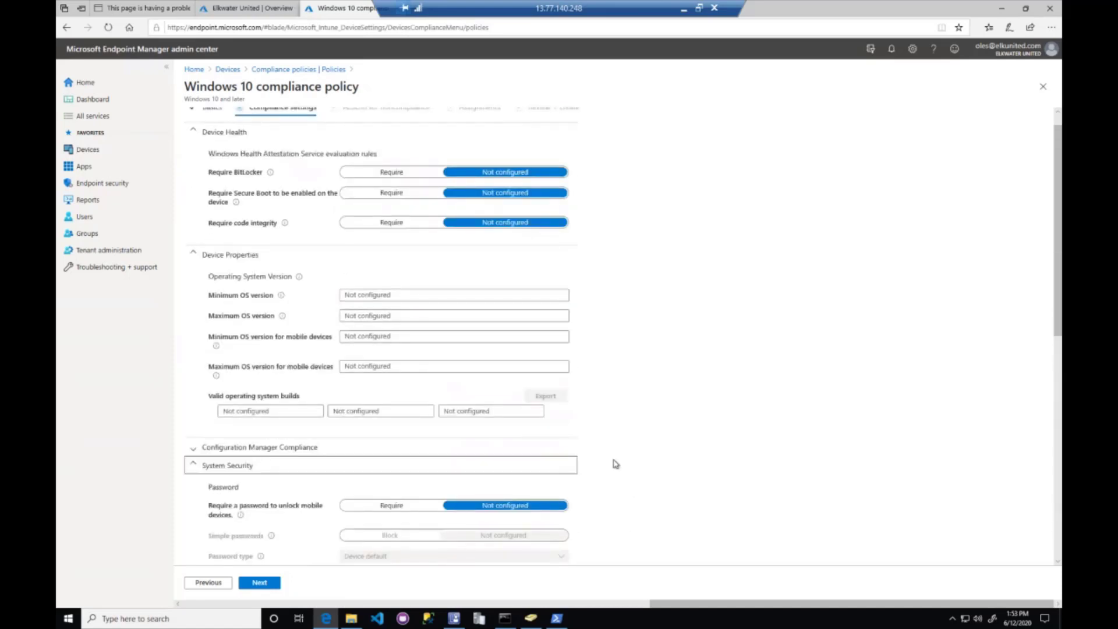
click(410, 295)
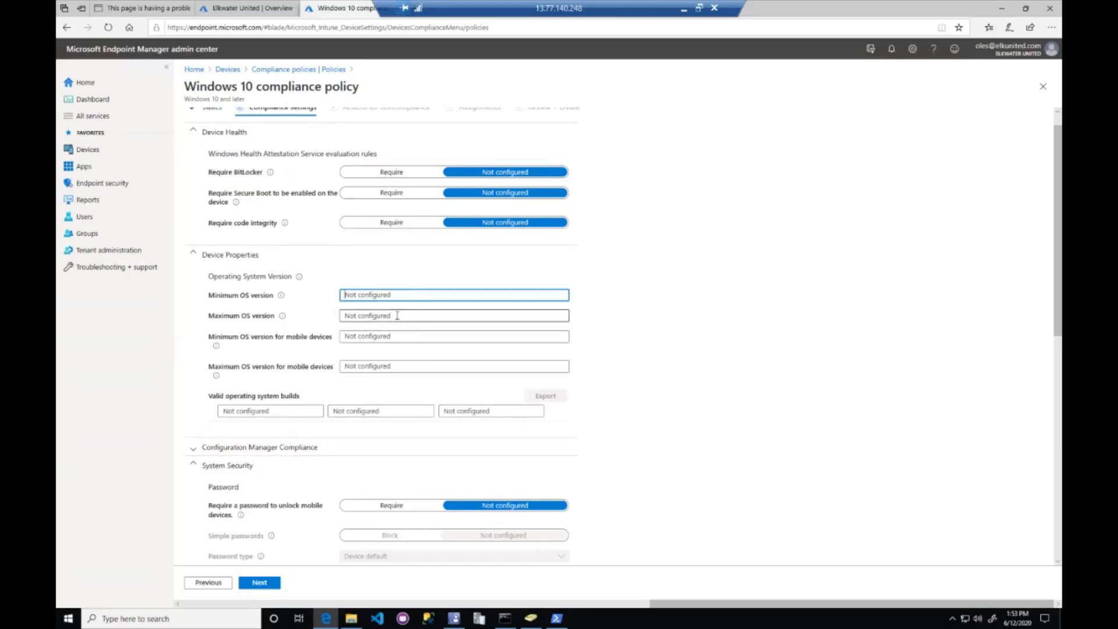
click(399, 315)
click(388, 335)
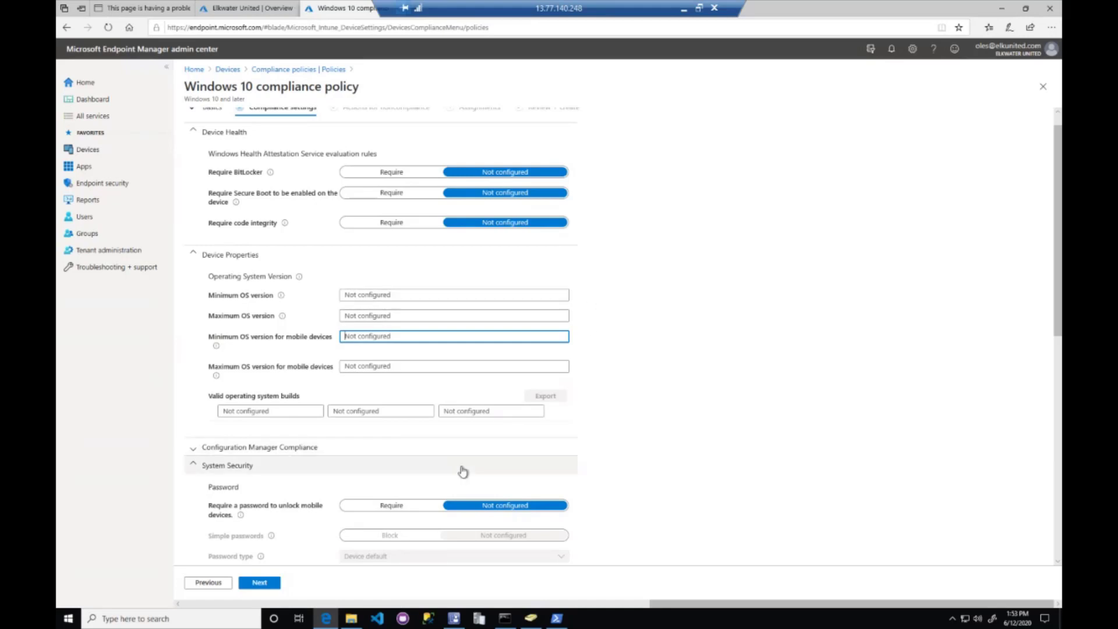
- Switch to the Configuration Manager console and show the configuration baselines under Compliance Settings in Assets and Compliance
click(454, 619)
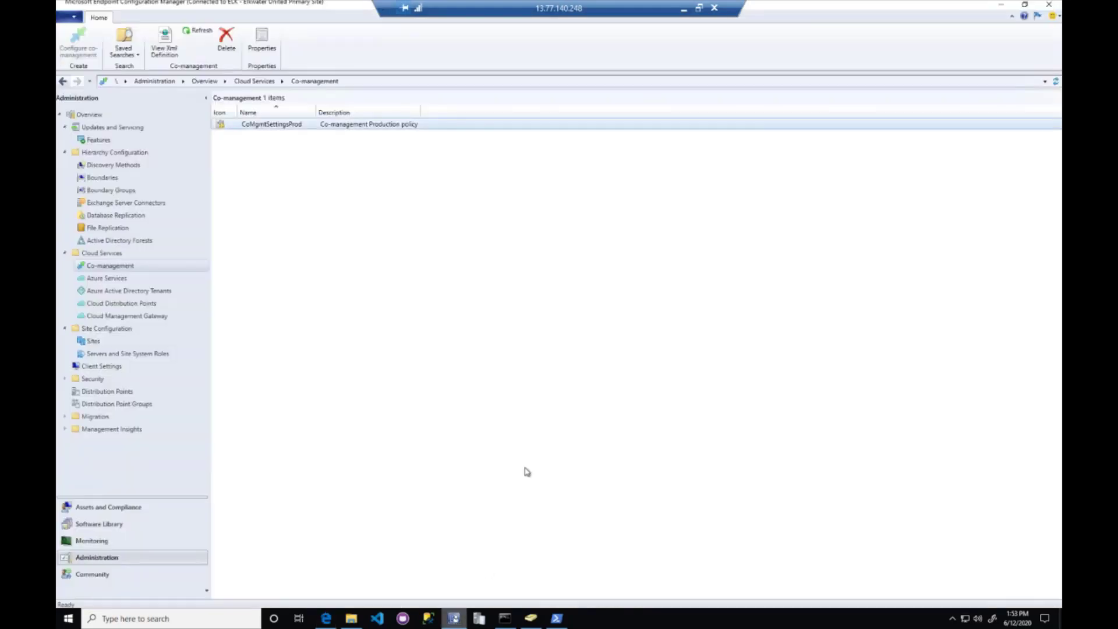
click(104, 509)
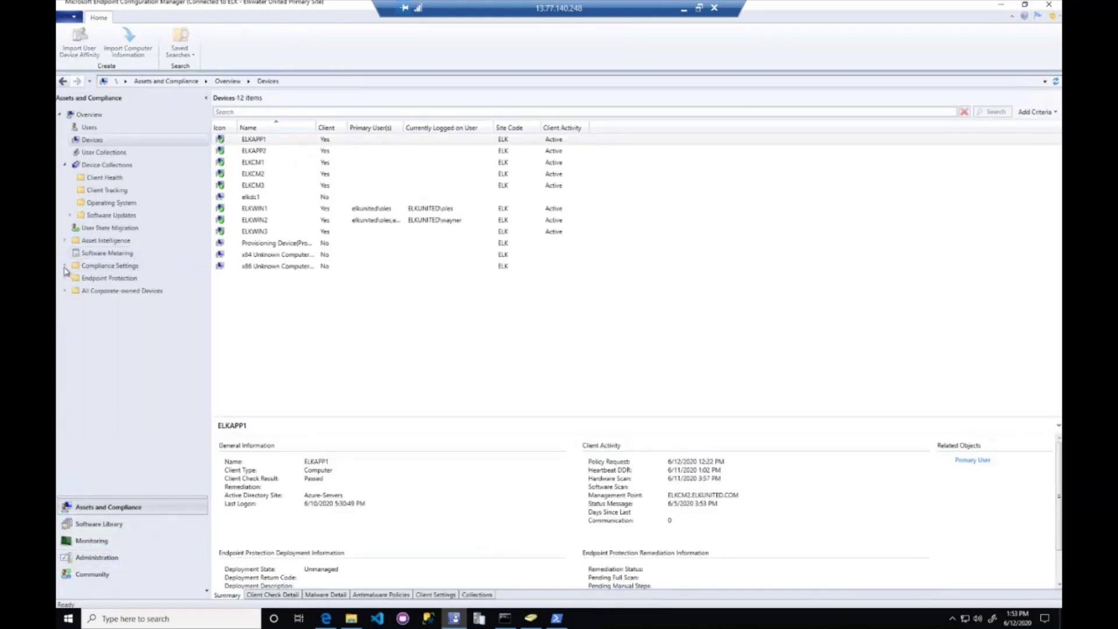
click(100, 294)
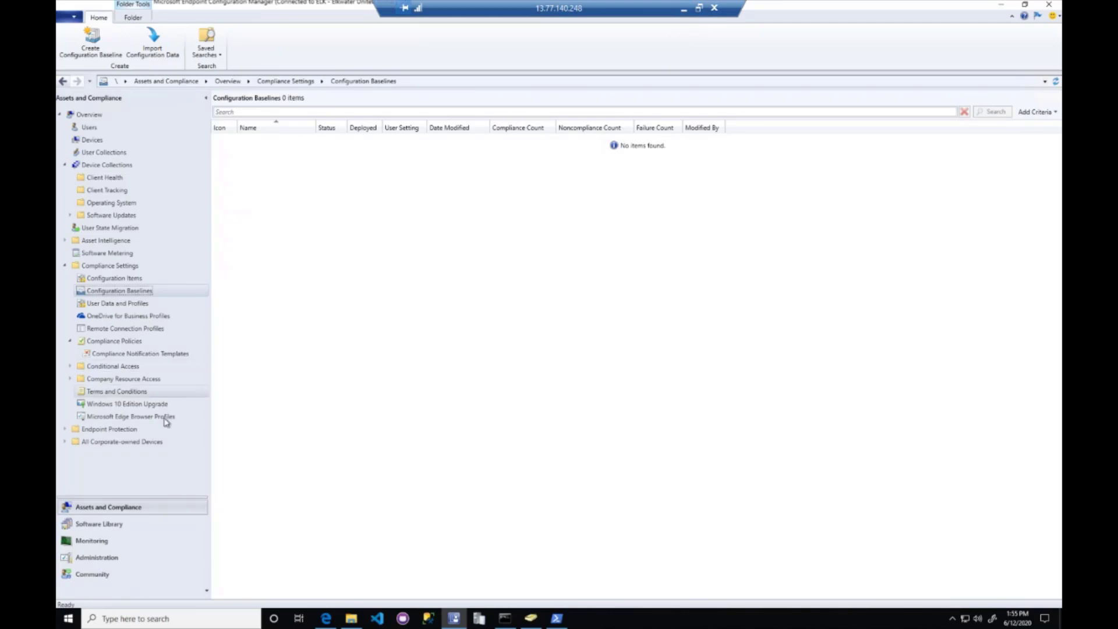
- Open the properties of the CoMgmtSettingsProd co-management policy and examine its workloads, especially Device Configuration
click(106, 557)
click(269, 125)
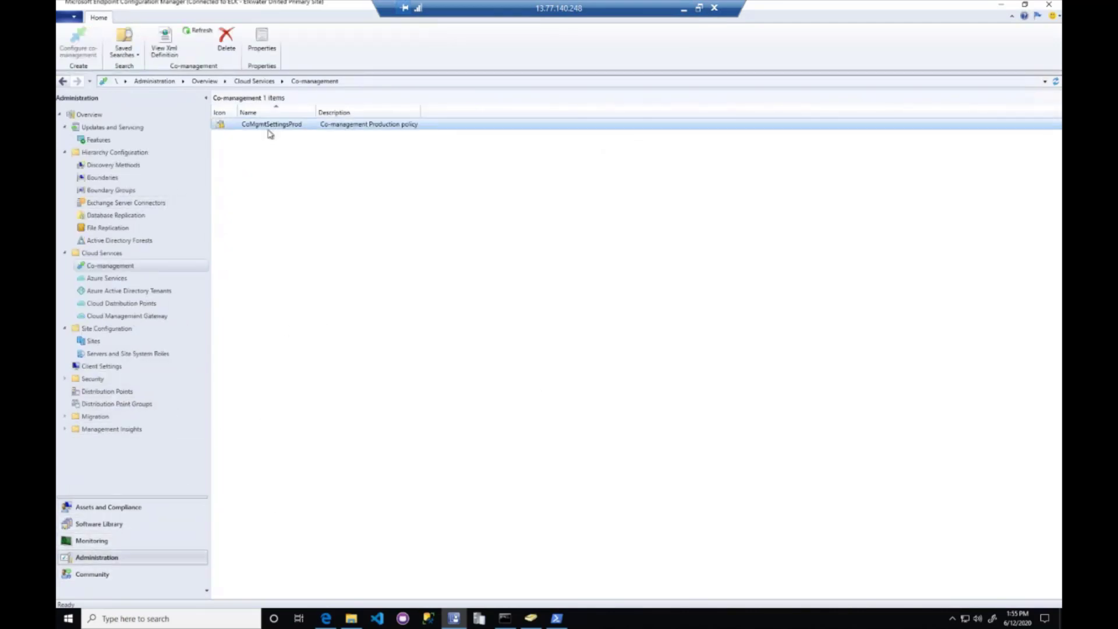
right_click(269, 128)
click(207, 177)
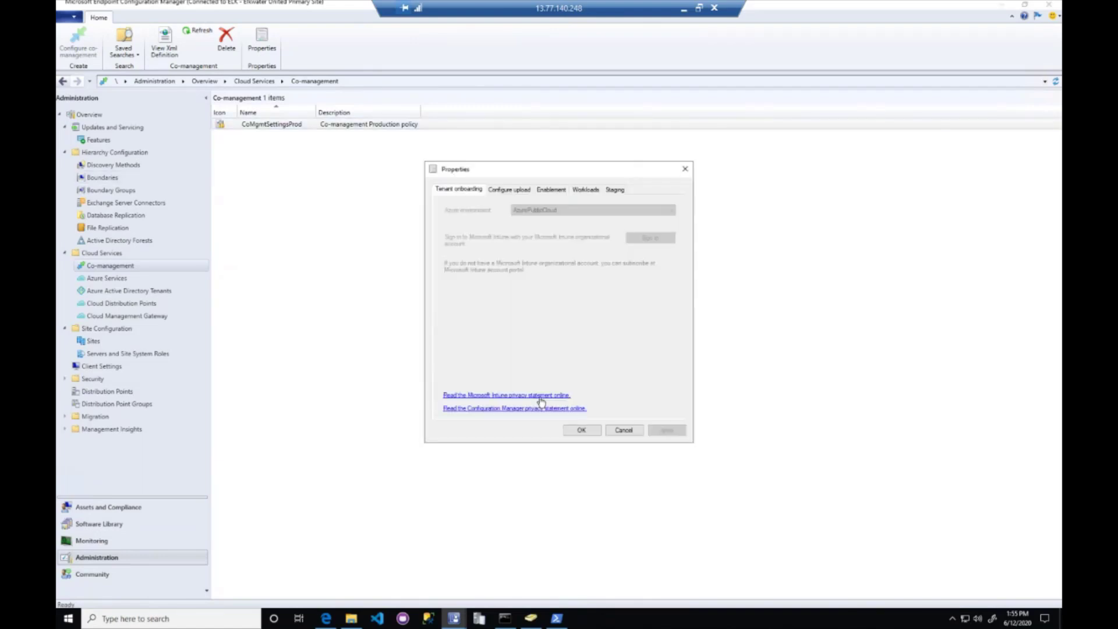
click(585, 190)
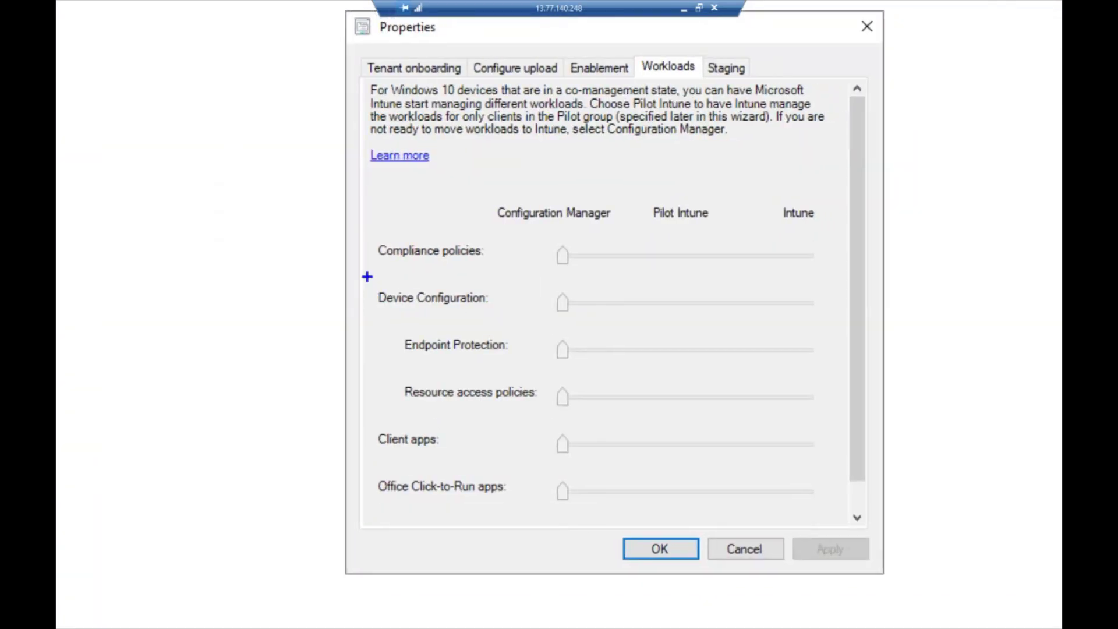
mouse_move(373, 273)
mouse_down()
mouse_move(445, 319)
mouse_move(854, 325)
mouse_up()
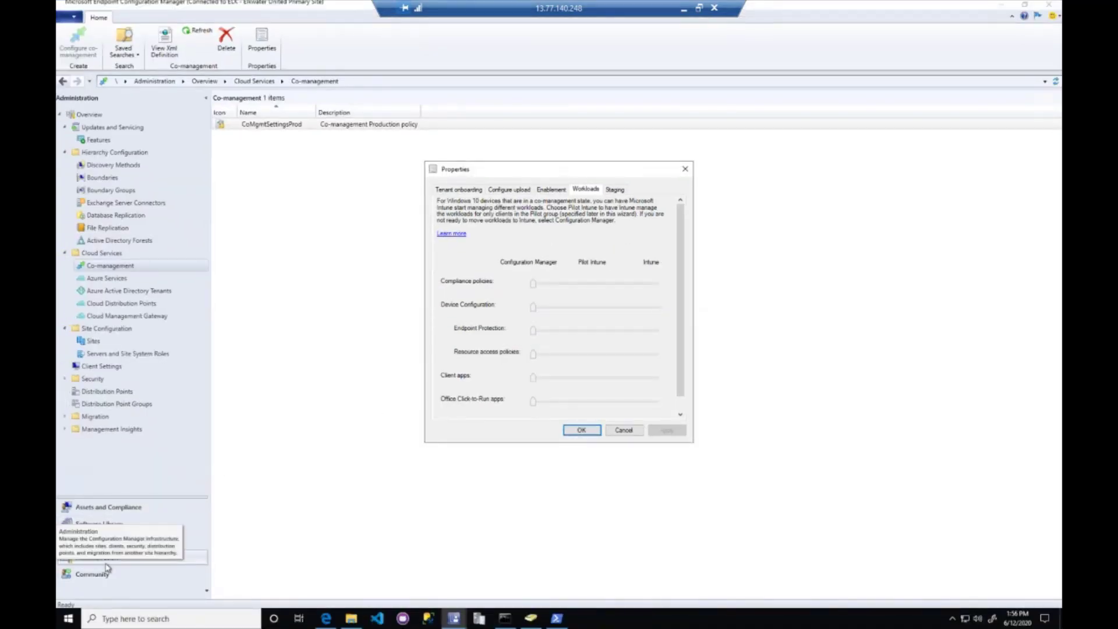
- Expand Company Resource Access and Endpoint Protection in Assets and Compliance and examine the profile and policy types they contain
click(100, 507)
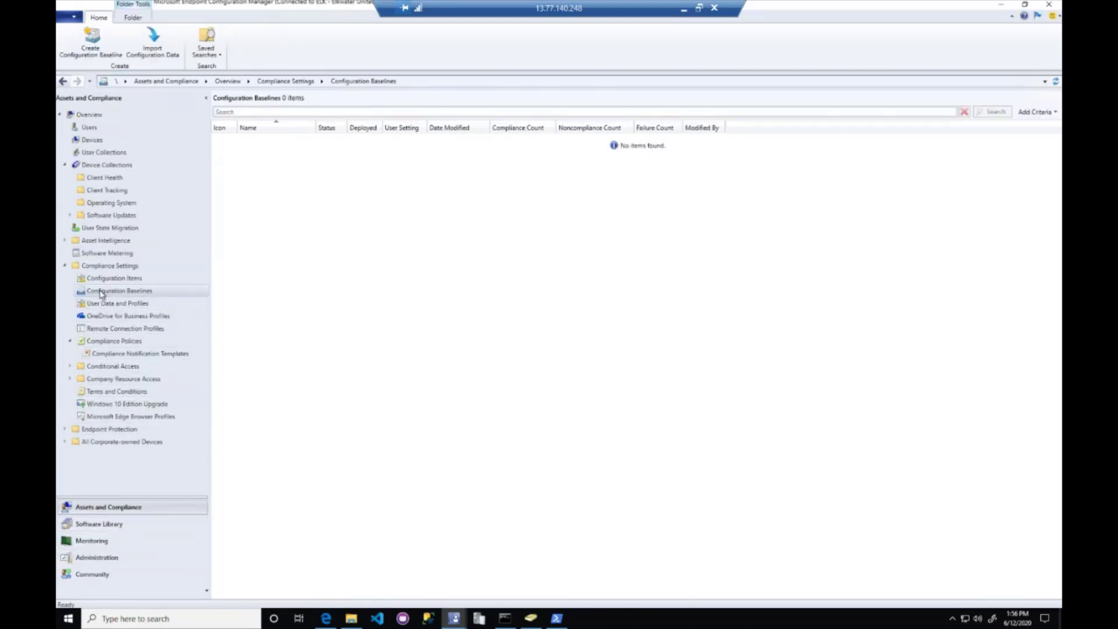
click(70, 379)
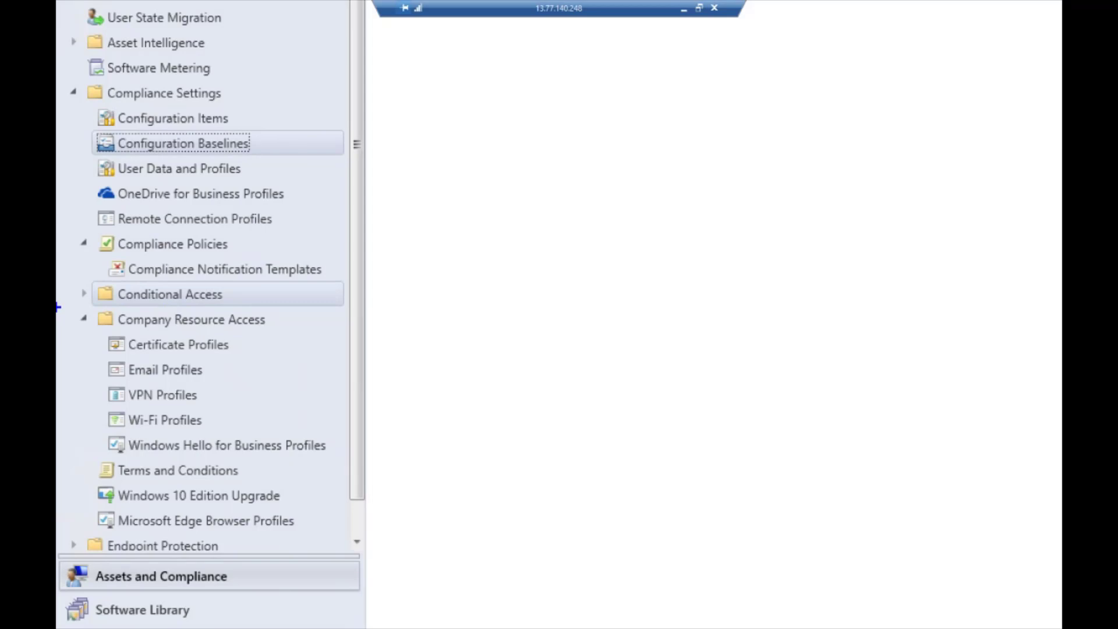
mouse_move(78, 309)
mouse_down()
mouse_move(269, 459)
mouse_move(316, 466)
mouse_up()
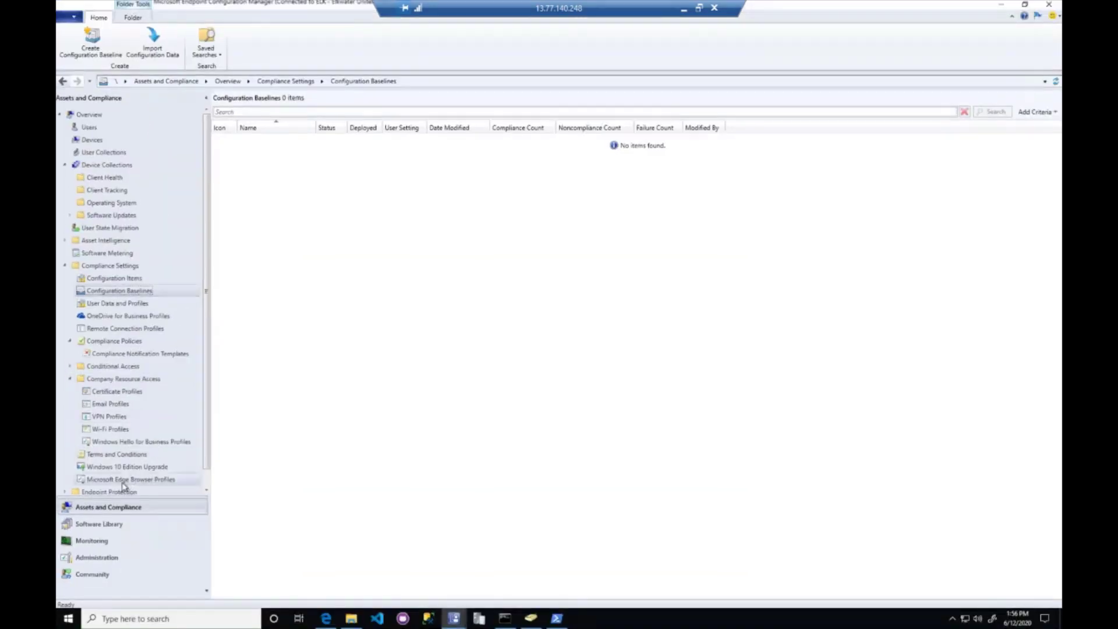
scroll(205, 481, down, 1)
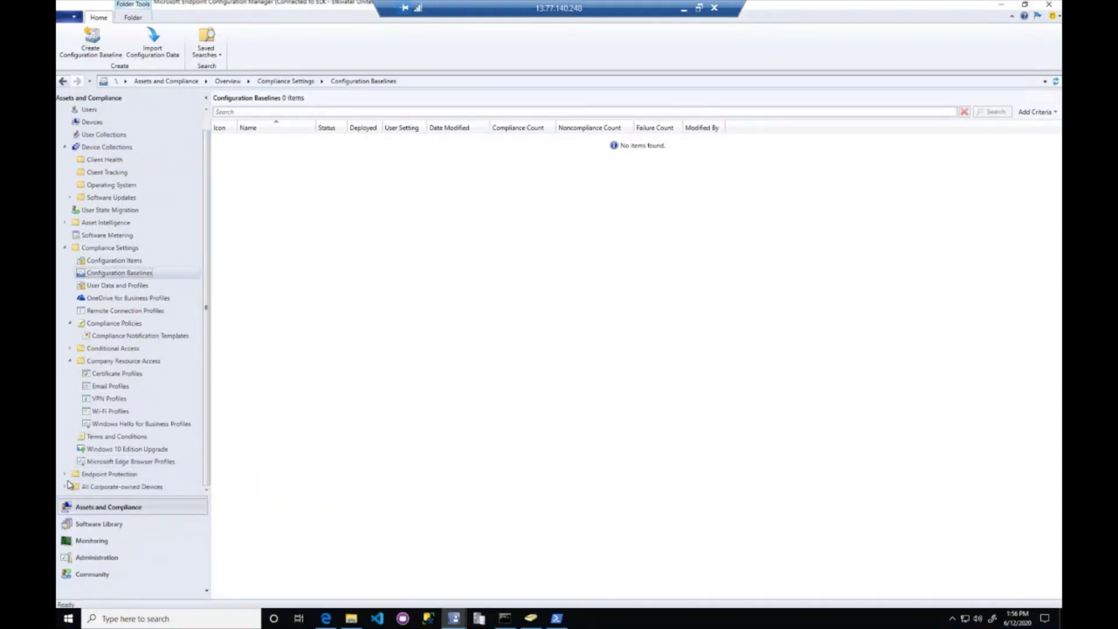
click(64, 474)
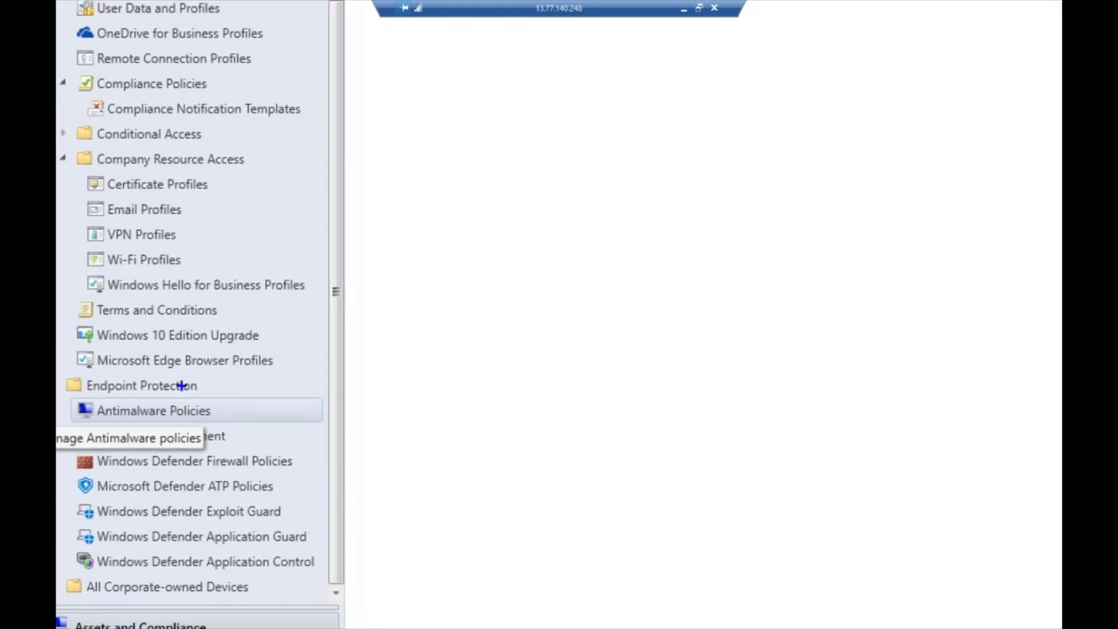
drag(71, 379, 319, 578)
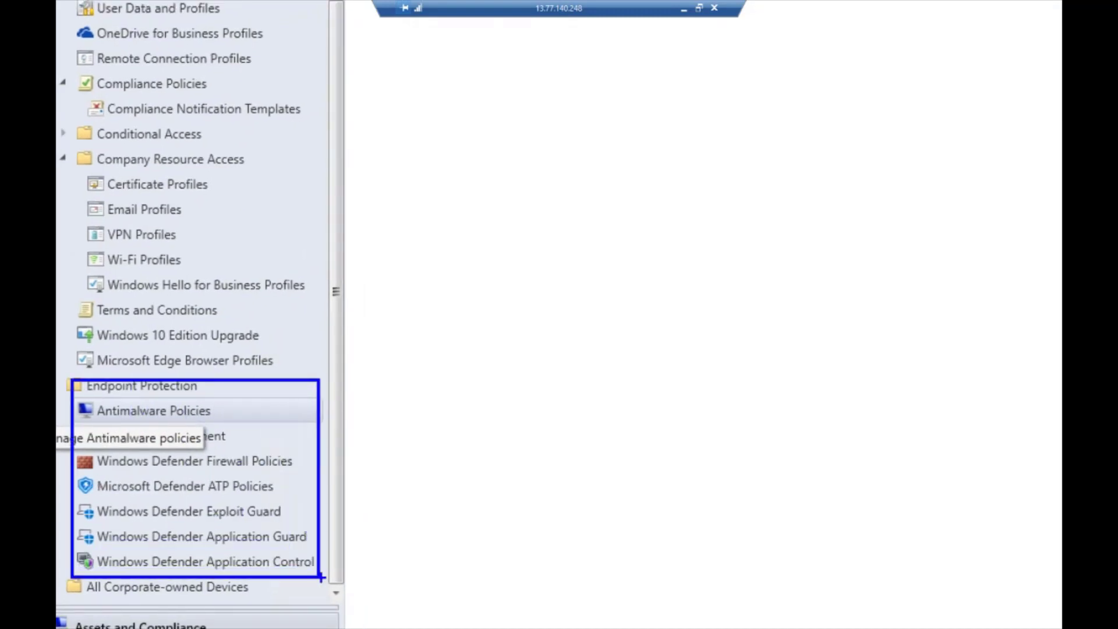
key(Escape)
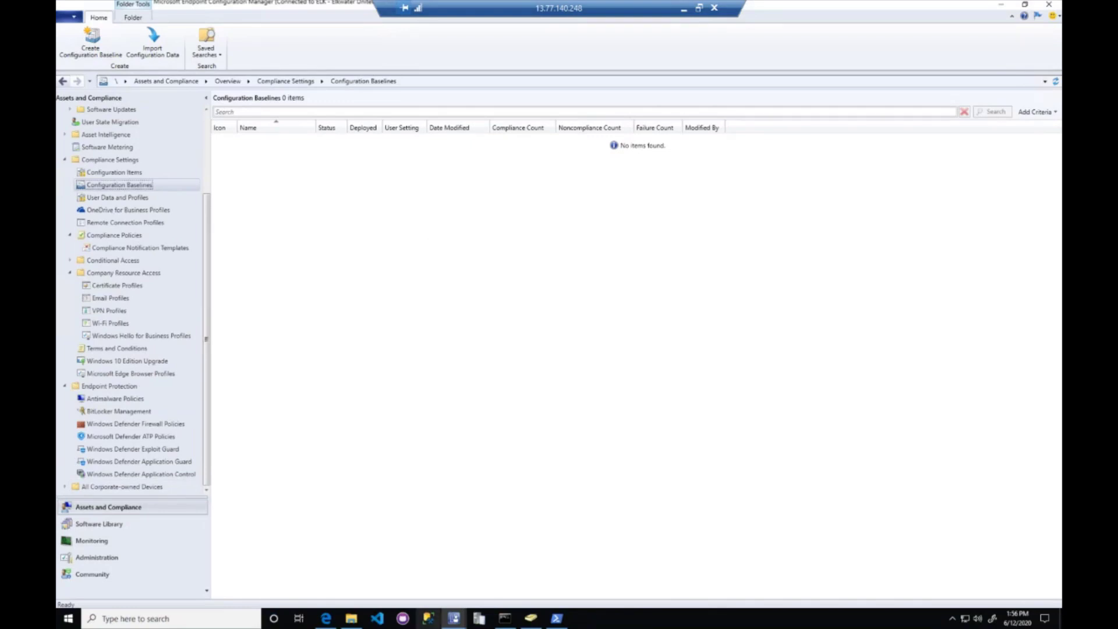
- Return to the co-management properties, try the Compliance policies workload at Intune and Pilot Intune, and examine the remaining workloads
click(454, 618)
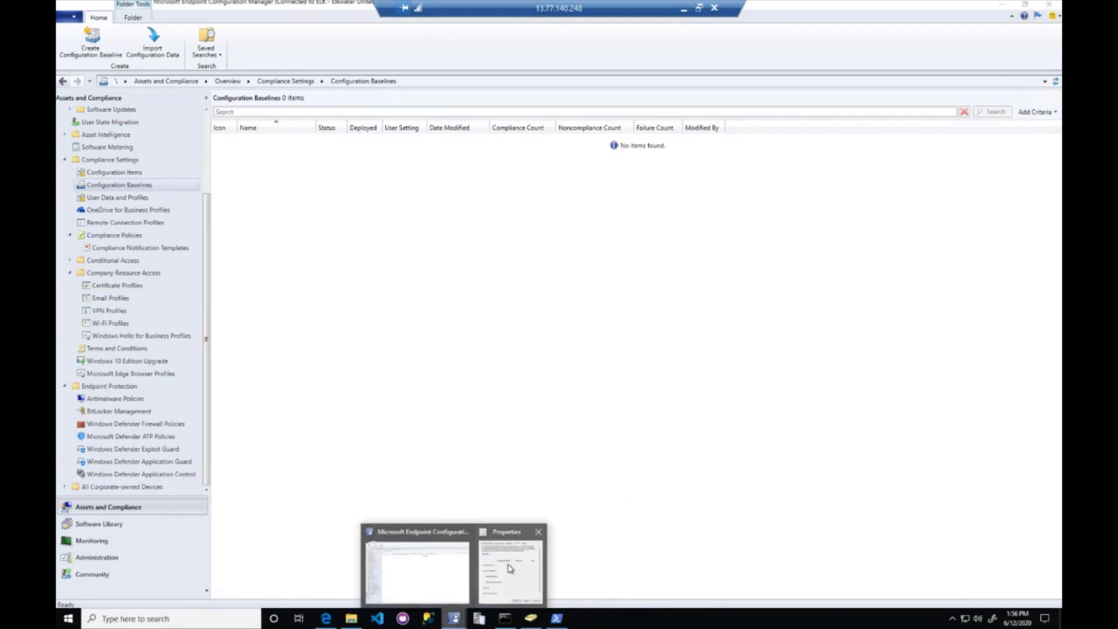
click(510, 568)
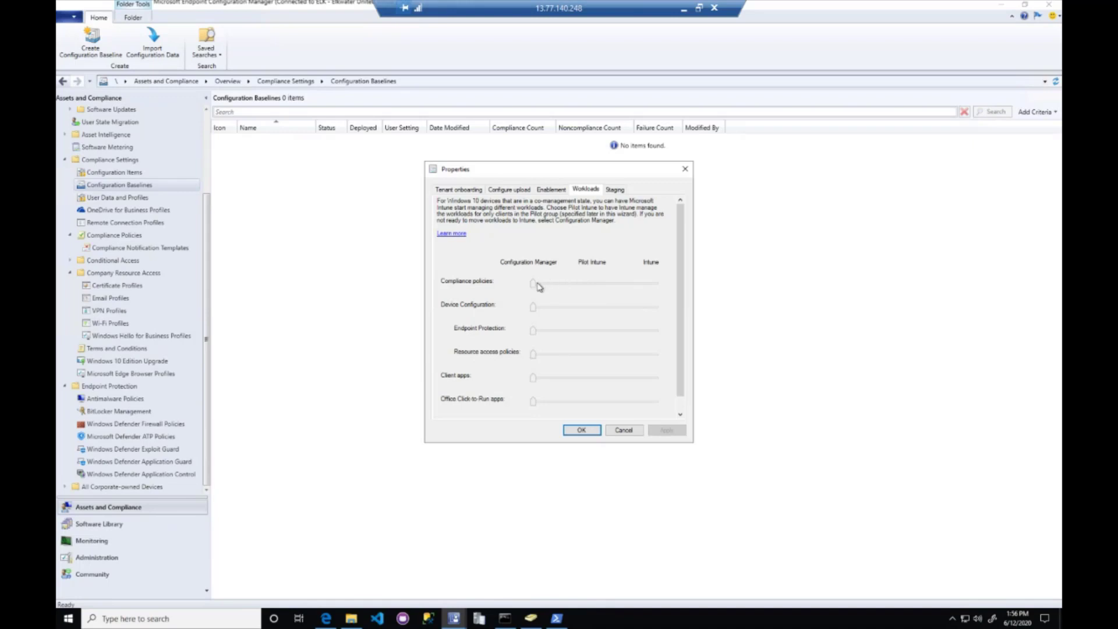
drag(533, 285, 657, 284)
drag(659, 283, 596, 285)
click(553, 295)
click(680, 414)
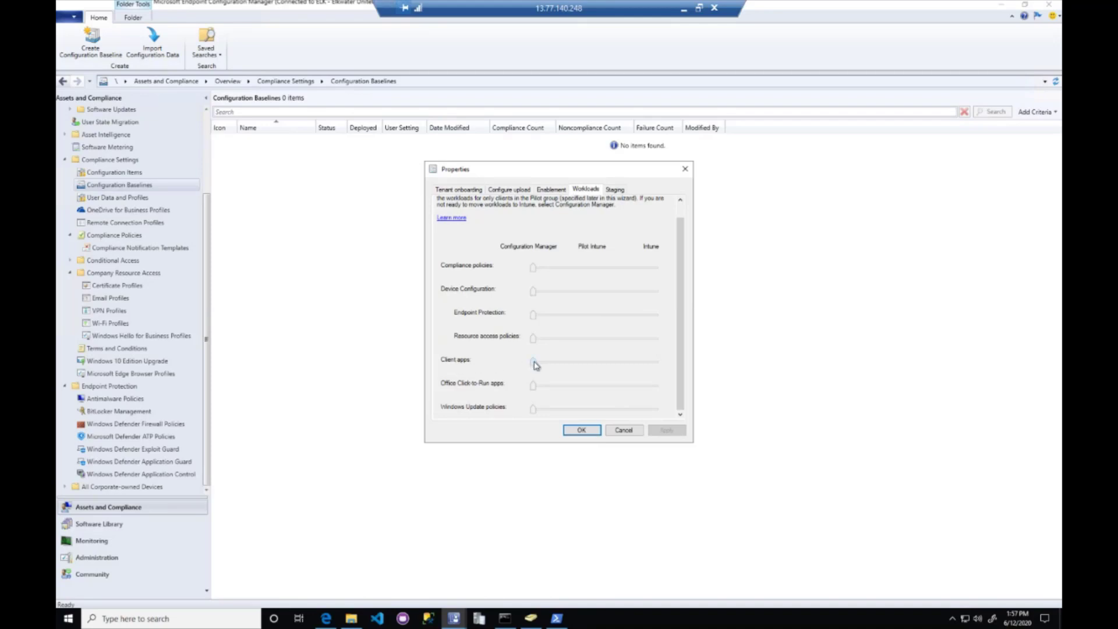
- Try moving the Client apps workload to Intune and examine the Office Click-to-Run apps and Windows Update policies workloads
drag(535, 364, 657, 368)
drag(535, 364, 662, 372)
mouse_move(657, 363)
mouse_down()
mouse_move(496, 373)
mouse_move(663, 365)
mouse_up()
mouse_move(535, 393)
mouse_down()
mouse_move(656, 387)
mouse_move(536, 389)
mouse_up()
mouse_move(533, 410)
mouse_down()
mouse_move(658, 410)
mouse_move(539, 412)
mouse_up()
scroll(498, 264, up, 2)
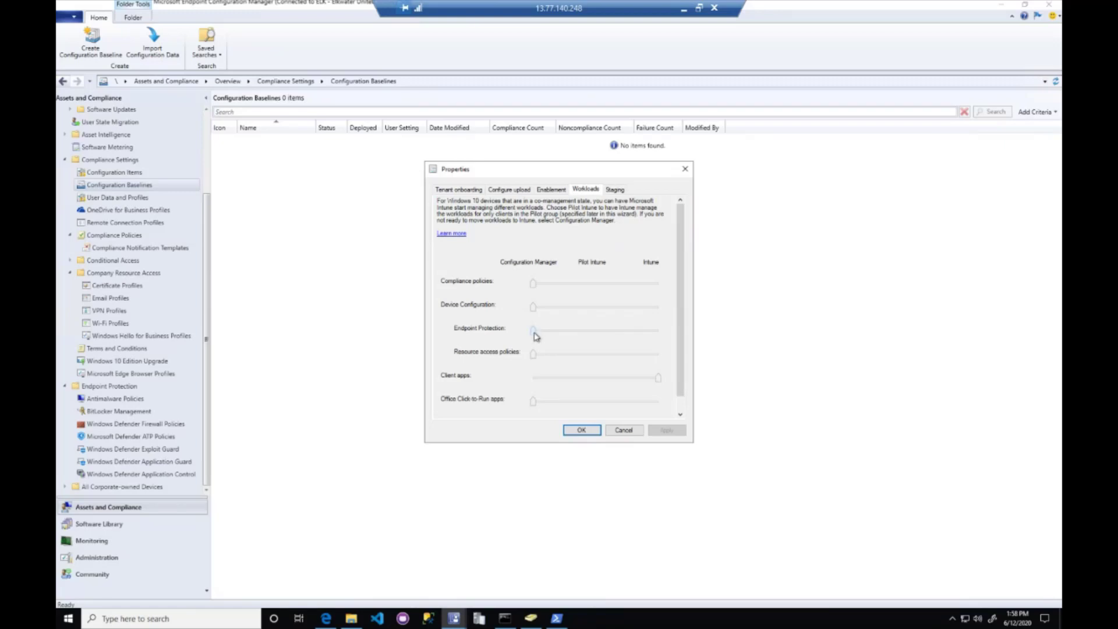
- Try moving Compliance policies, Device Configuration and Office Click-to-Run apps to Intune, with Client apps at Pilot Intune, discard the changes and minimize the remote session
drag(532, 285, 662, 301)
drag(532, 309, 664, 318)
drag(534, 402, 668, 407)
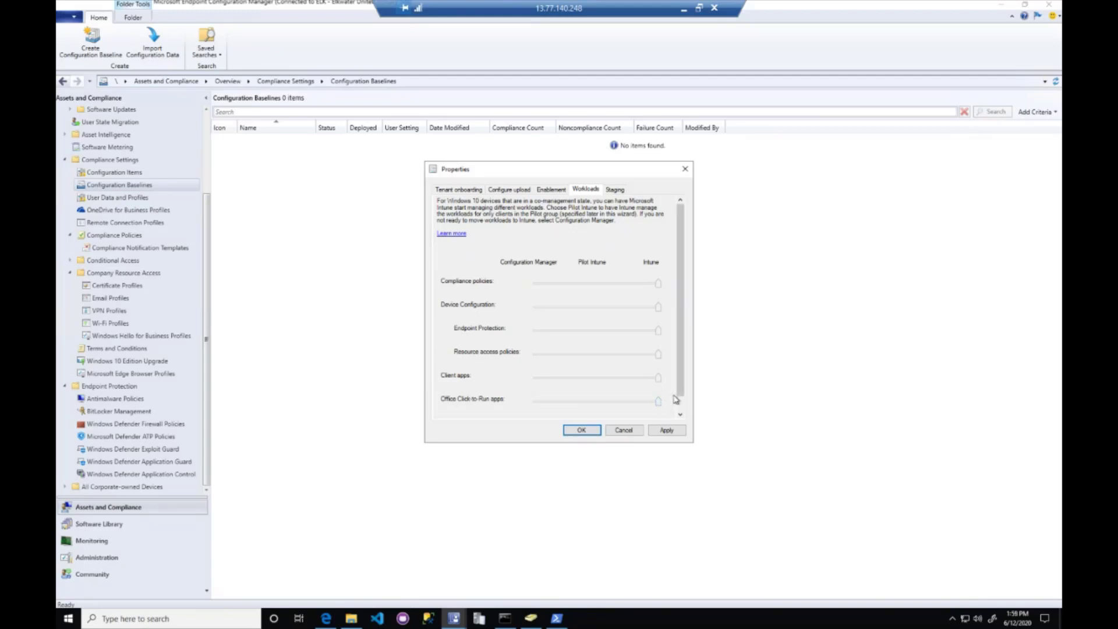
click(569, 408)
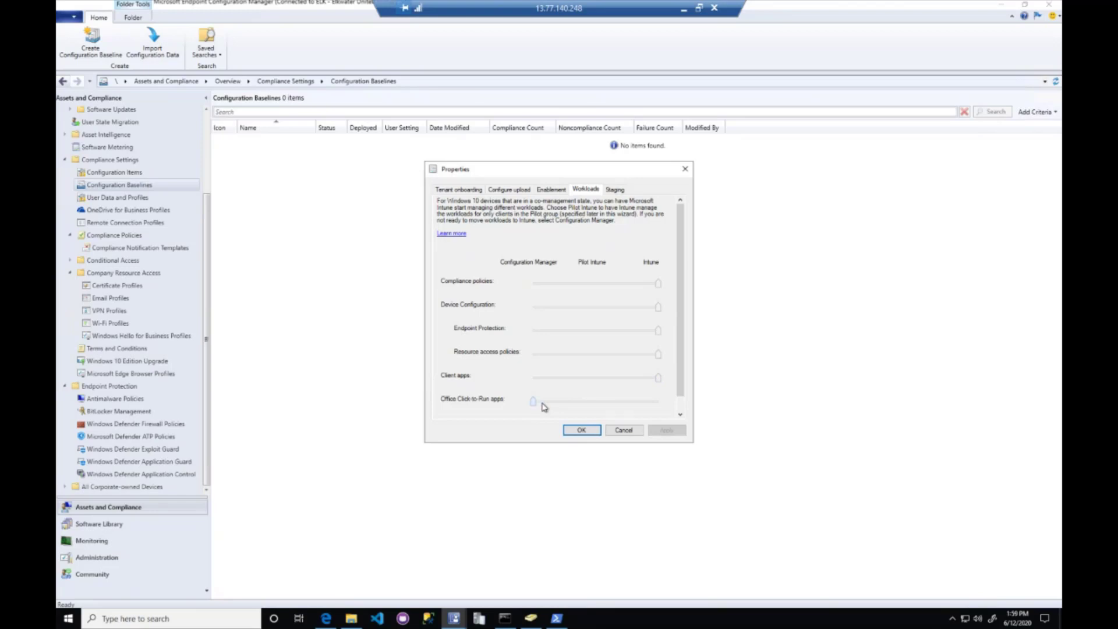
drag(534, 403, 658, 406)
drag(658, 379, 593, 378)
click(628, 434)
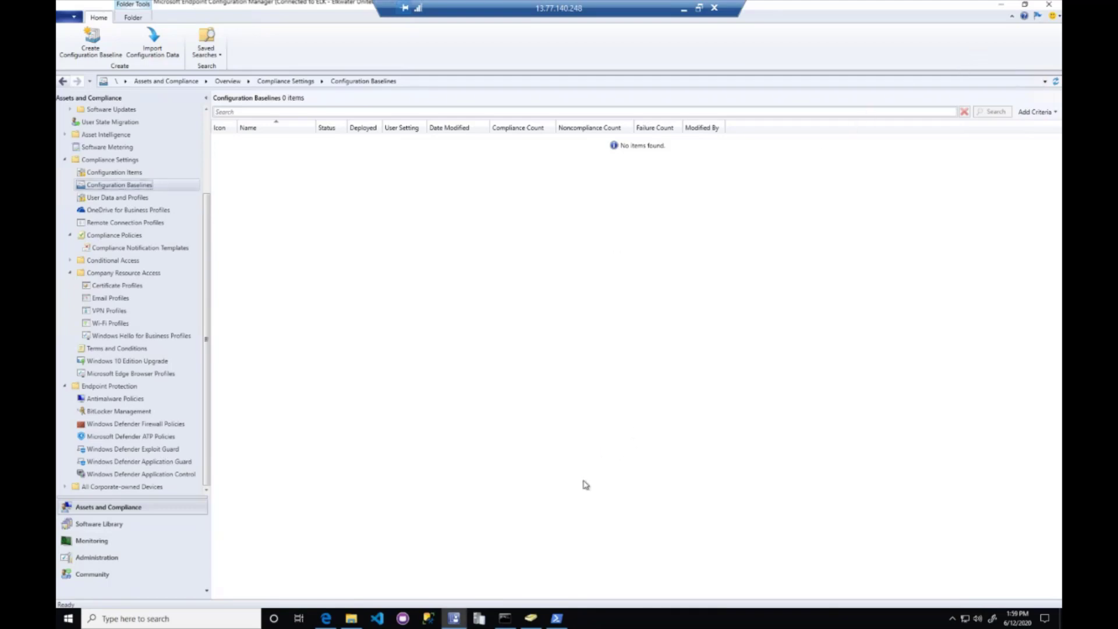
click(683, 12)
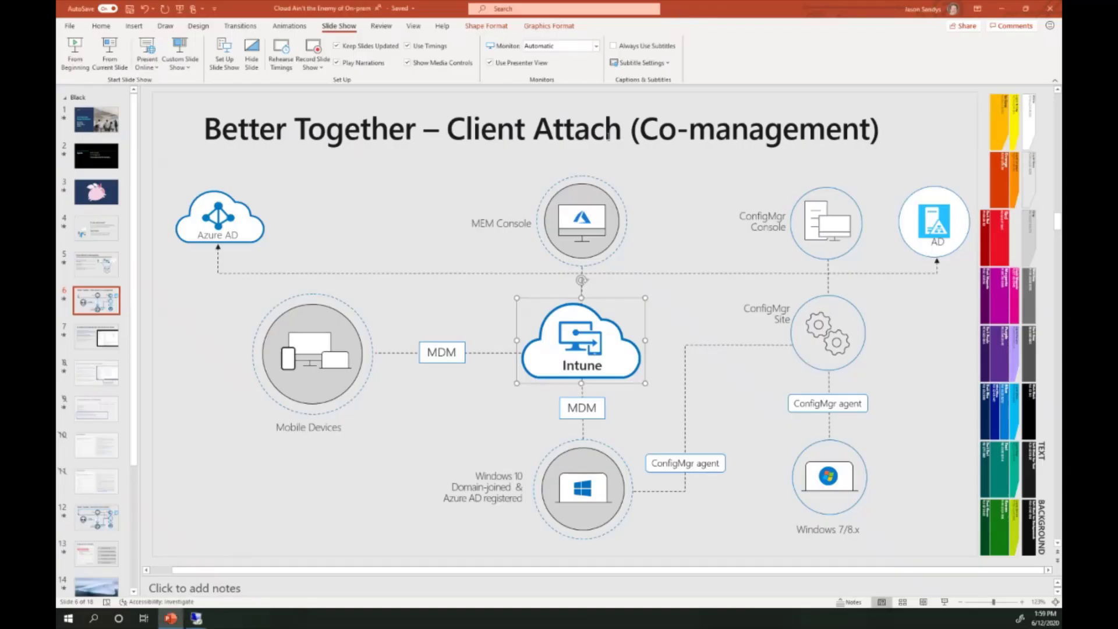
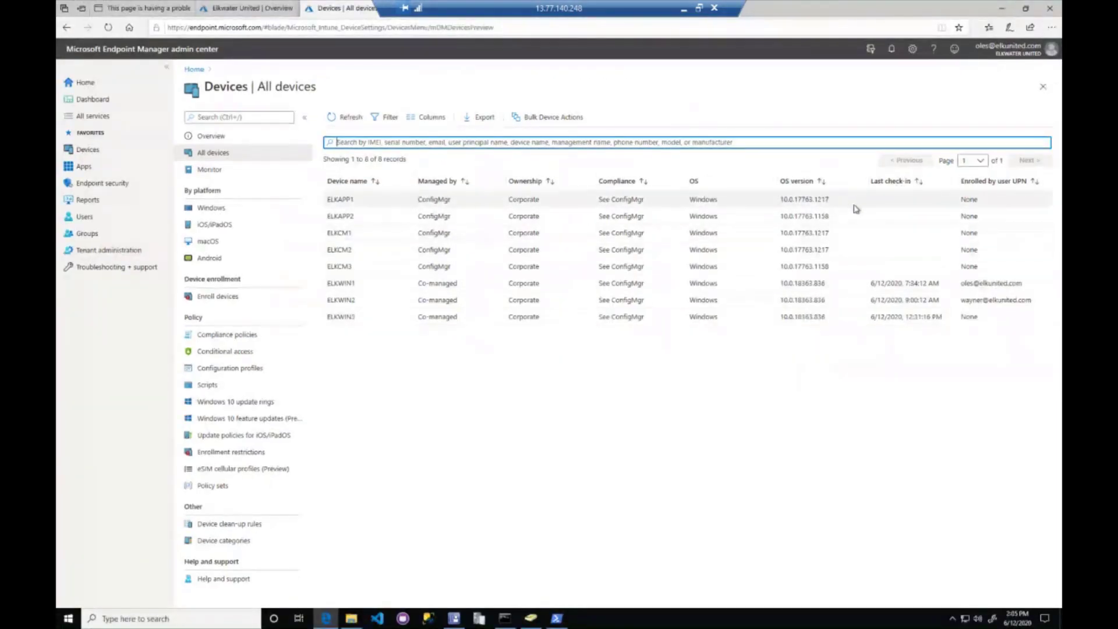
- In the Endpoint Manager admin center, open the ELKAPP1 device and examine its operating system and its expanded overview details
click(856, 207)
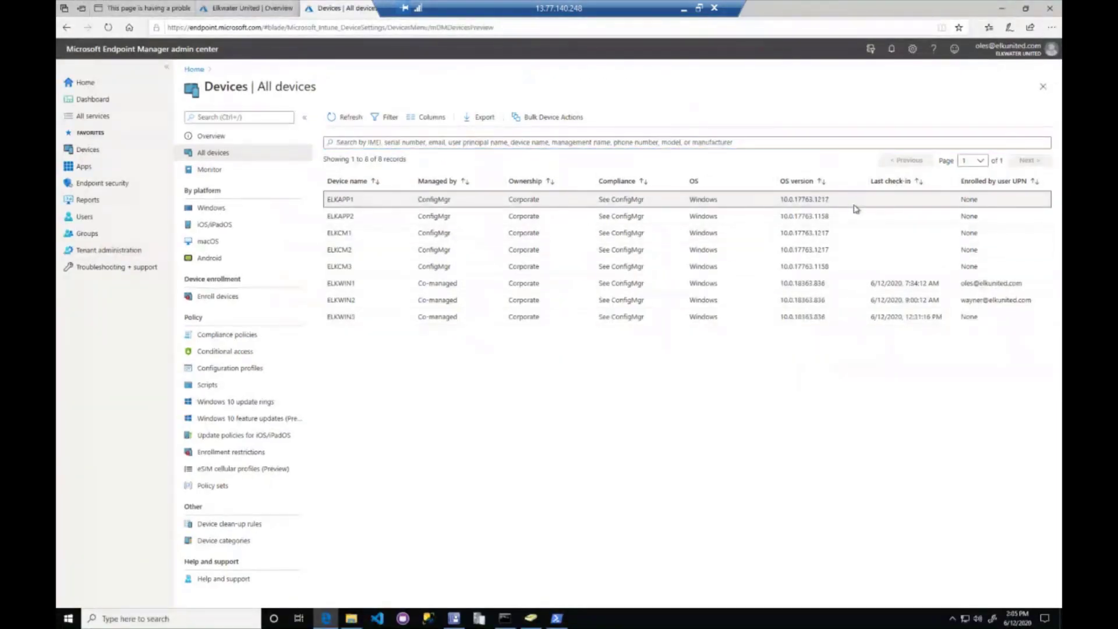
click(349, 205)
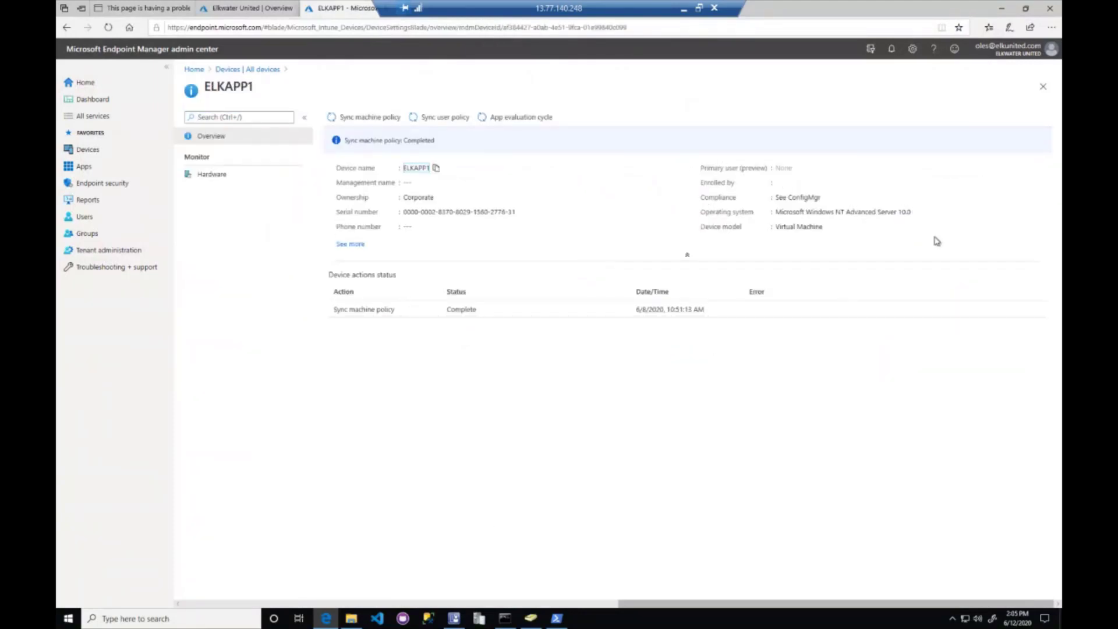
key(ctrl+1)
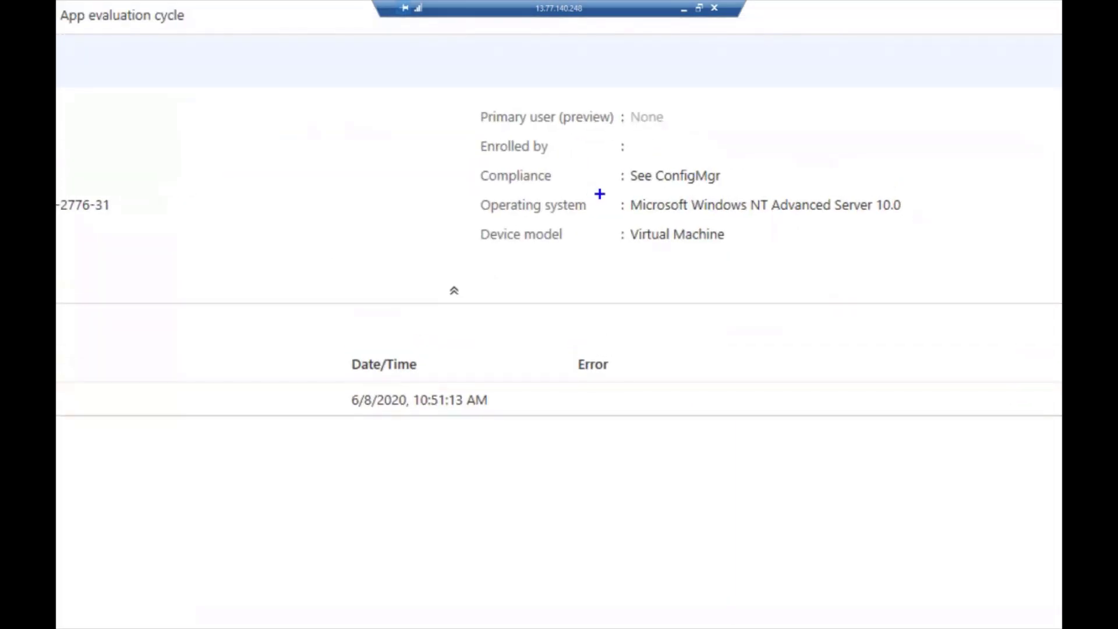
drag(607, 188, 923, 225)
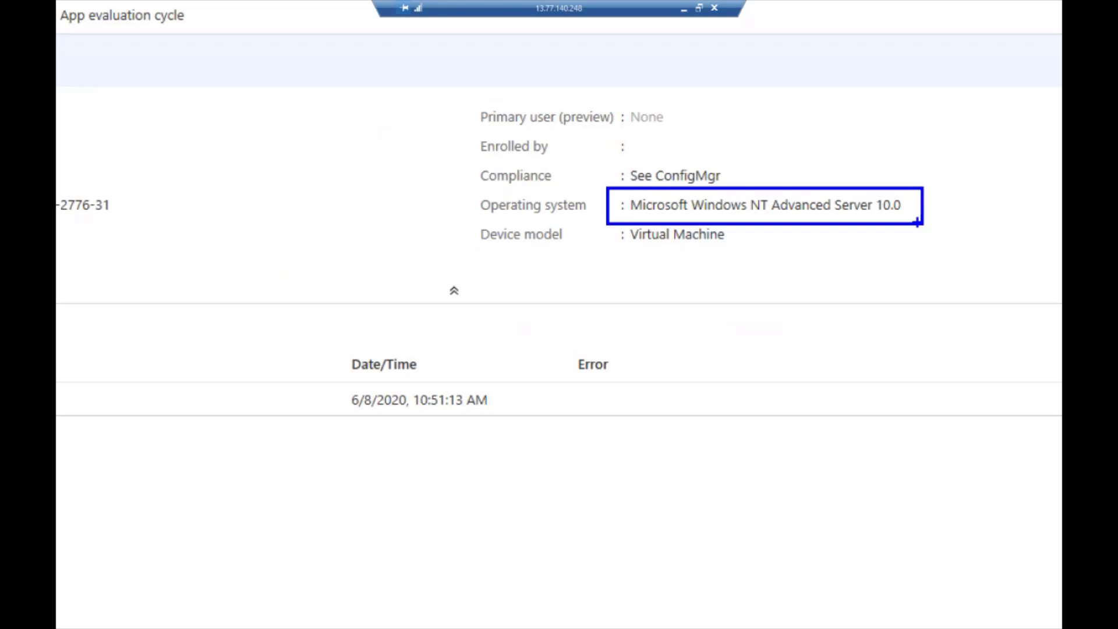
key(Escape)
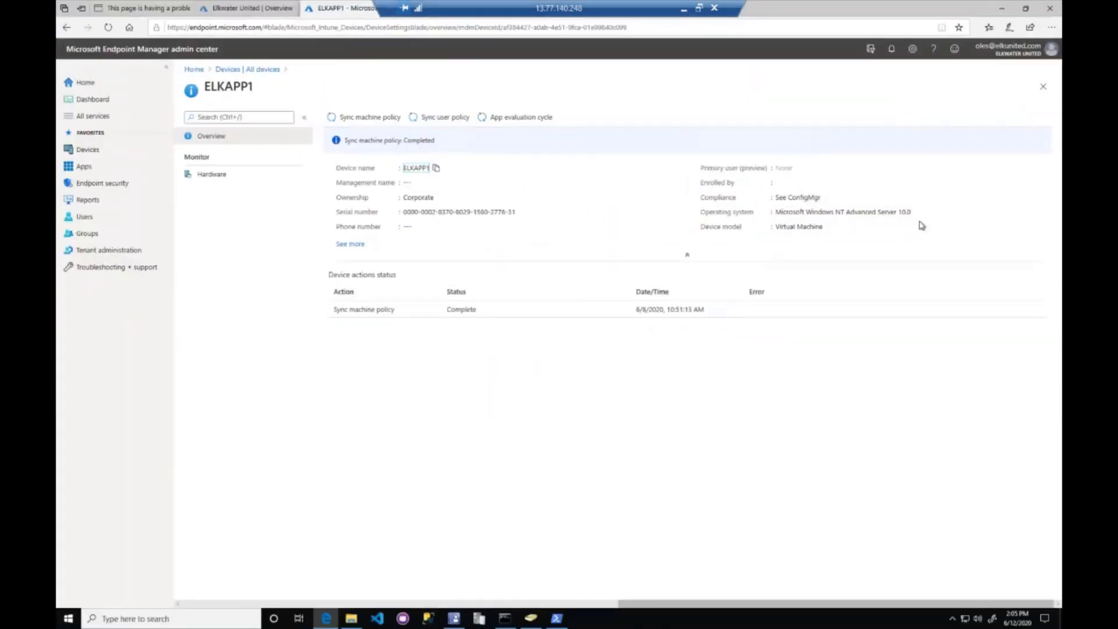
click(363, 245)
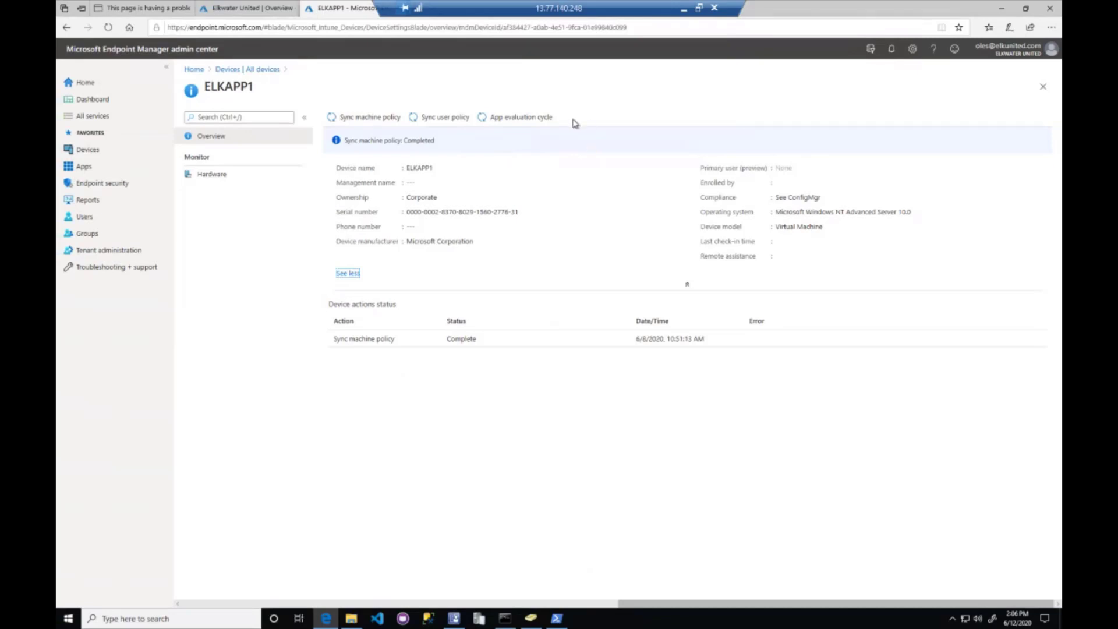
- Examine the hardware inventory of ELKAPP1, from system and storage through network details to conditional access
click(212, 175)
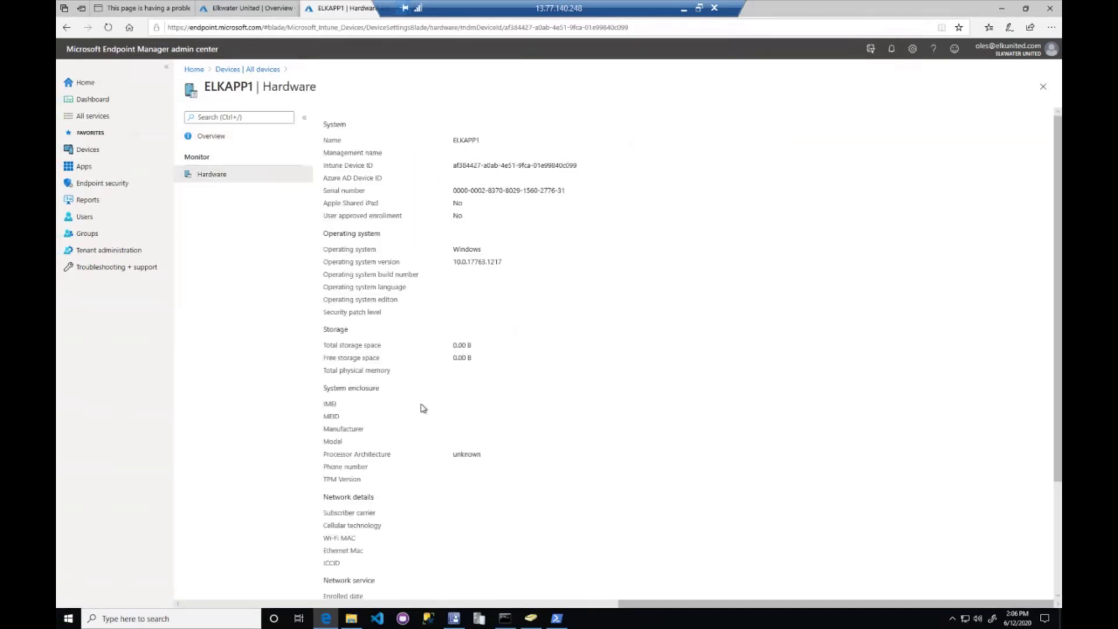
scroll(548, 297, down, 3)
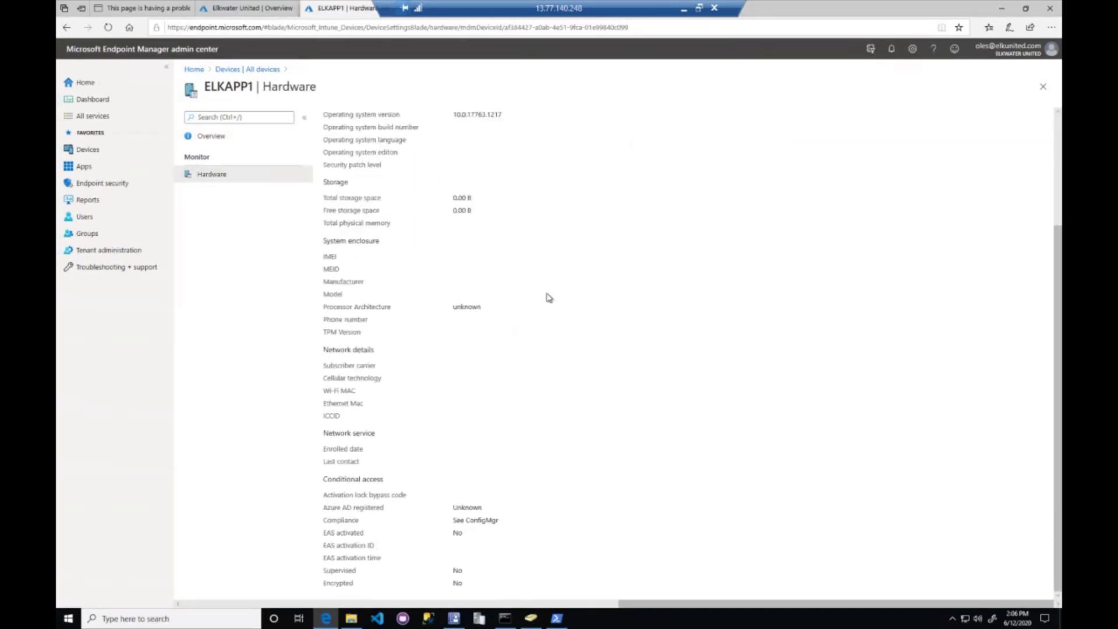
scroll(546, 299, up, 3)
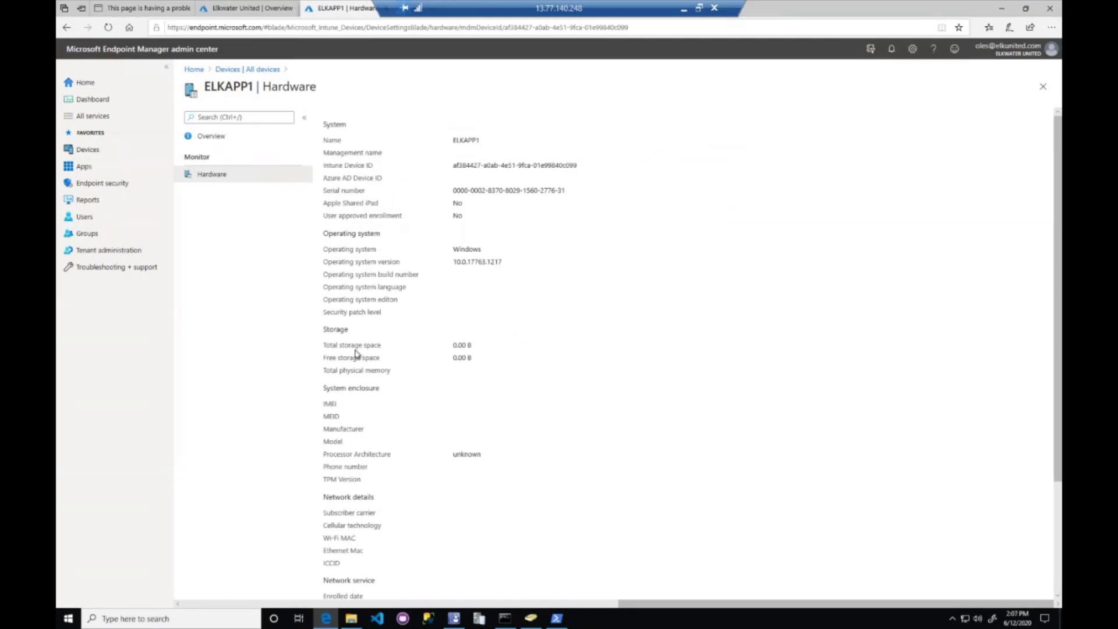
scroll(443, 491, down, 1)
scroll(441, 491, down, 1)
scroll(434, 489, up, 2)
- Return to the list of all devices, open ELKWIN1 and examine its additional actions, including the policy sync and app evaluation options
click(228, 70)
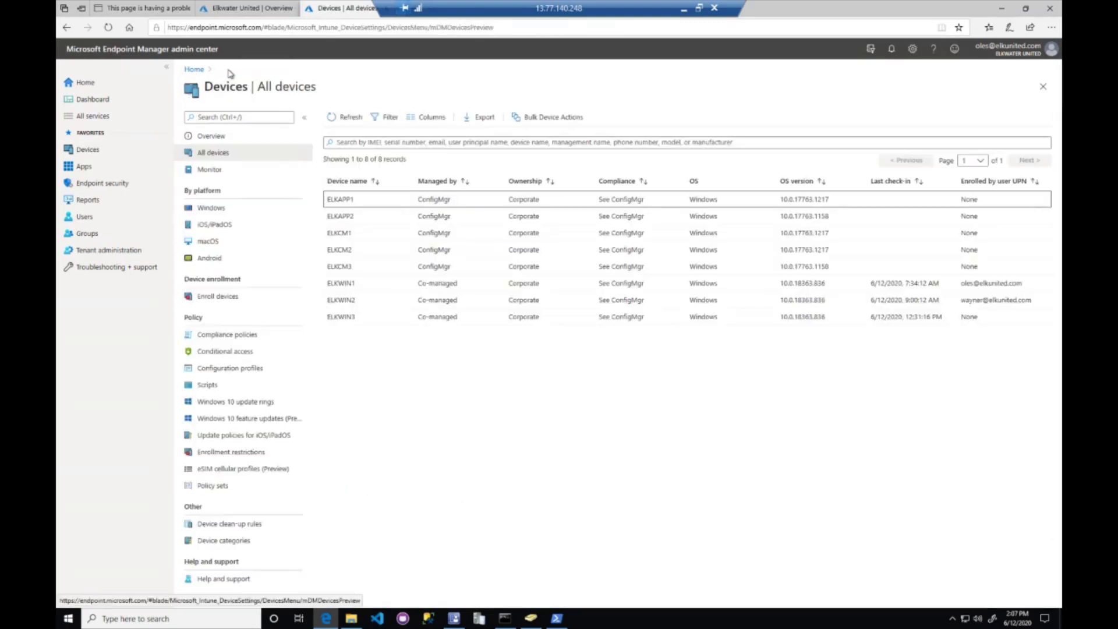
click(354, 284)
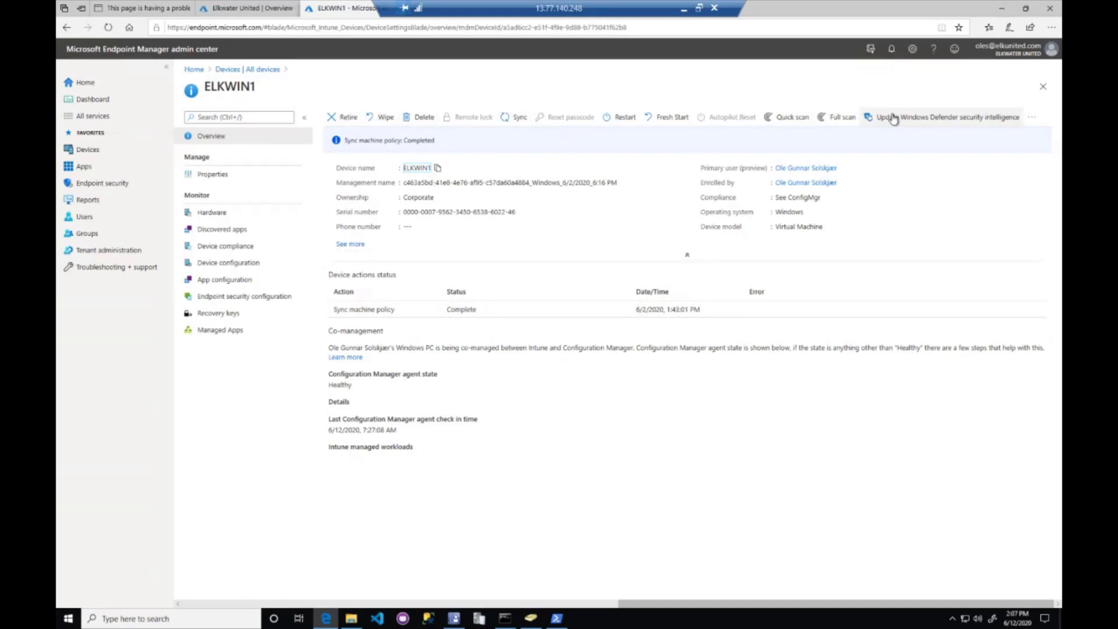
click(1034, 119)
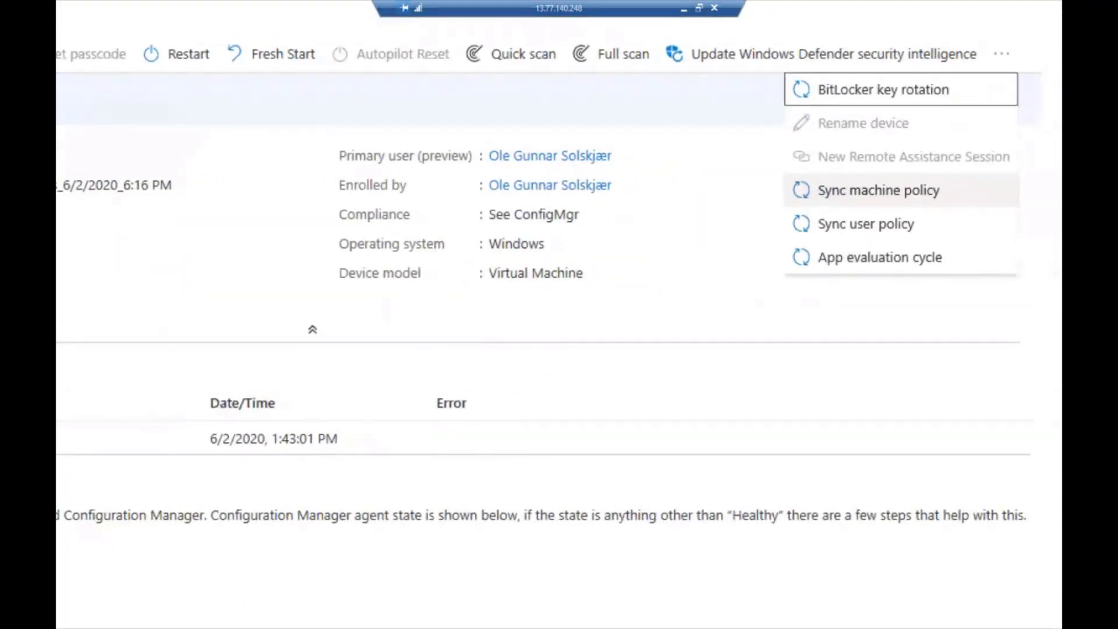
mouse_move(723, 141)
mouse_down()
mouse_move(886, 230)
mouse_move(1035, 286)
mouse_up()
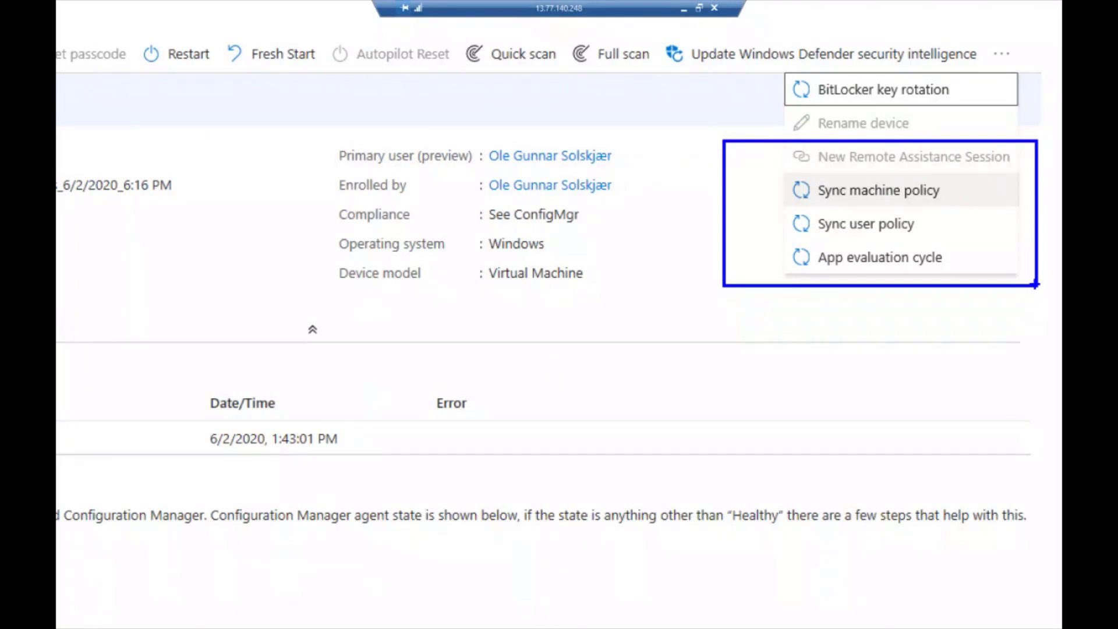
key(Escape)
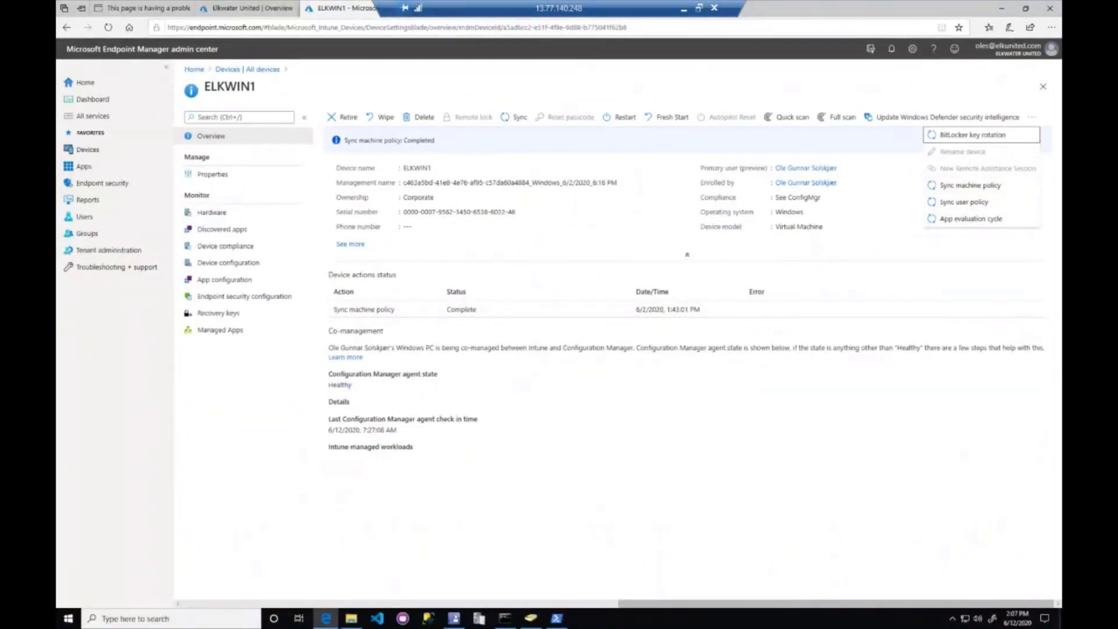
- Examine the Intune managed workloads and the Configuration Manager agent state in the co-management section of ELKWIN1
key(ctrl+1)
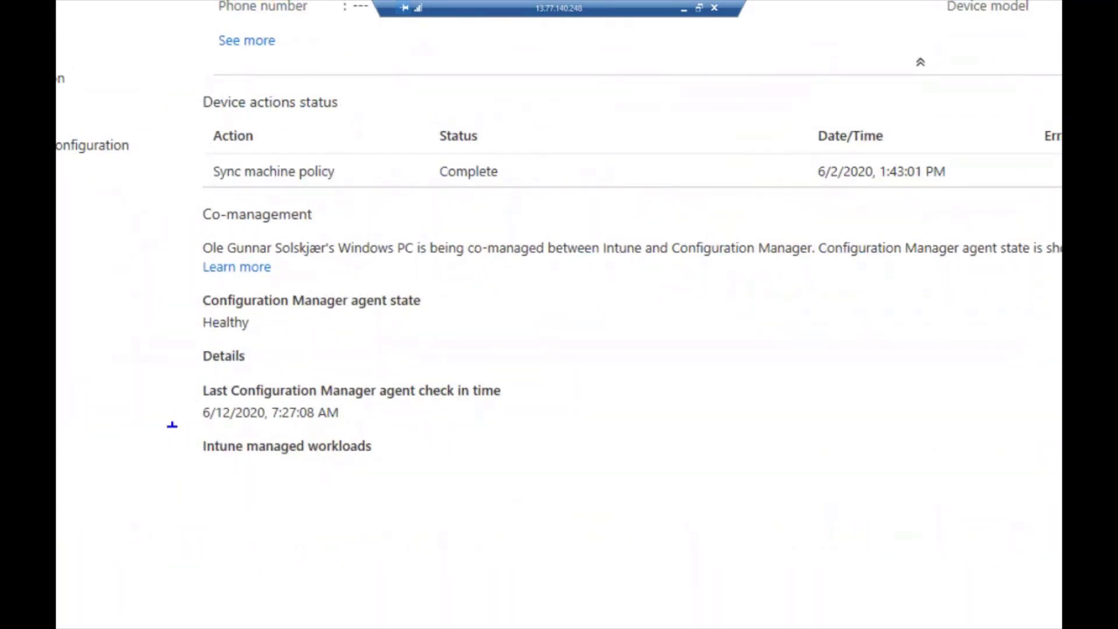
drag(172, 433, 440, 523)
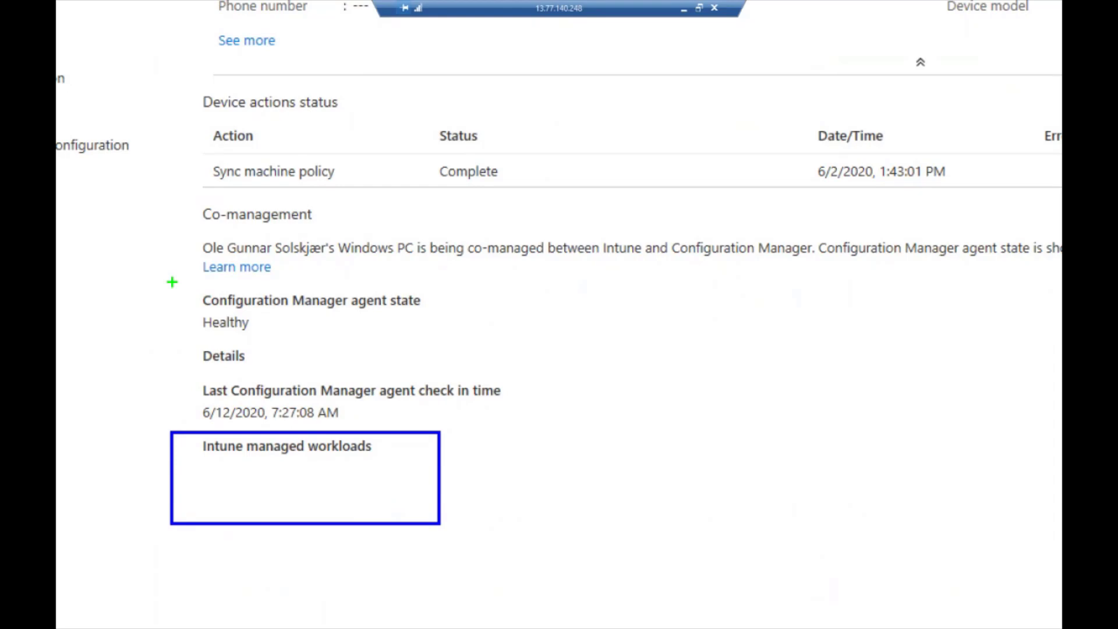
mouse_move(172, 282)
mouse_down()
mouse_move(290, 354)
mouse_move(542, 411)
mouse_move(543, 423)
mouse_move(525, 425)
mouse_up()
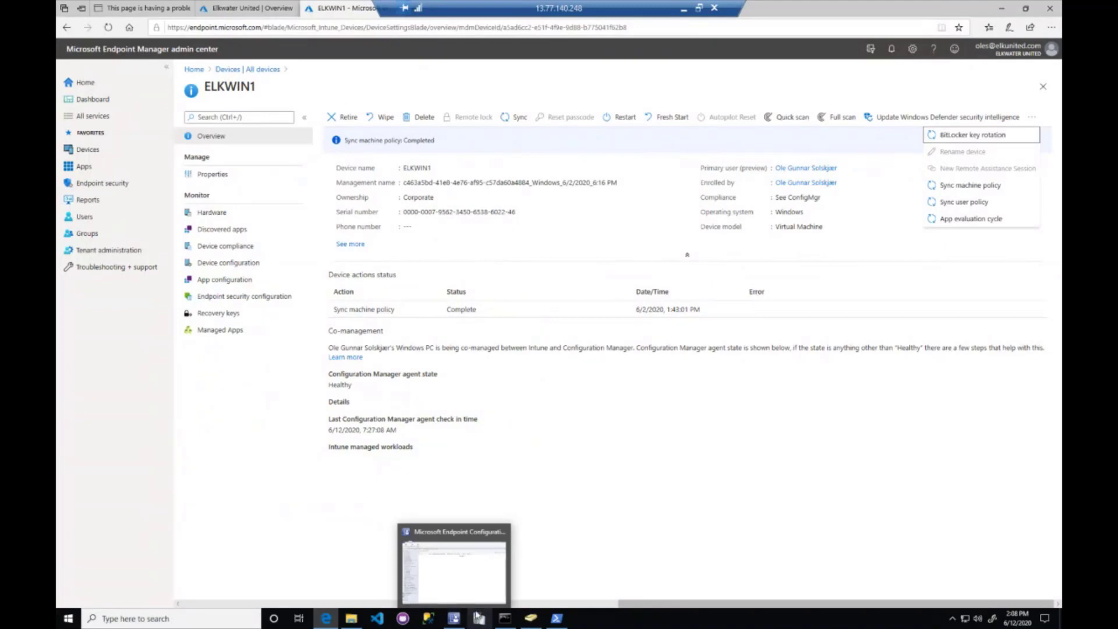
- Switch to the Configuration Manager console, open the CoMgmtSettingsProd co-management properties and examine the device upload option and its collection
click(451, 568)
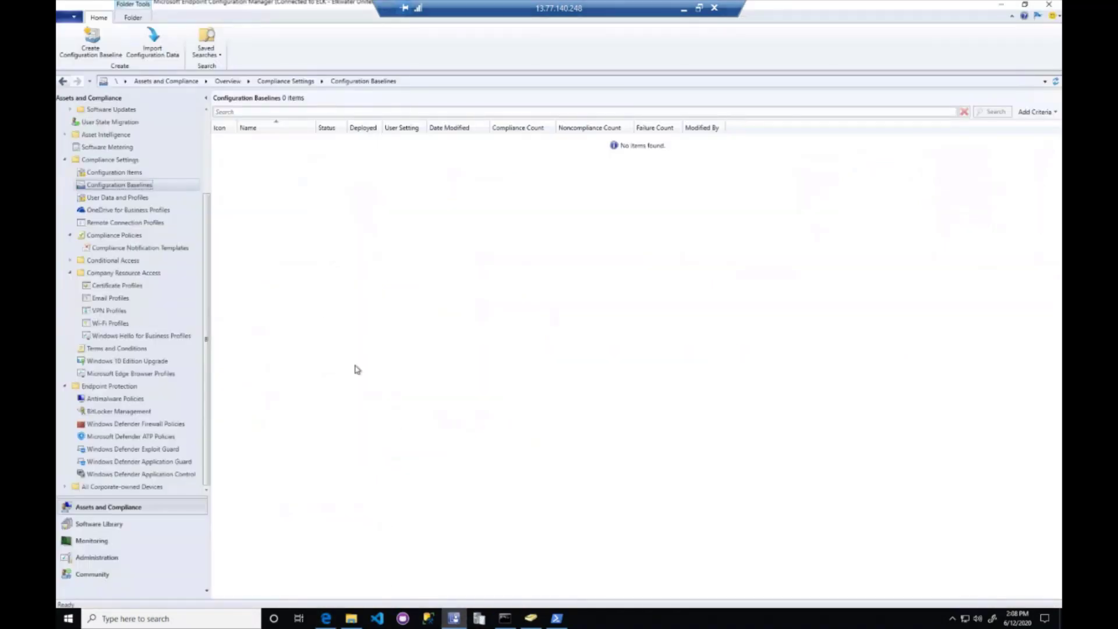
click(100, 558)
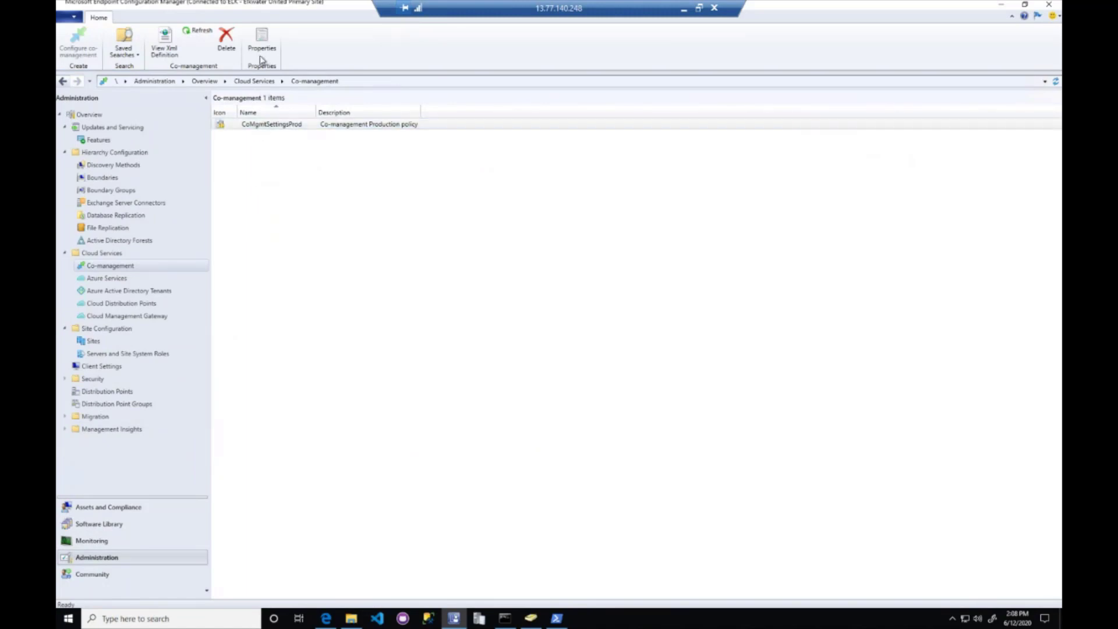
click(262, 58)
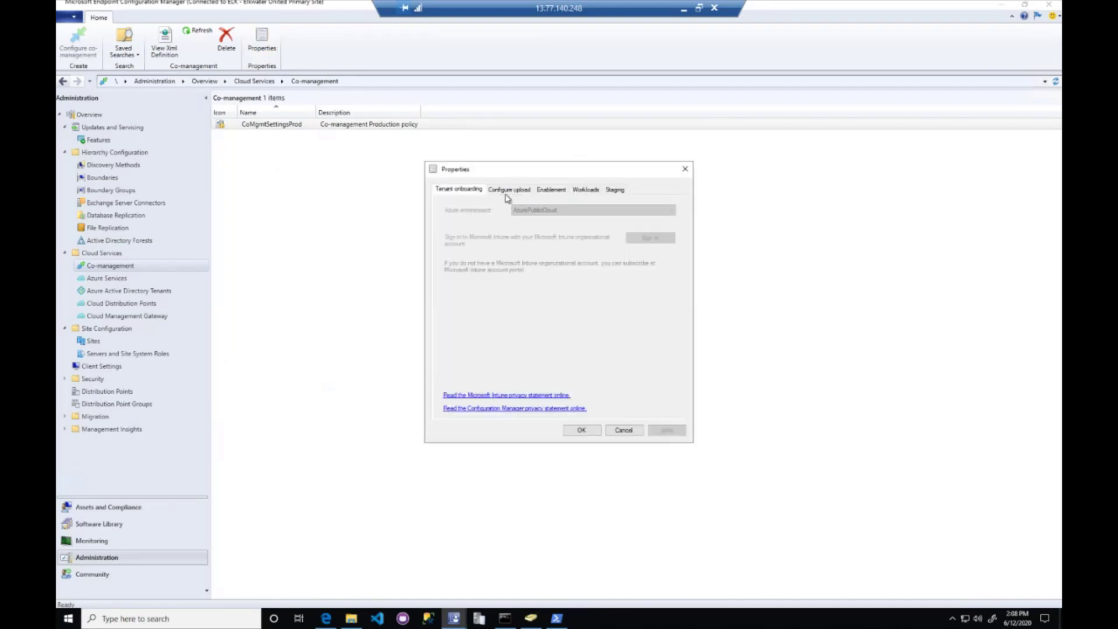
click(509, 190)
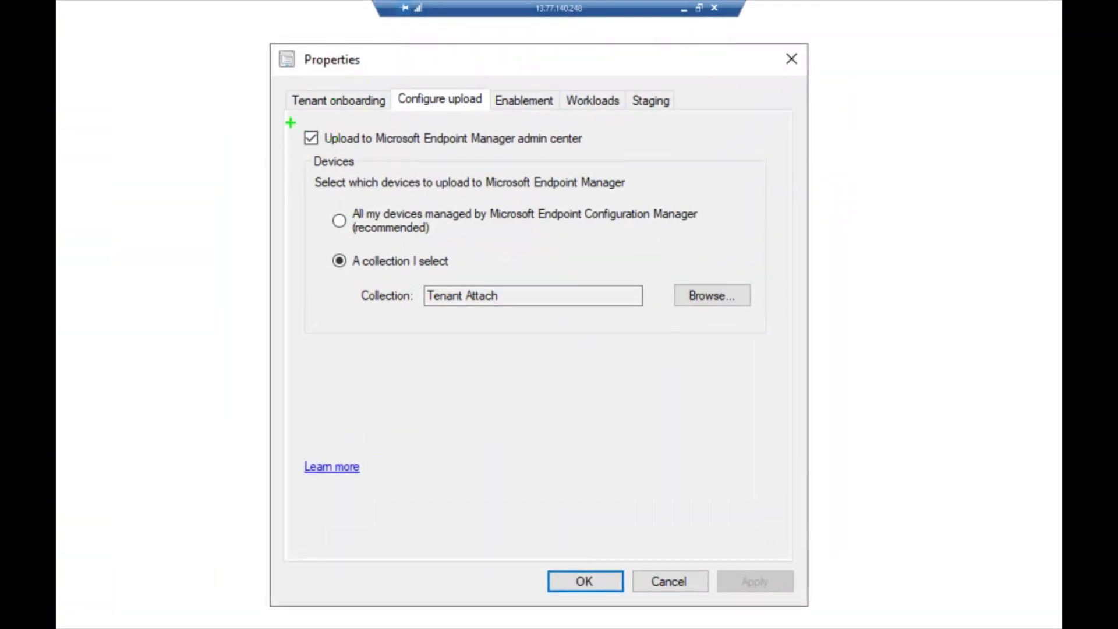
key(r)
mouse_move(291, 122)
mouse_down()
mouse_move(412, 152)
mouse_move(552, 151)
mouse_up()
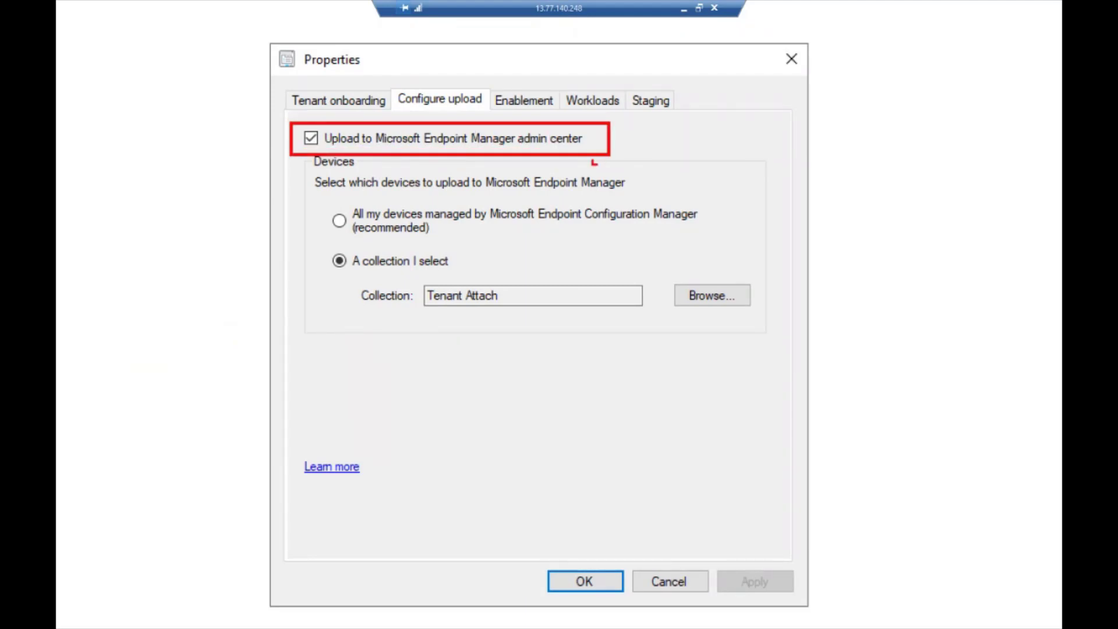
mouse_move(317, 249)
mouse_down()
mouse_move(592, 338)
mouse_move(772, 325)
mouse_up()
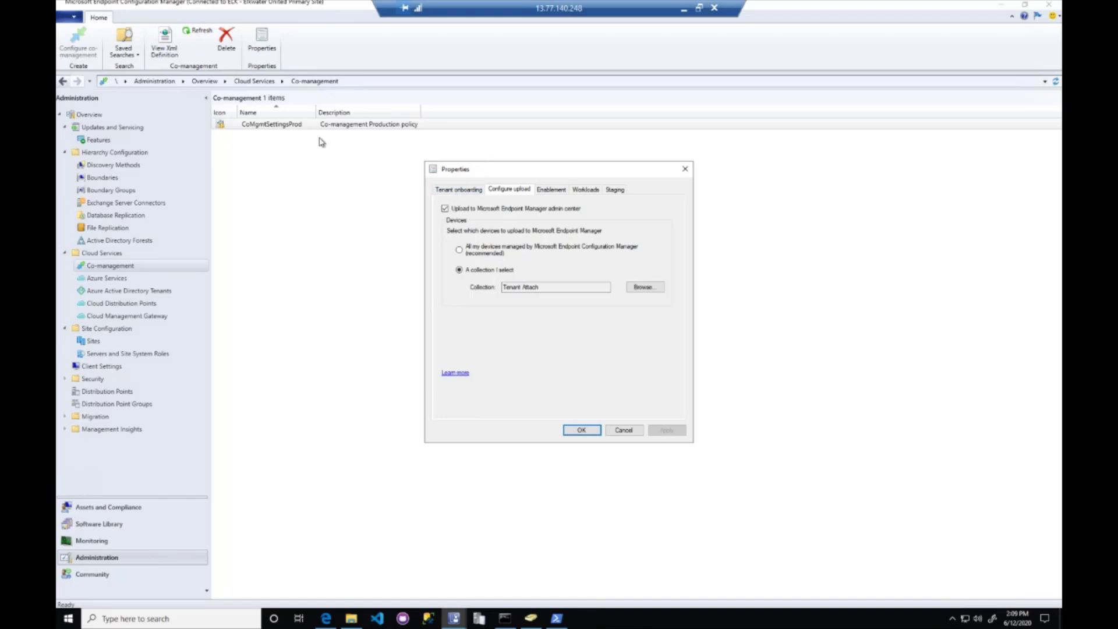
- Examine the tenant onboarding settings and the options for automatic enrollment in Intune in the co-management properties
click(279, 128)
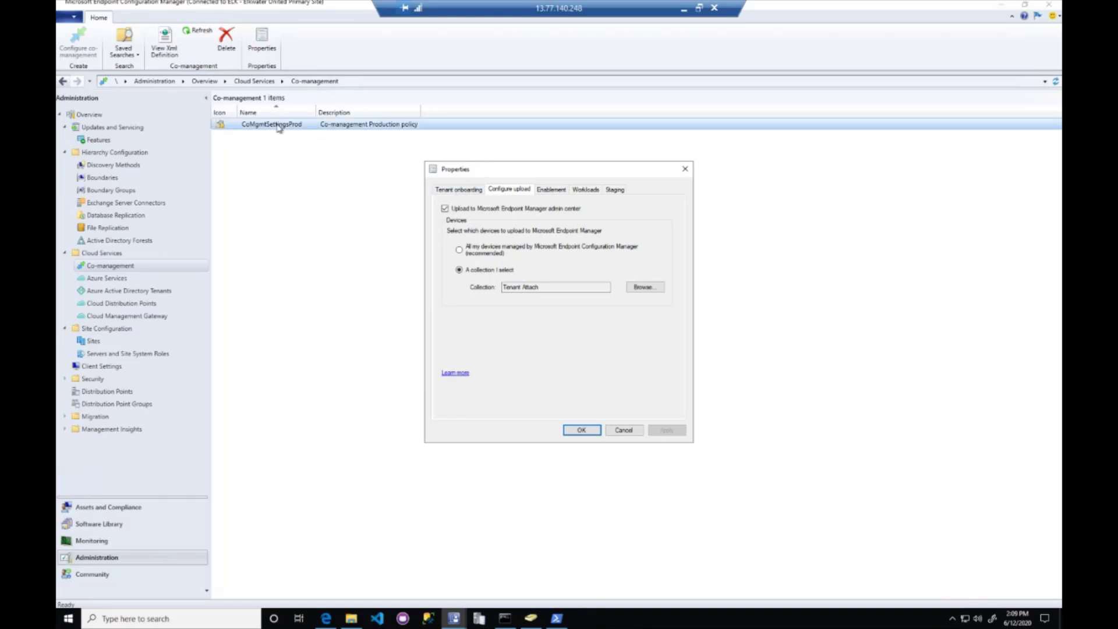
click(293, 146)
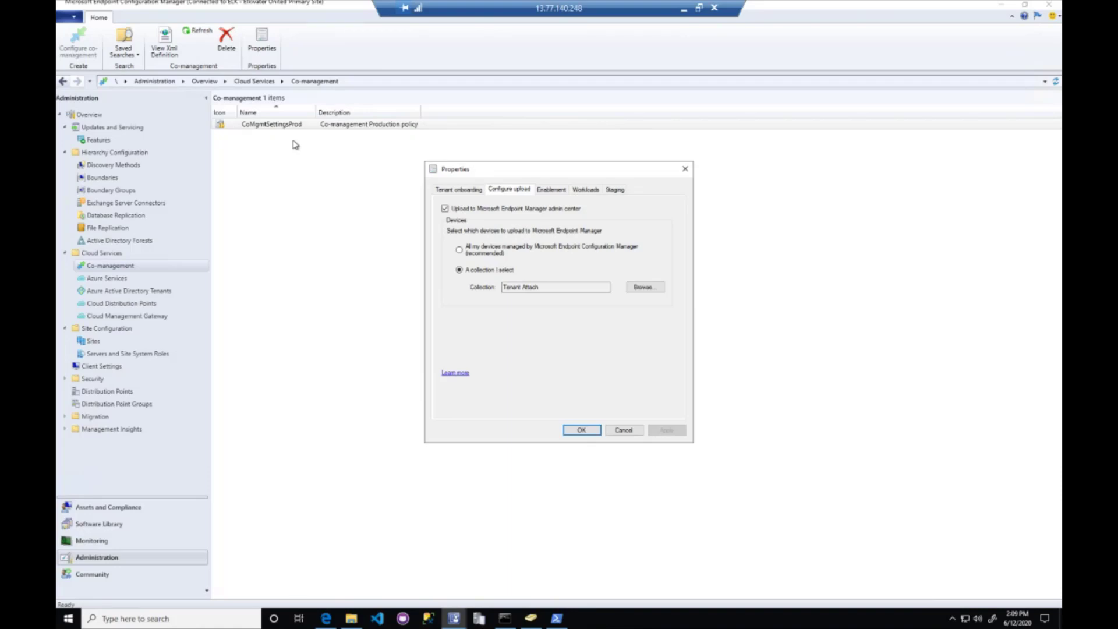
click(458, 194)
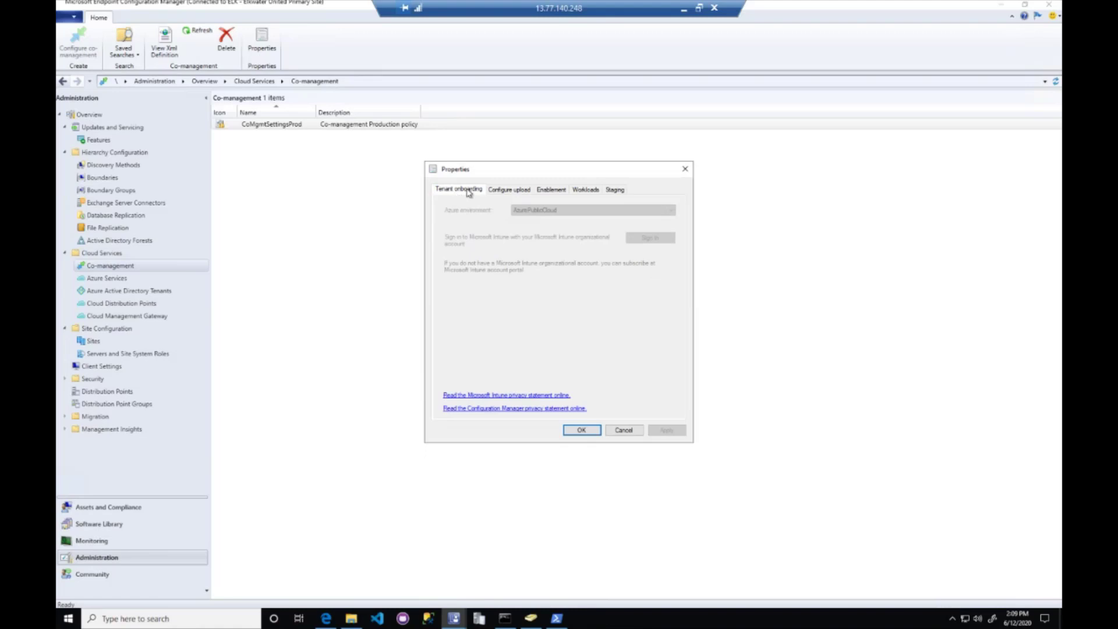
click(552, 190)
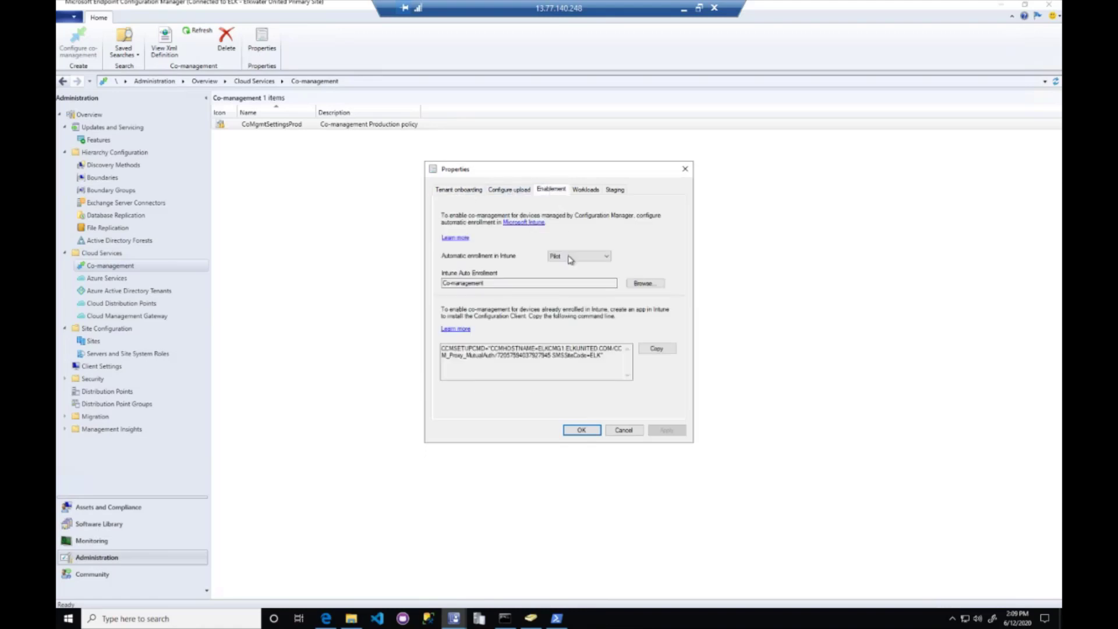
click(577, 257)
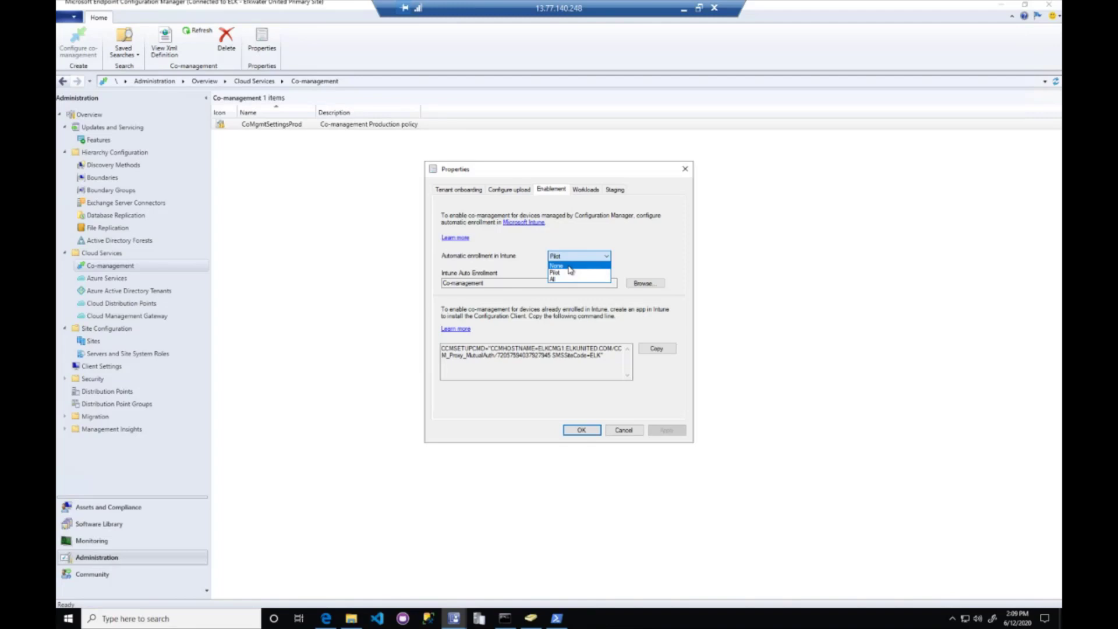
click(518, 196)
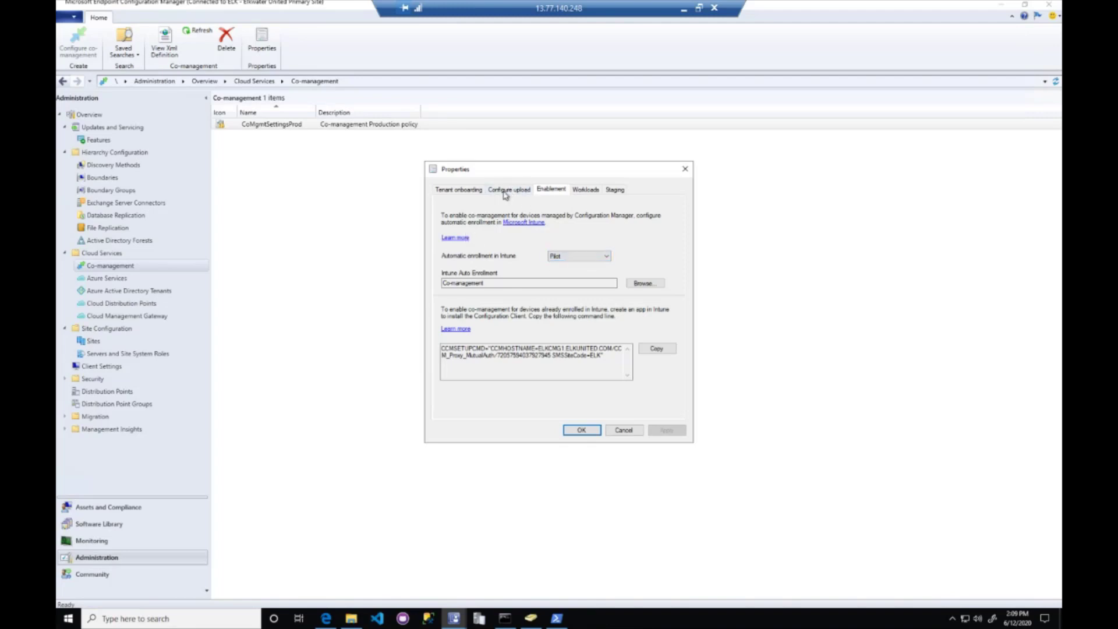
- Review the device upload settings, close the co-management properties without changes, and return to the ELKWIN1 overview in the admin center
click(507, 191)
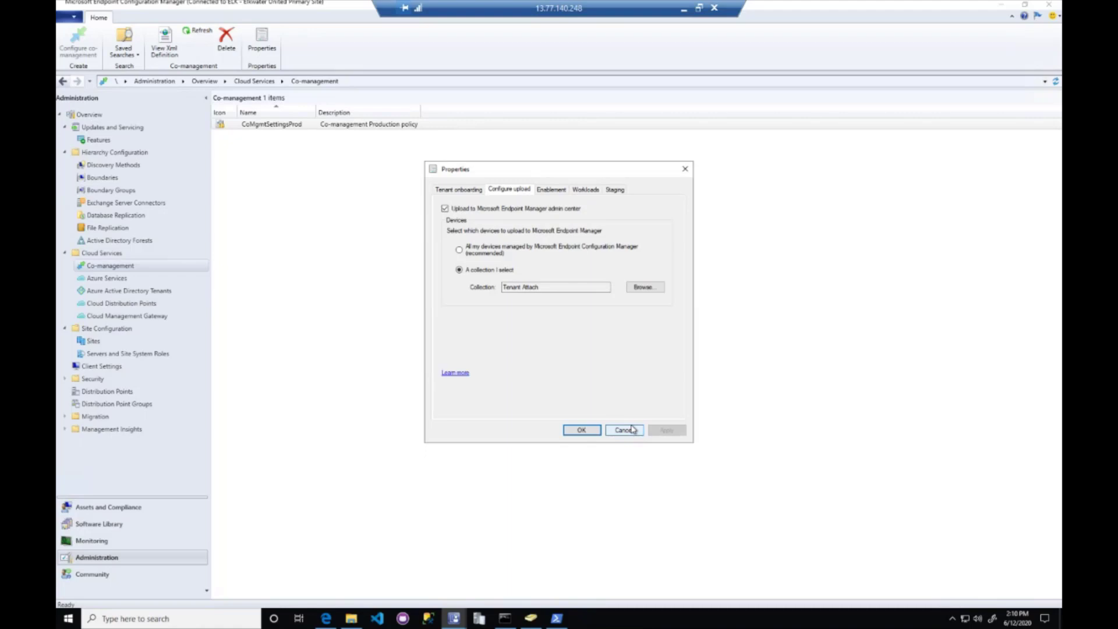
drag(633, 430, 632, 392)
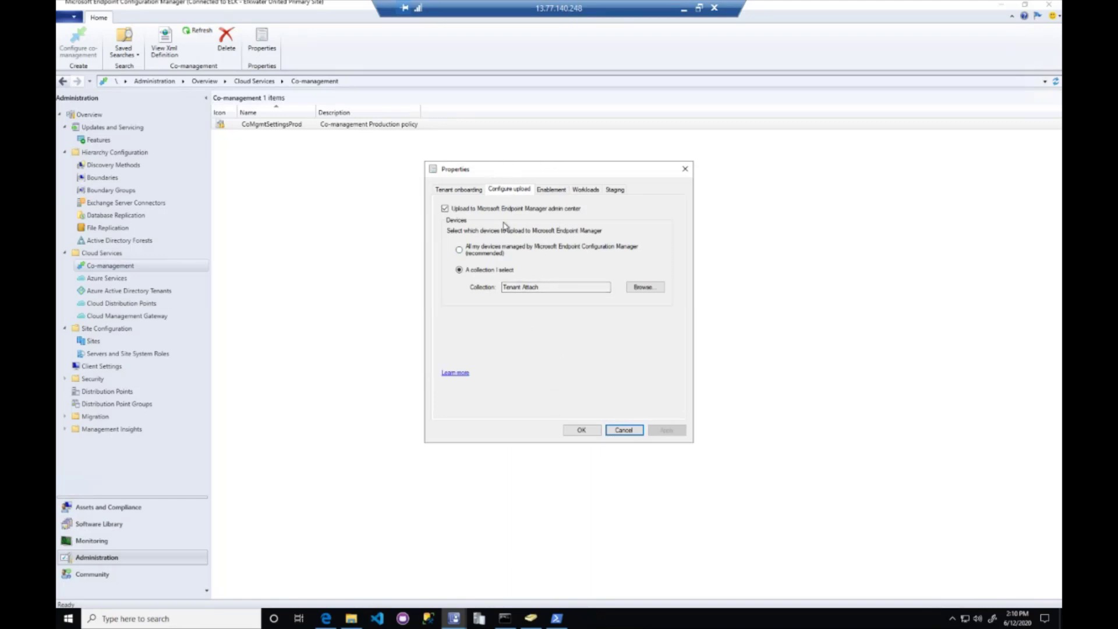
click(637, 427)
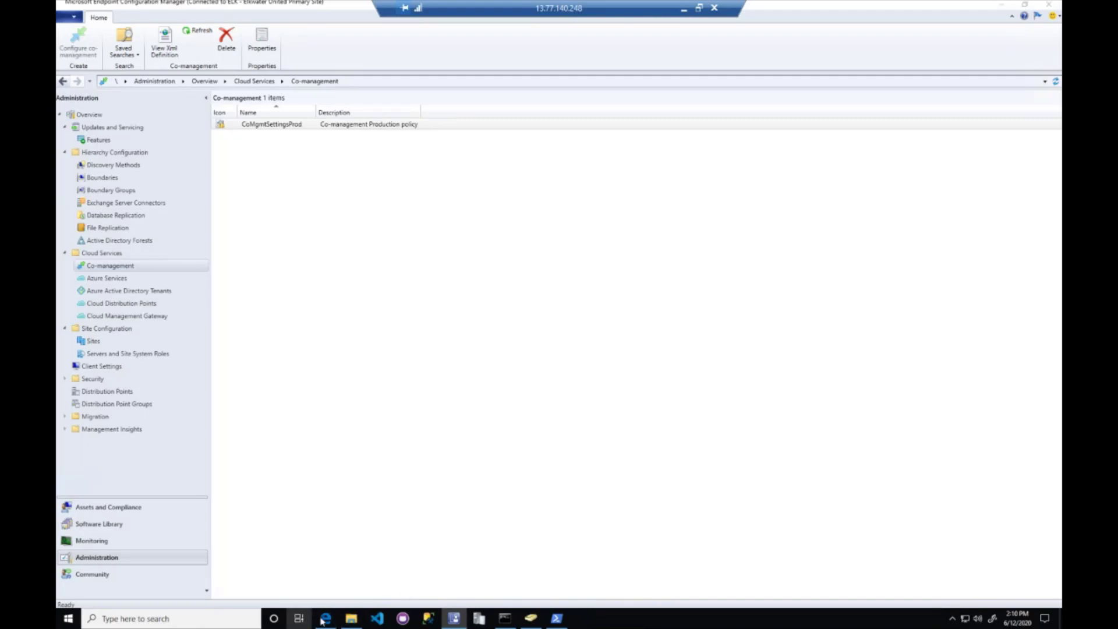
key(alt+Tab)
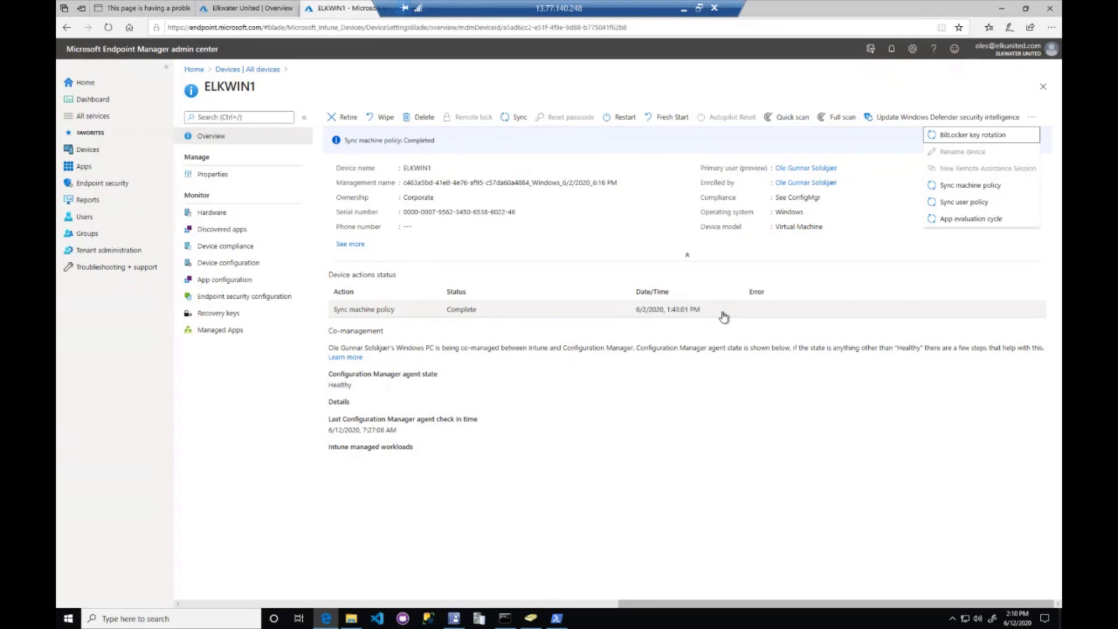
click(624, 512)
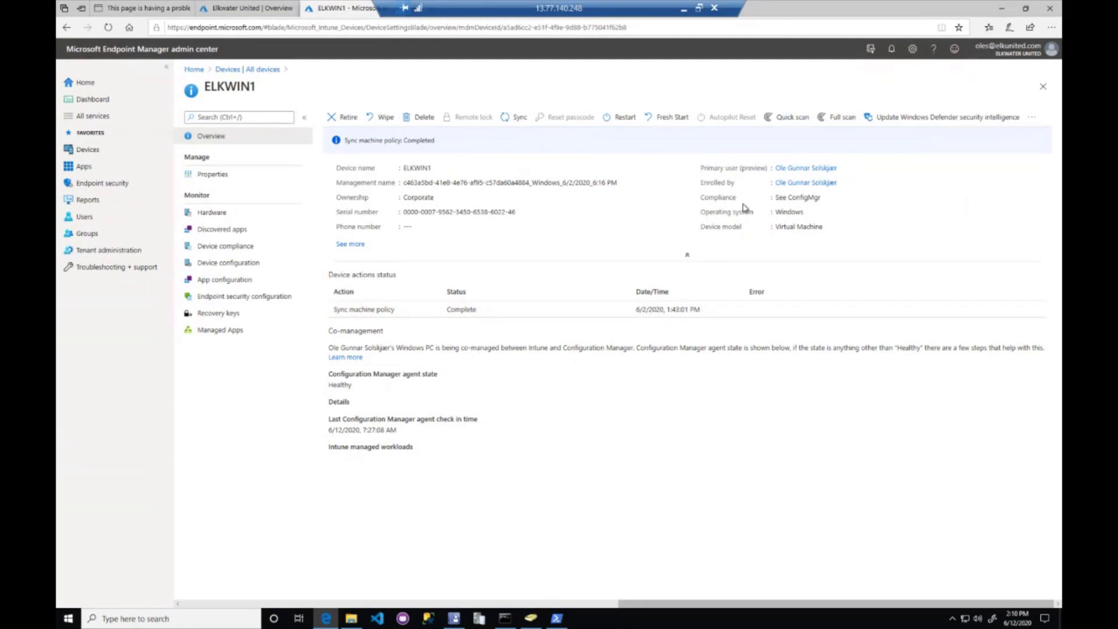
- Minimize the current remote session, switch to the supernatural1 remote desktop session and unlock it by entering the security device PIN
click(684, 9)
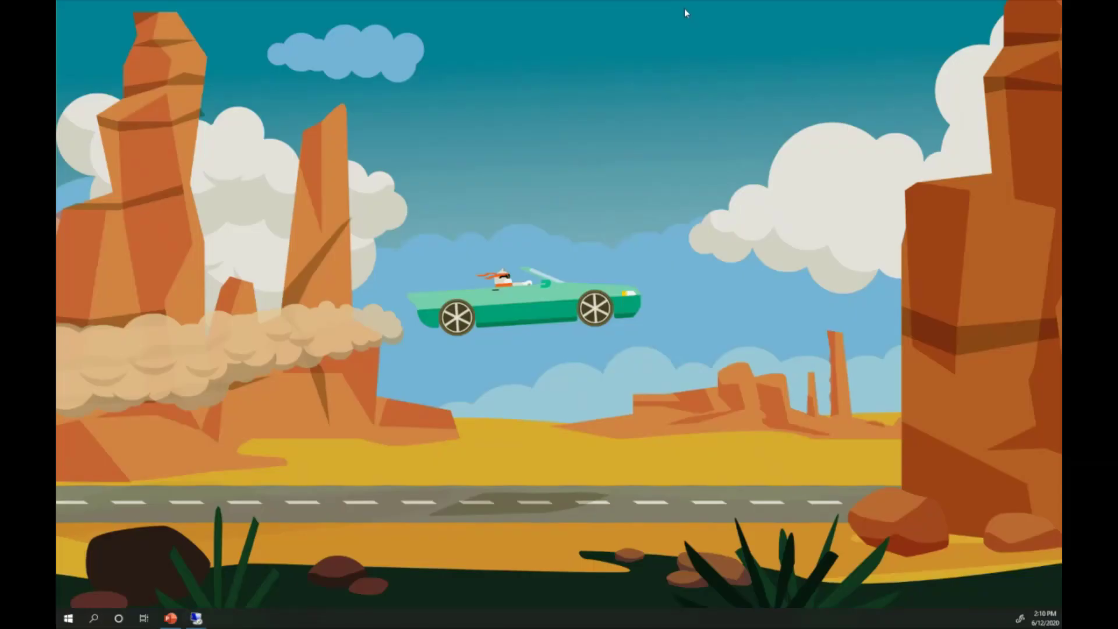
mouse_move(198, 619)
click(230, 581)
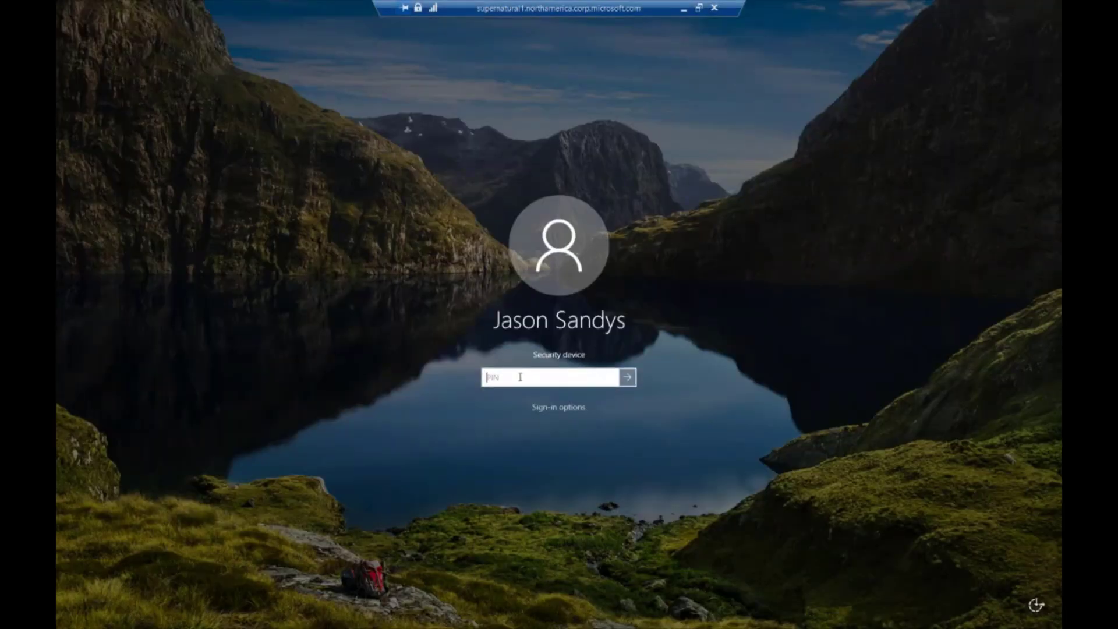
text(••••••••)
key(Return)
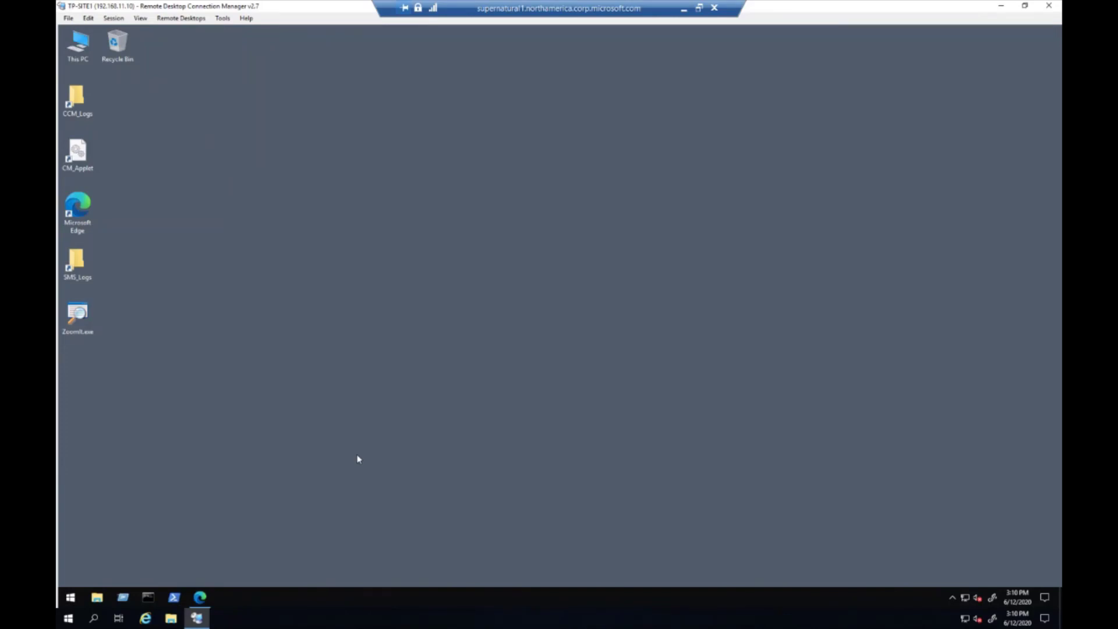
- Start the Configuration Manager console on TP-SITE1 and show the list of devices under Assets and Compliance
click(71, 599)
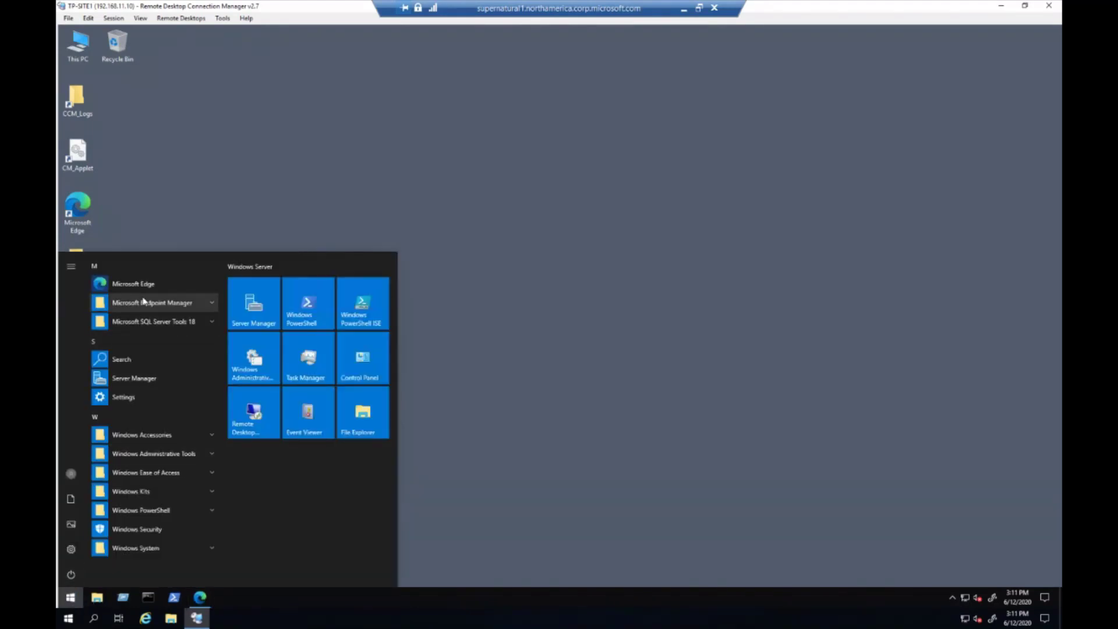
click(144, 301)
click(155, 322)
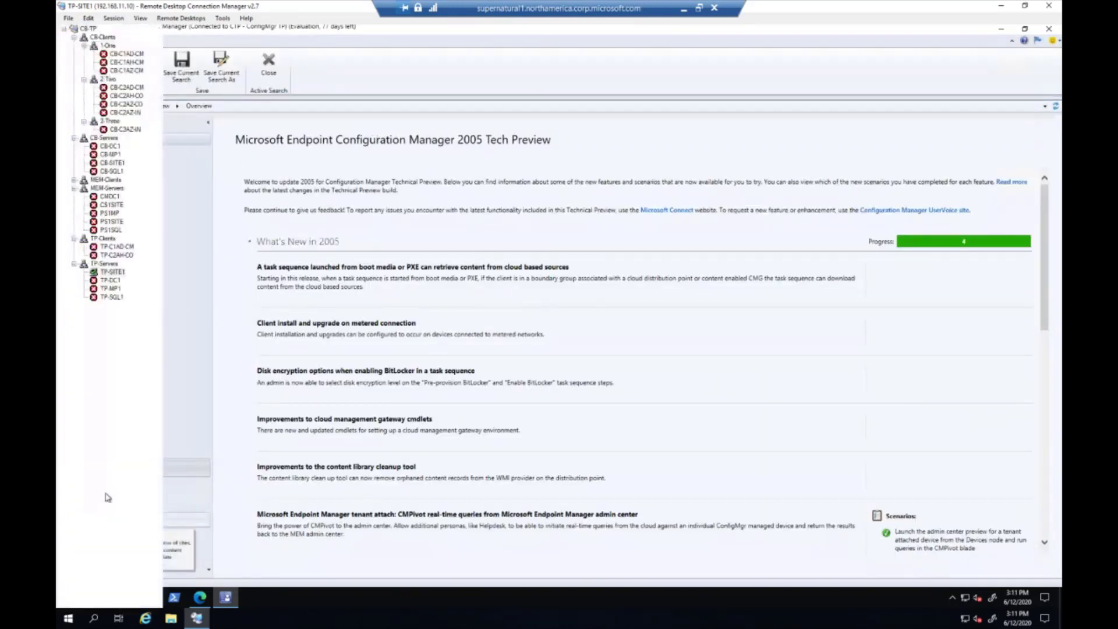
click(148, 486)
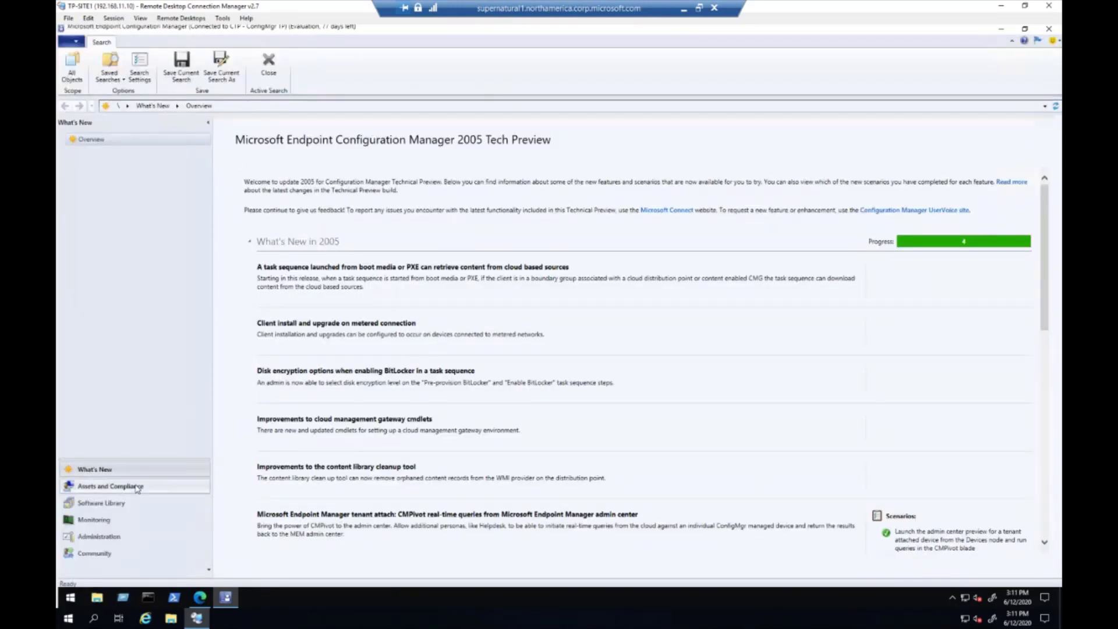
click(98, 169)
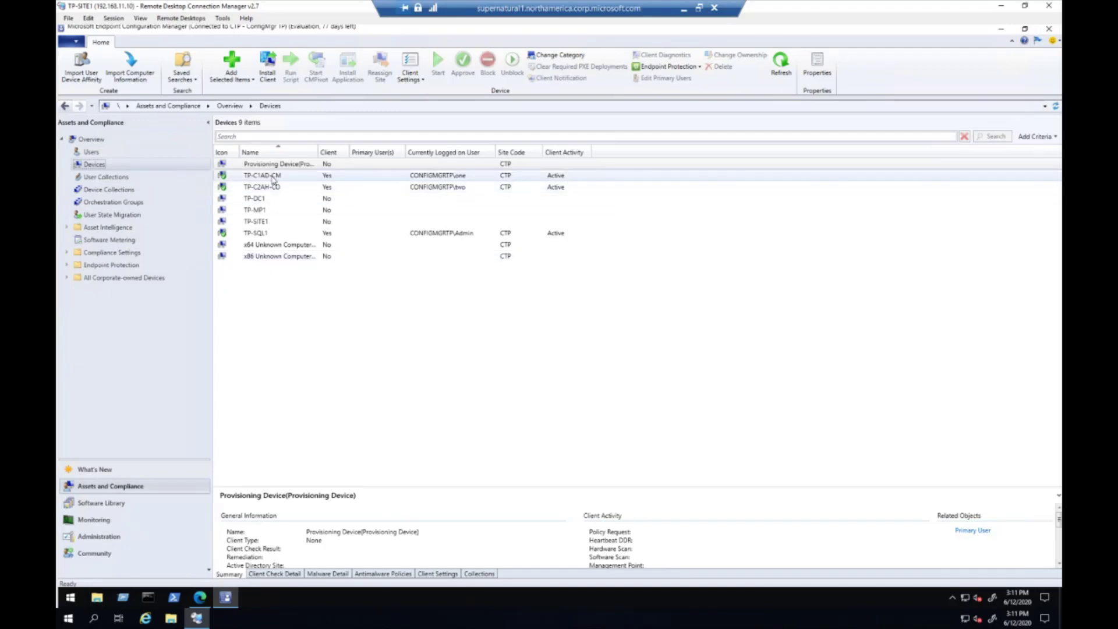
- Launch the Admin Center Preview for the device TP-C1AD-CM
click(273, 177)
right_click(273, 178)
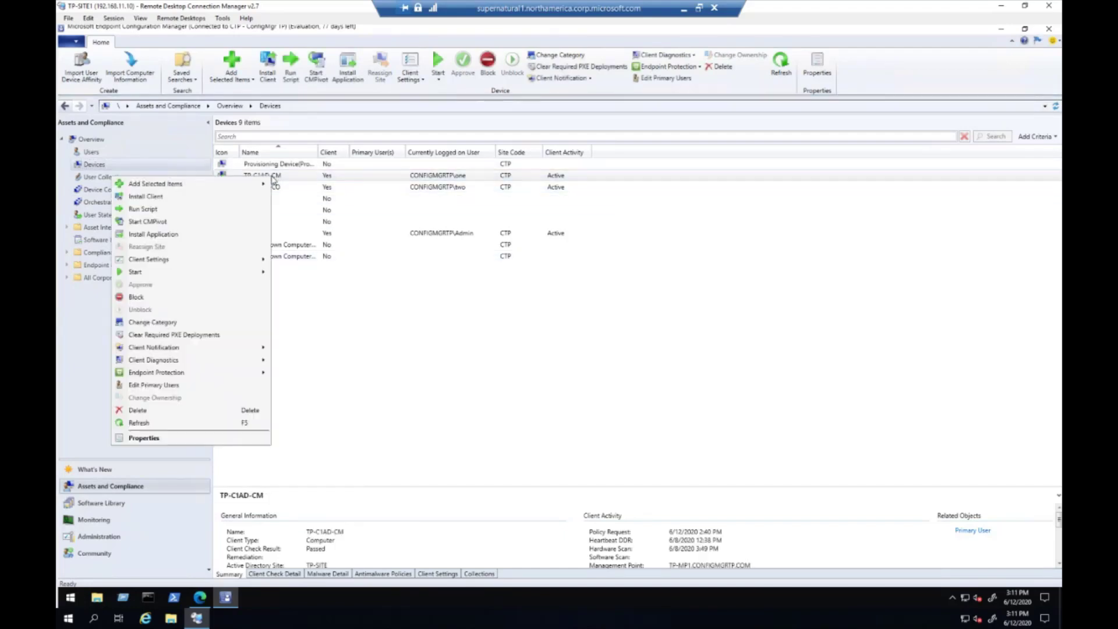
mouse_move(161, 274)
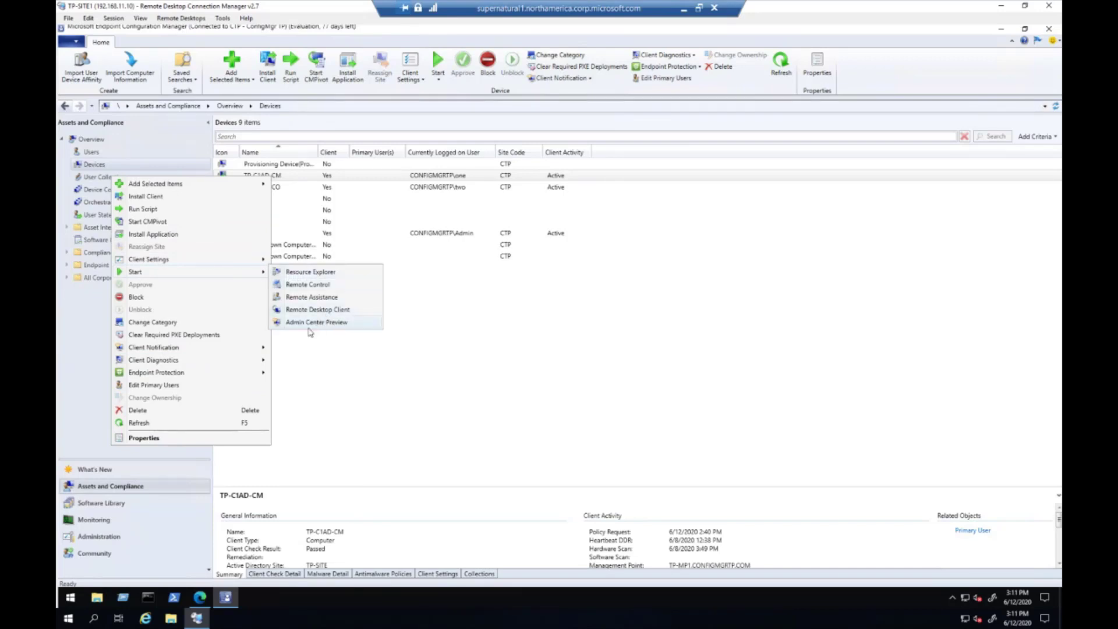
click(310, 326)
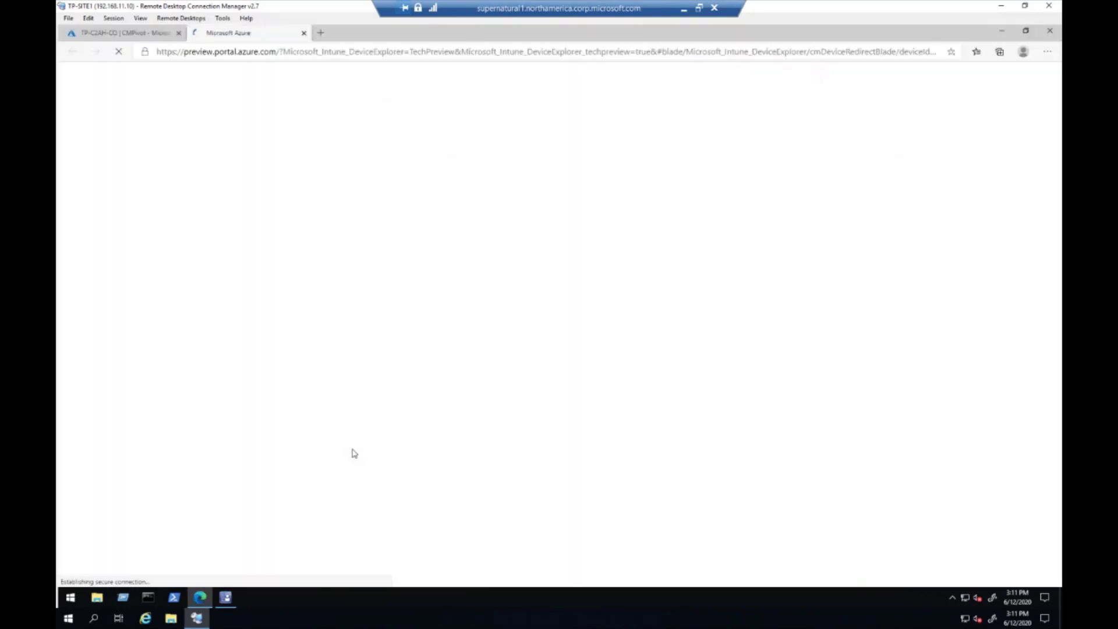
- Return to the Configuration Manager console and examine the Admin Center Preview option among the start actions of TP-C1AD-CM
click(225, 597)
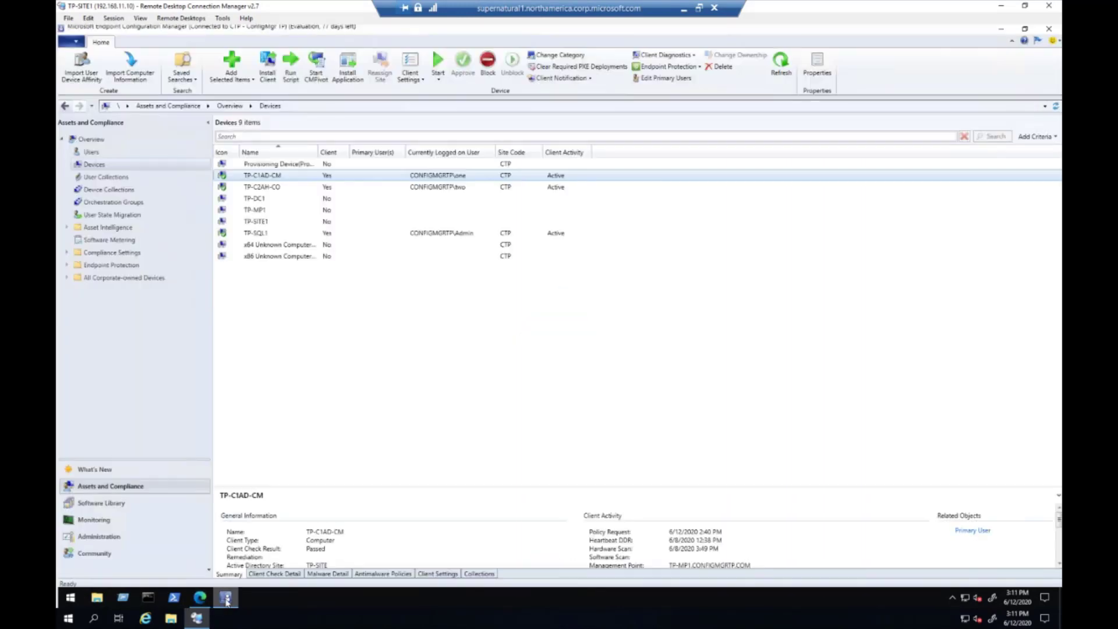
right_click(268, 175)
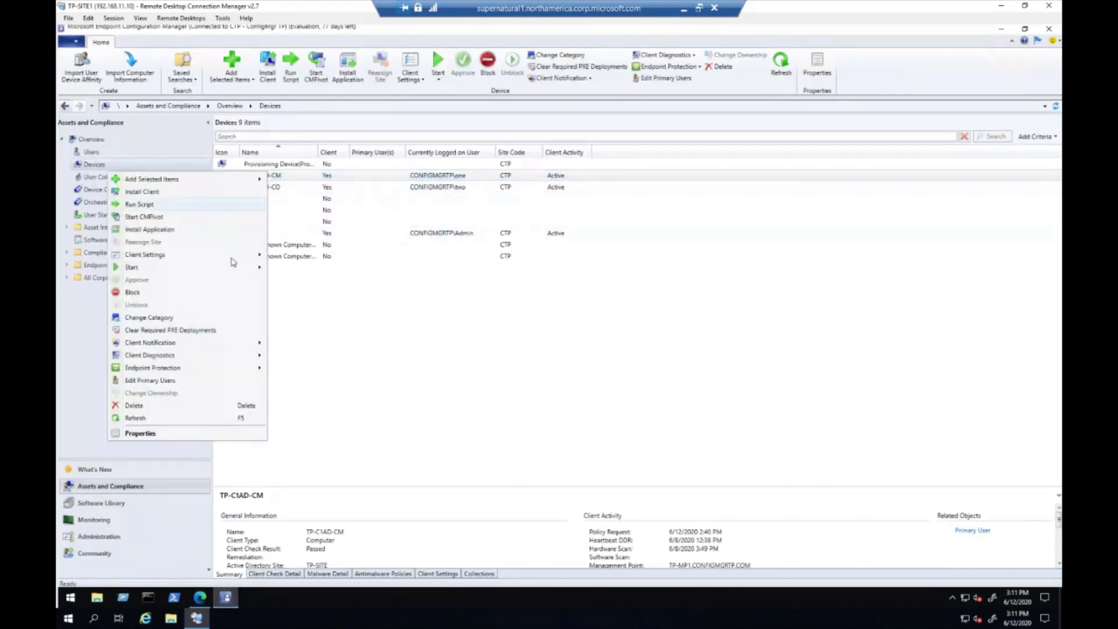
mouse_move(231, 269)
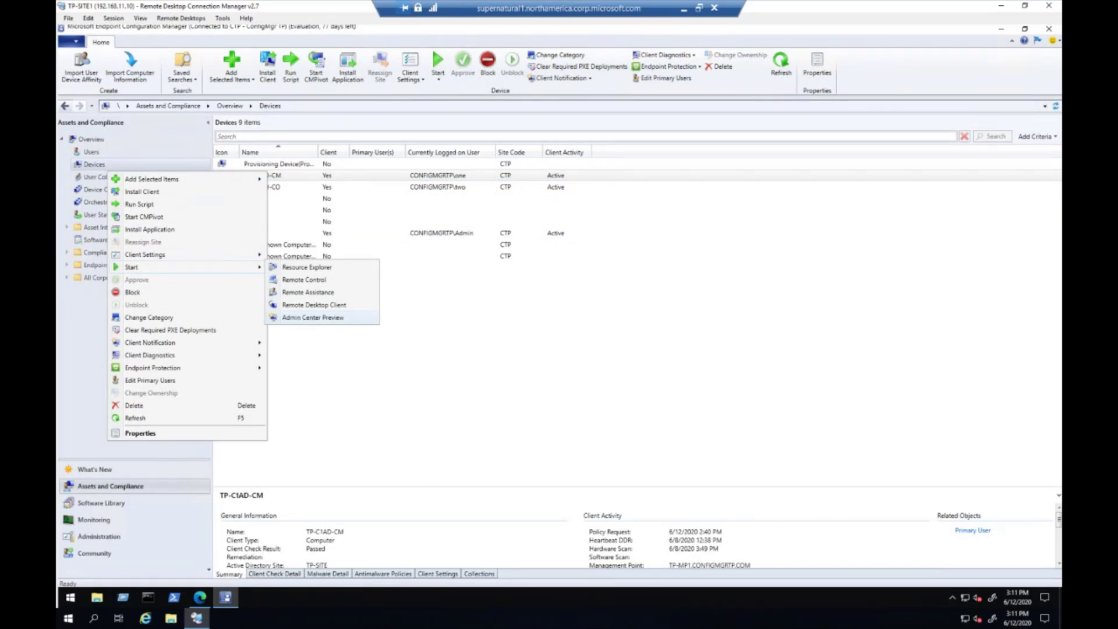
key(super+plus)
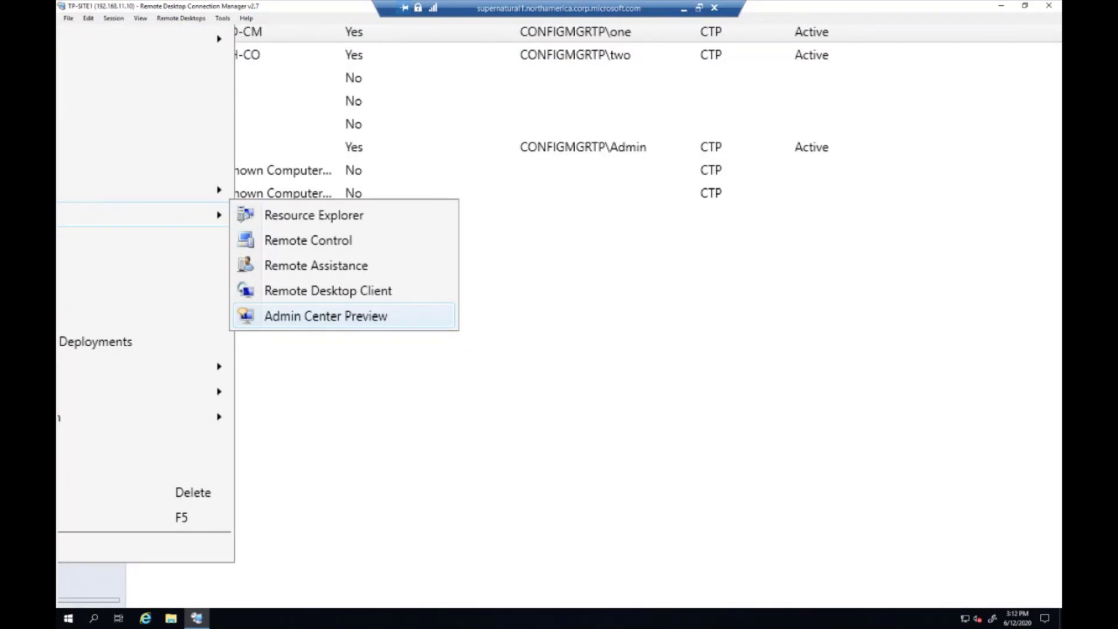
click(305, 319)
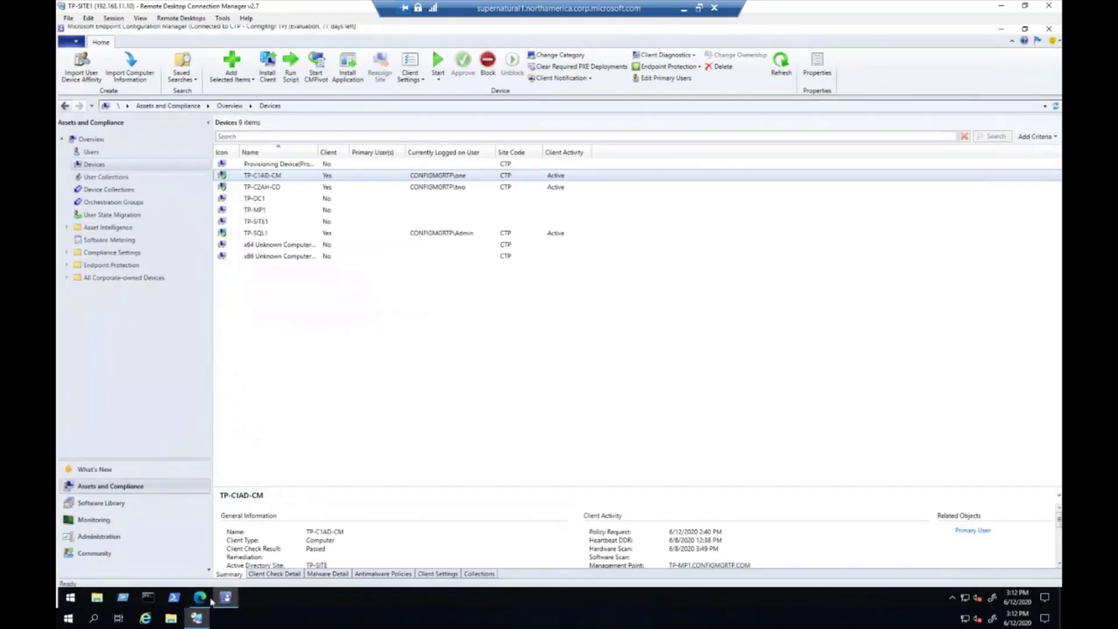
- Switch to the browser and examine the boundary groups and properties in the client details of TP-C1AD-CM
click(210, 600)
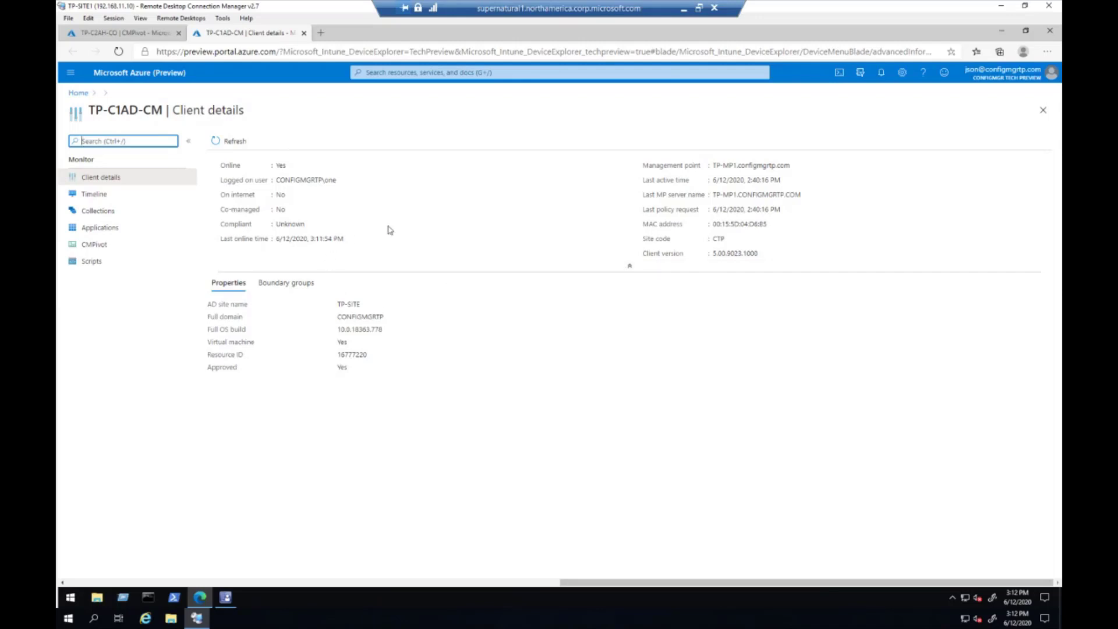
click(302, 283)
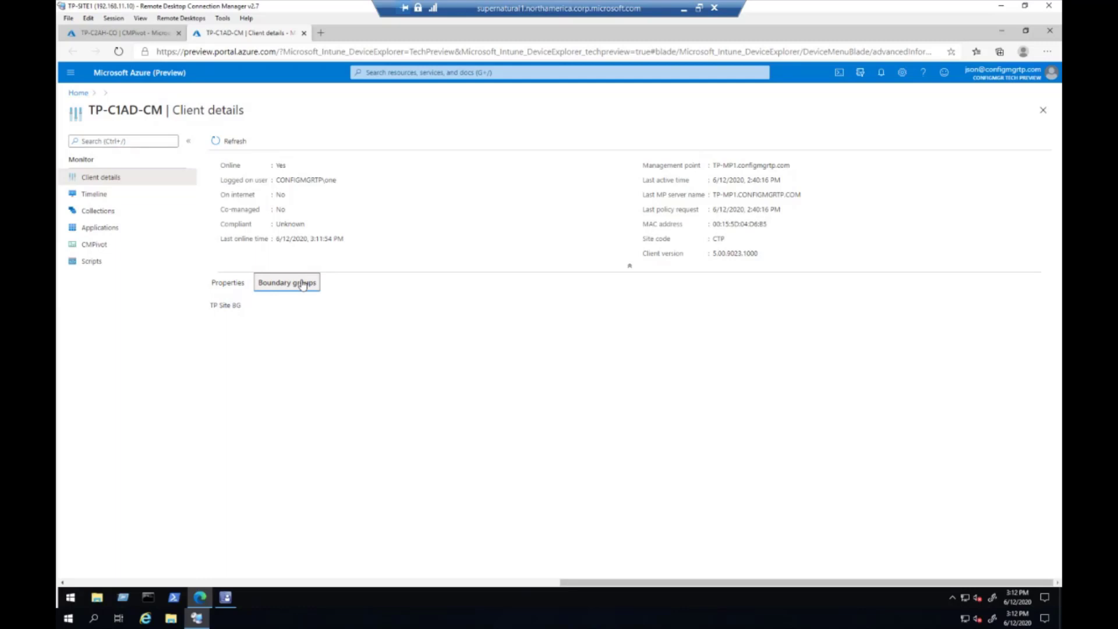
click(227, 286)
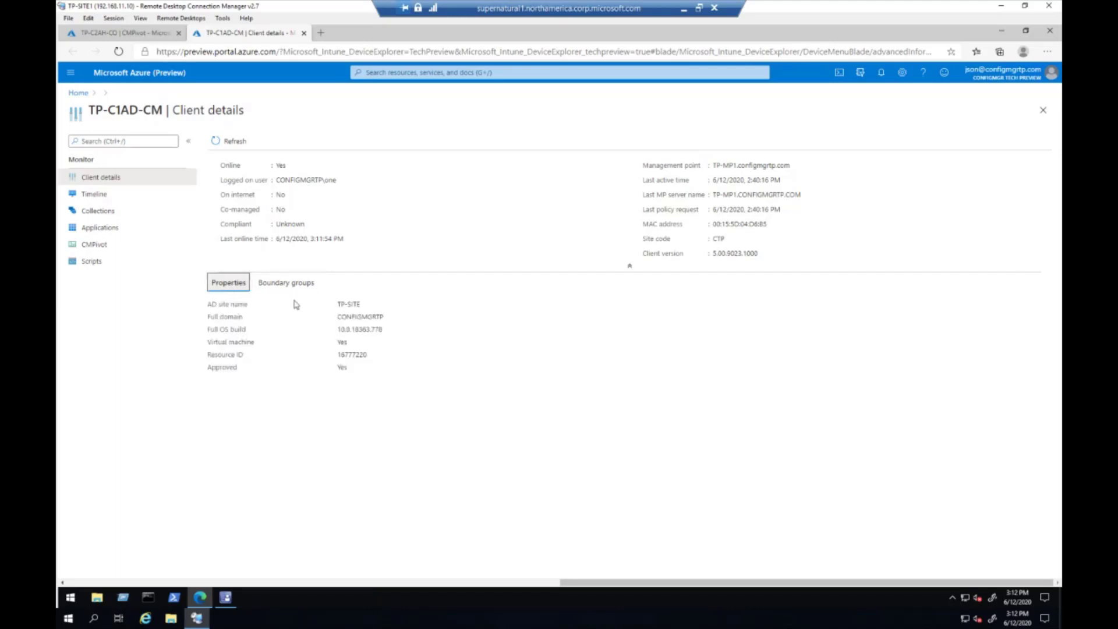
- Open the timeline of TP-C1AD-CM and take a magnified look at the providers and events of its records
click(93, 197)
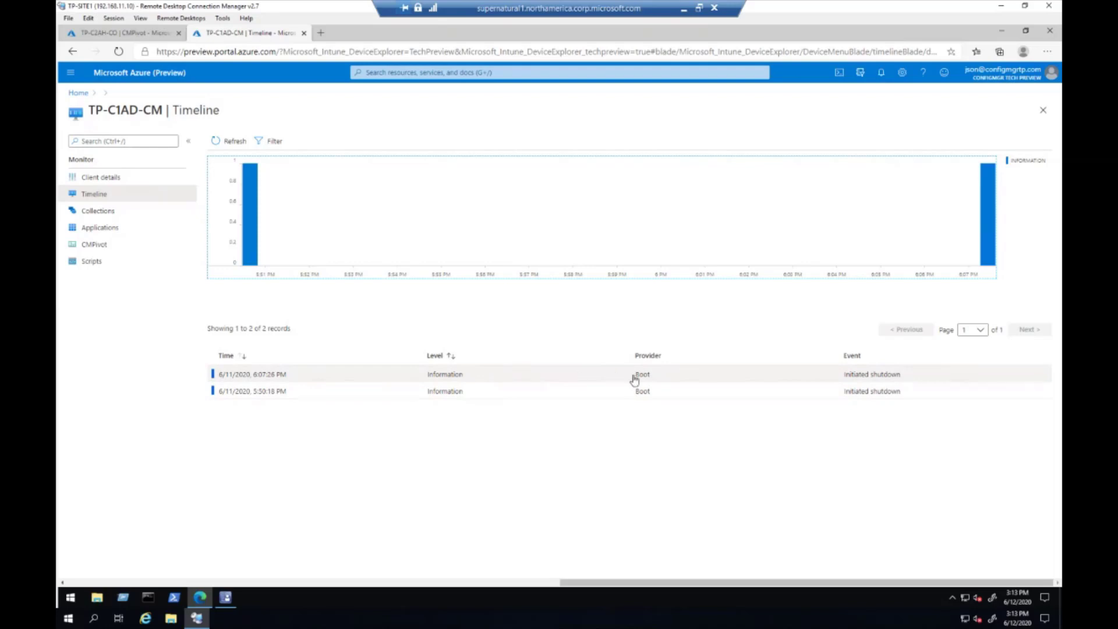
key(super+plus)
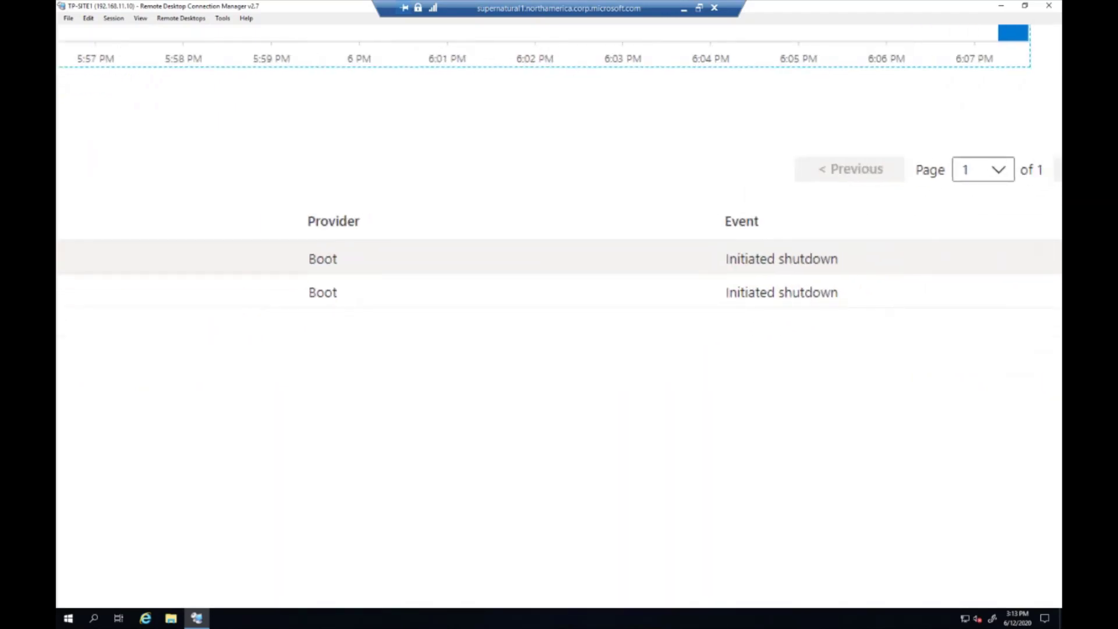
key(super+Escape)
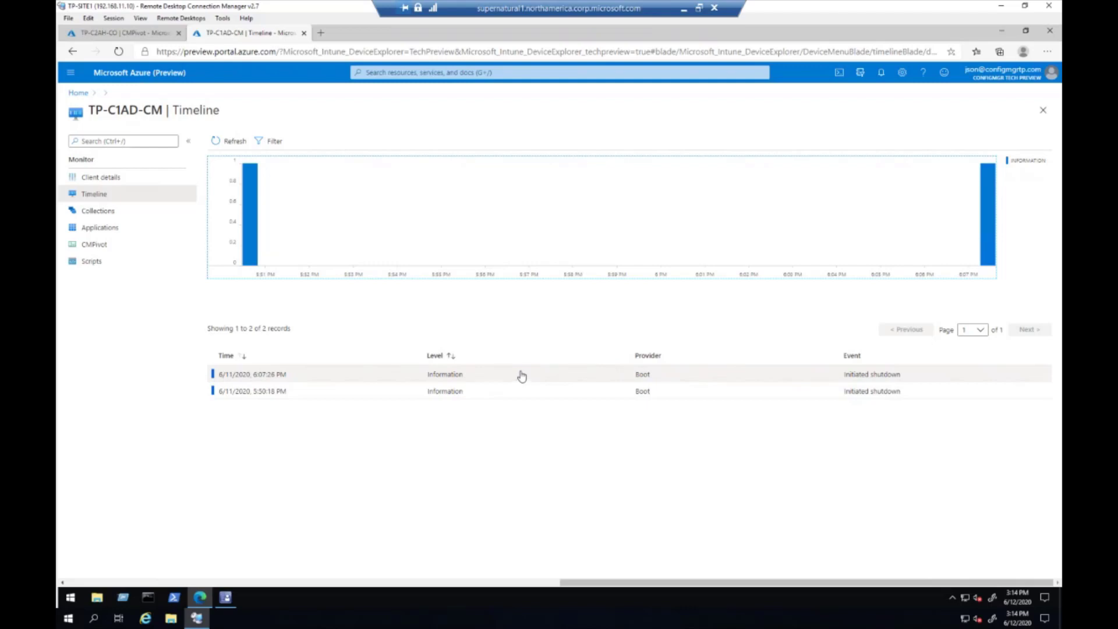
- Examine the collections and applications of TP-C1AD-CM, including the installation options of DummyApp_07
click(118, 215)
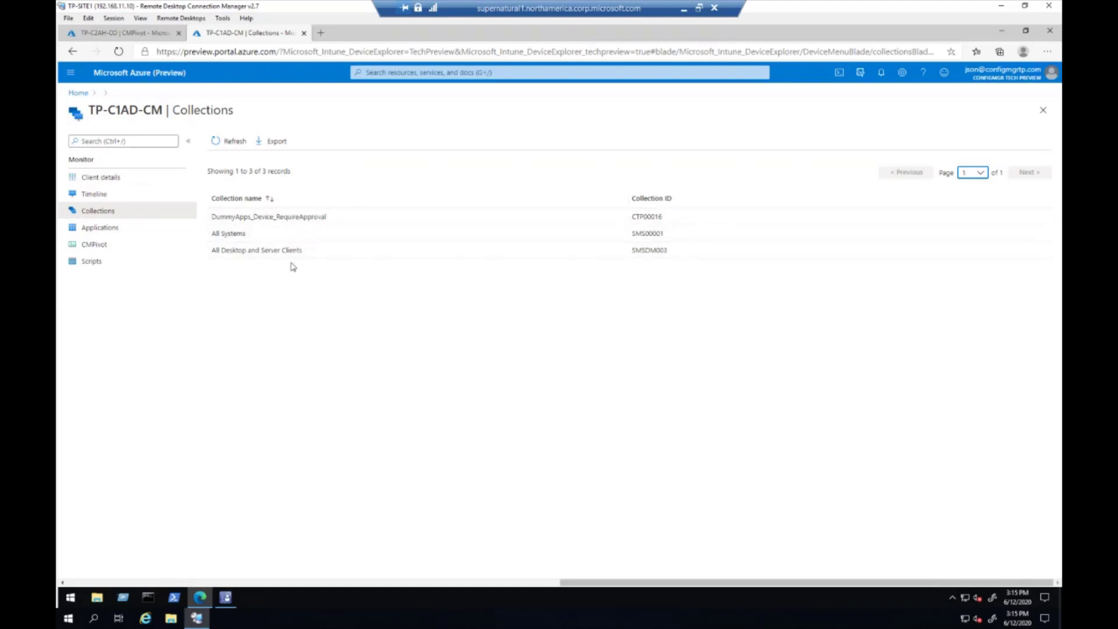
click(110, 227)
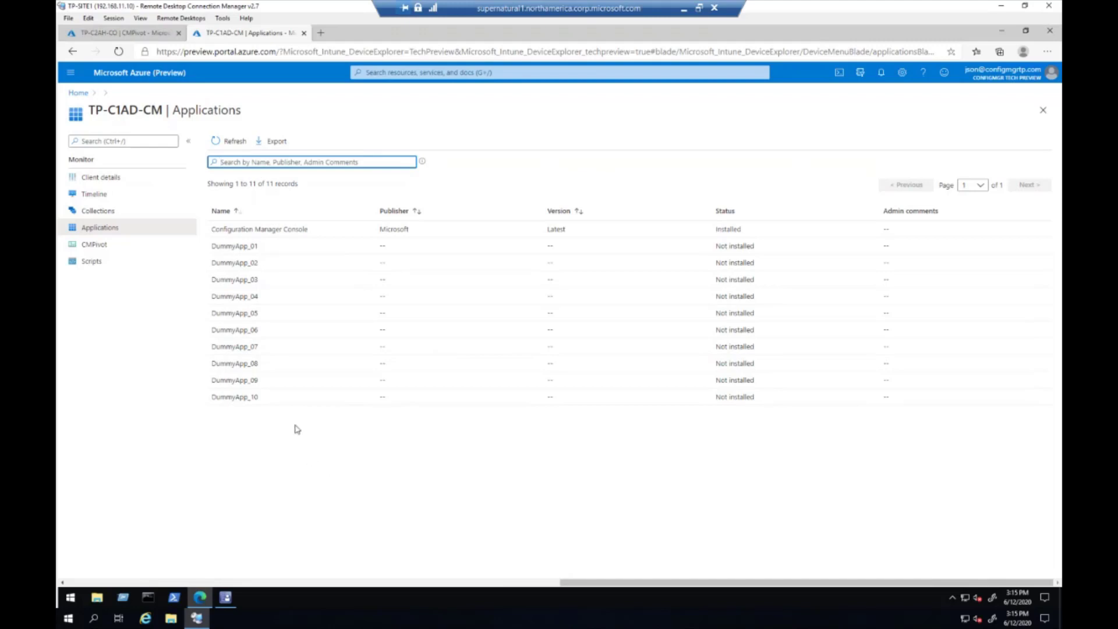
click(247, 348)
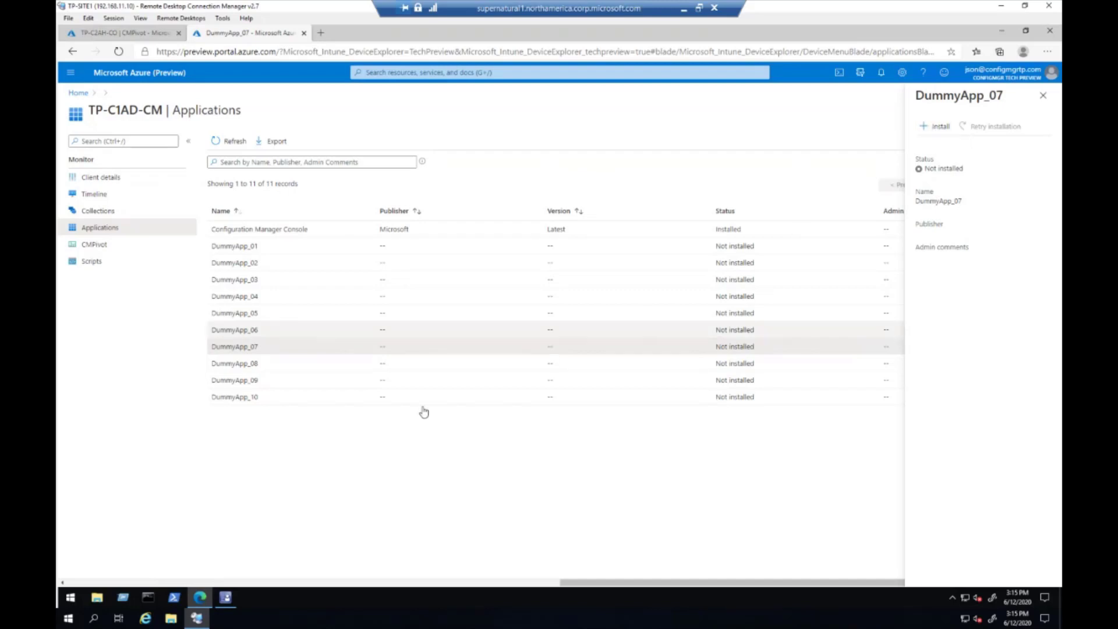
click(247, 369)
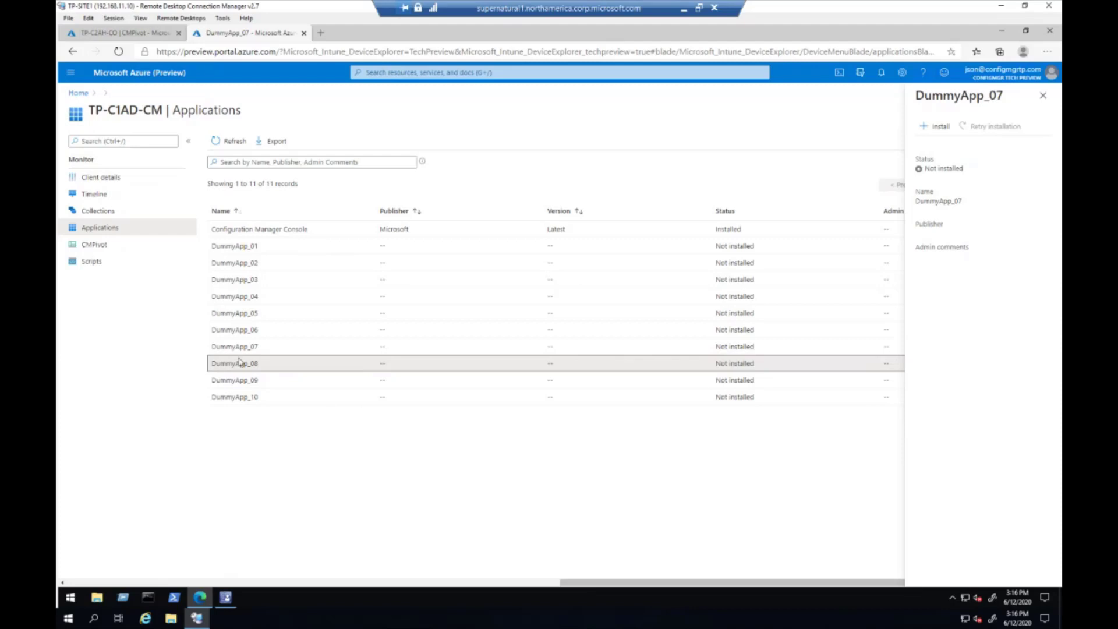
- Run the Query Device Architecture script on TP-C1AD-CM, dismiss the notification and check the script output
click(115, 261)
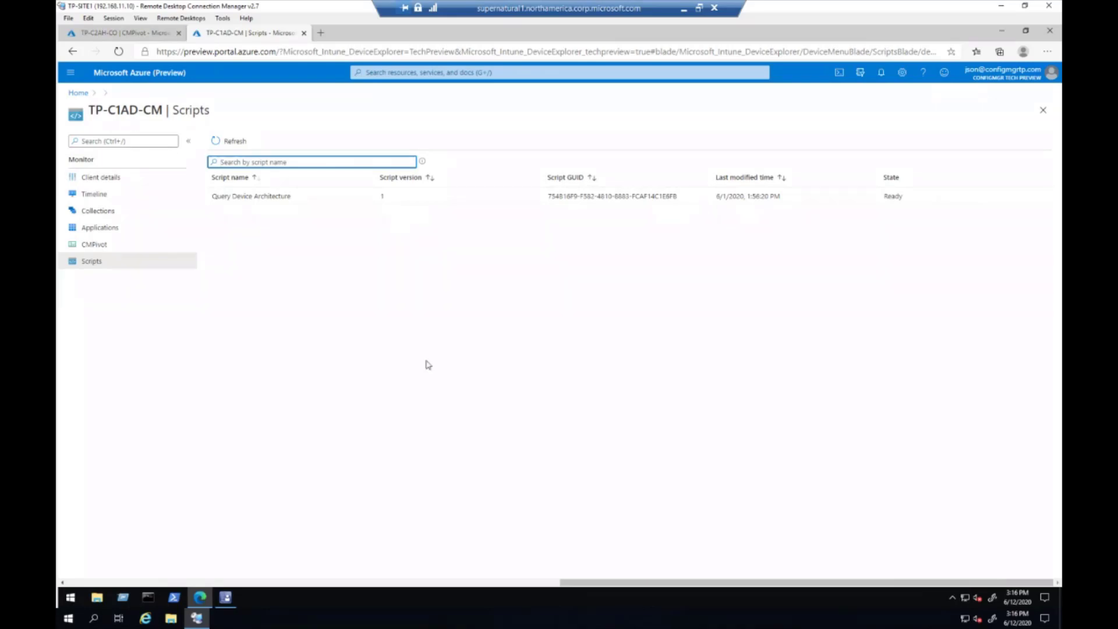
click(329, 202)
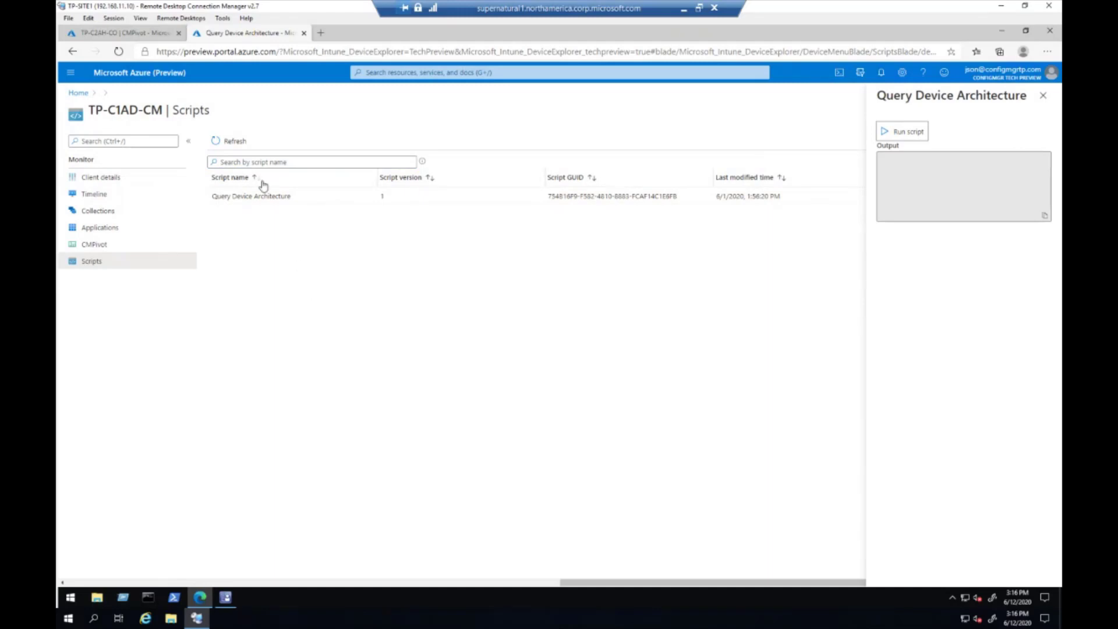
click(878, 130)
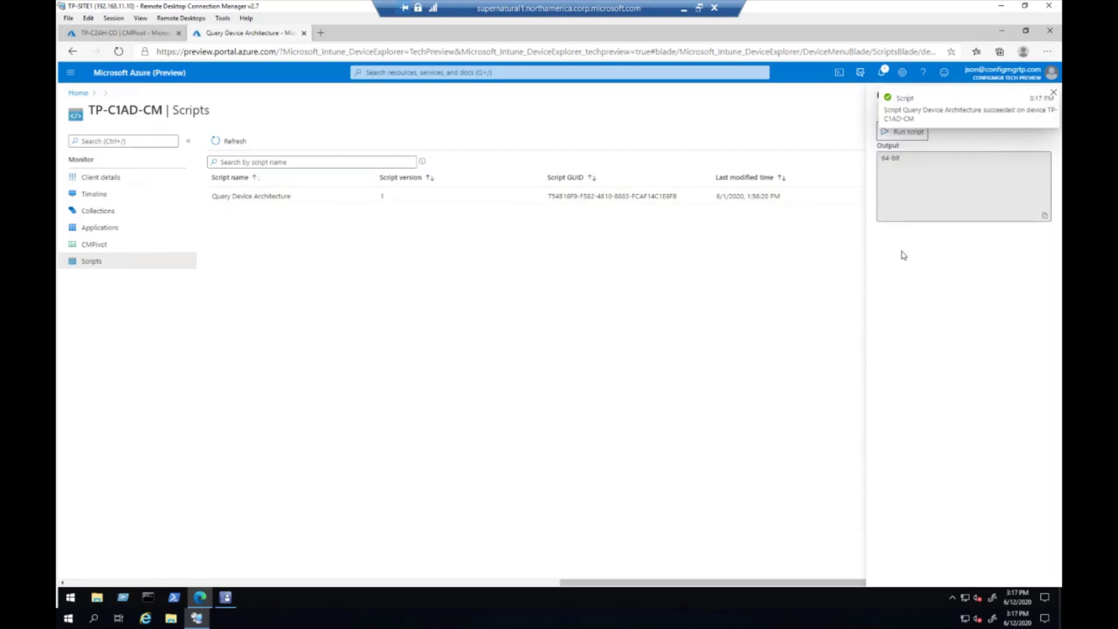
click(1056, 93)
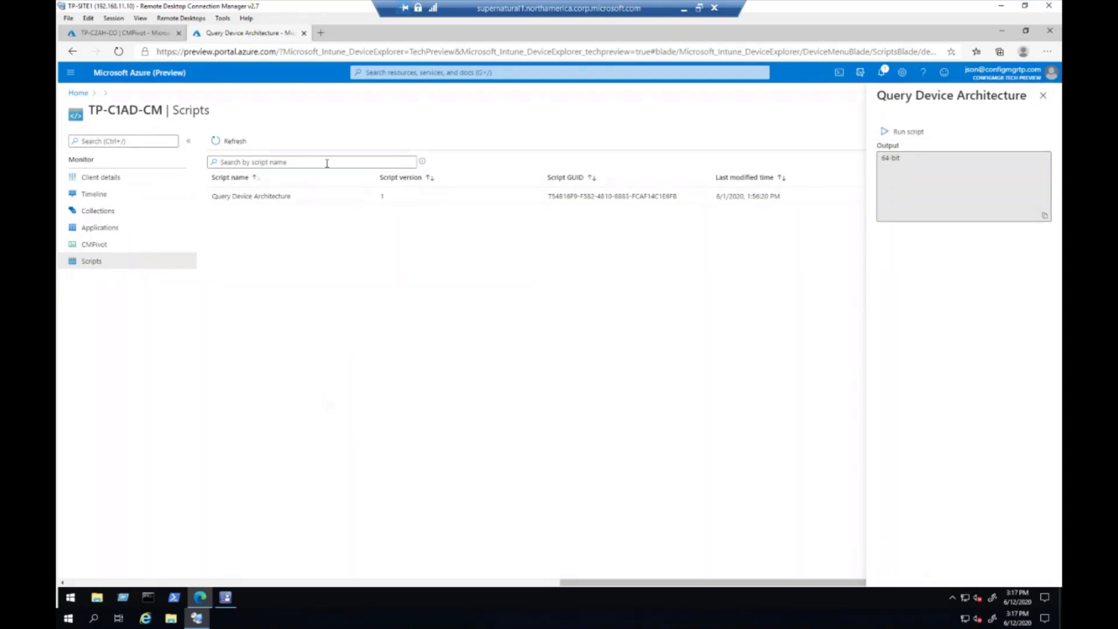
click(901, 166)
- Open CMPivot for TP-C1AD-CM, replace the placeholder text with the query operatingsystem and run it
click(89, 245)
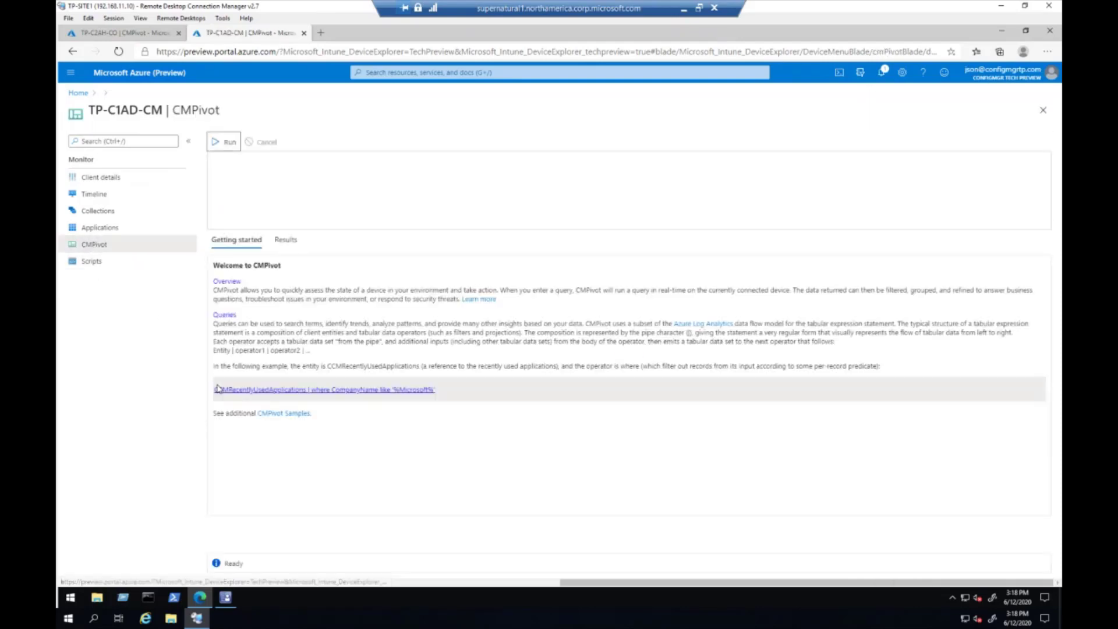
click(318, 158)
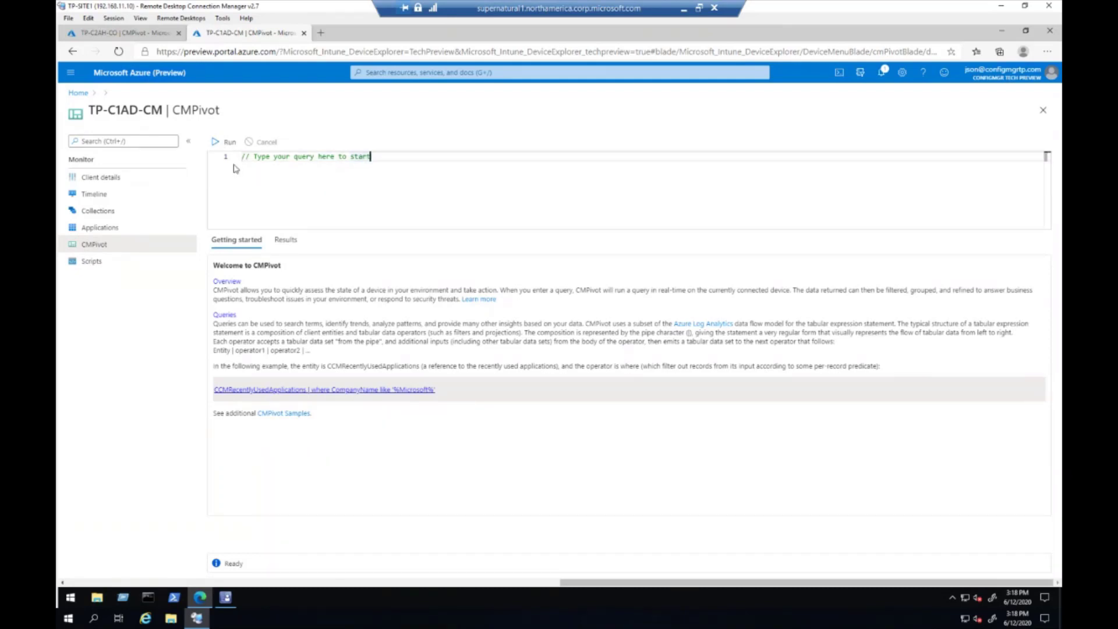
key(ctrl+a)
text(ope)
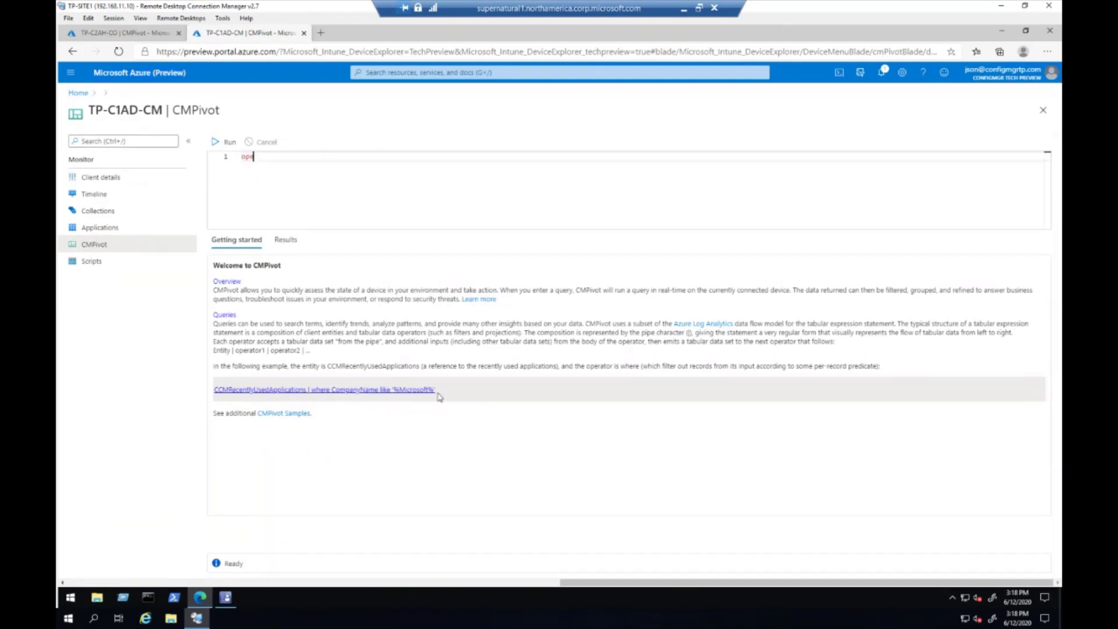
text(ratingsystem)
click(224, 144)
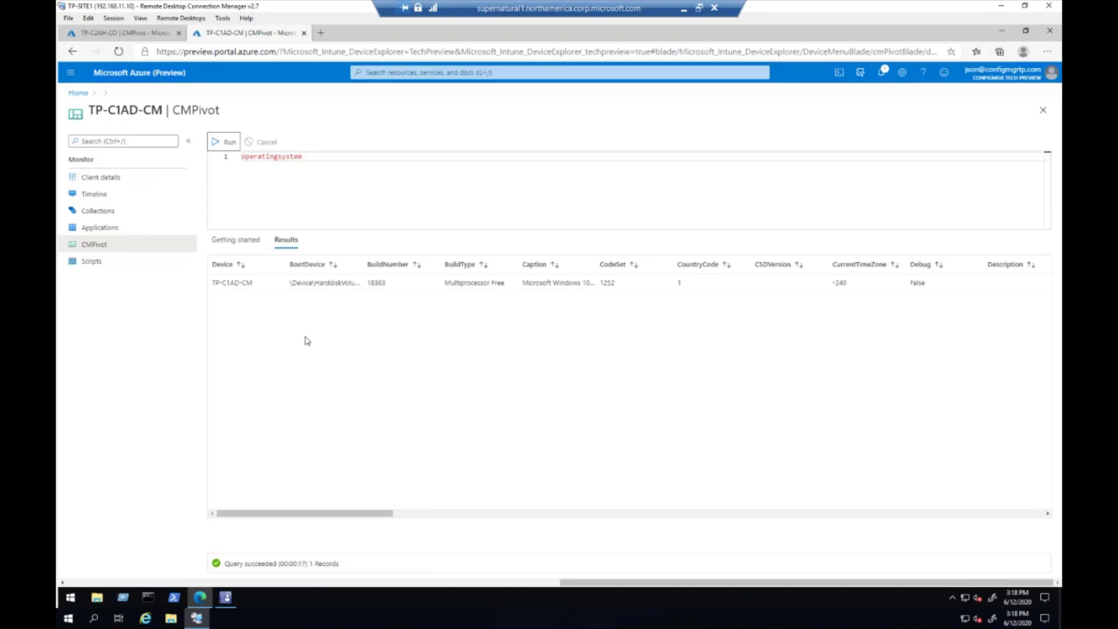
- Examine the returned TP-C1AD-CM record and its columns in the operatingsystem query results
click(336, 282)
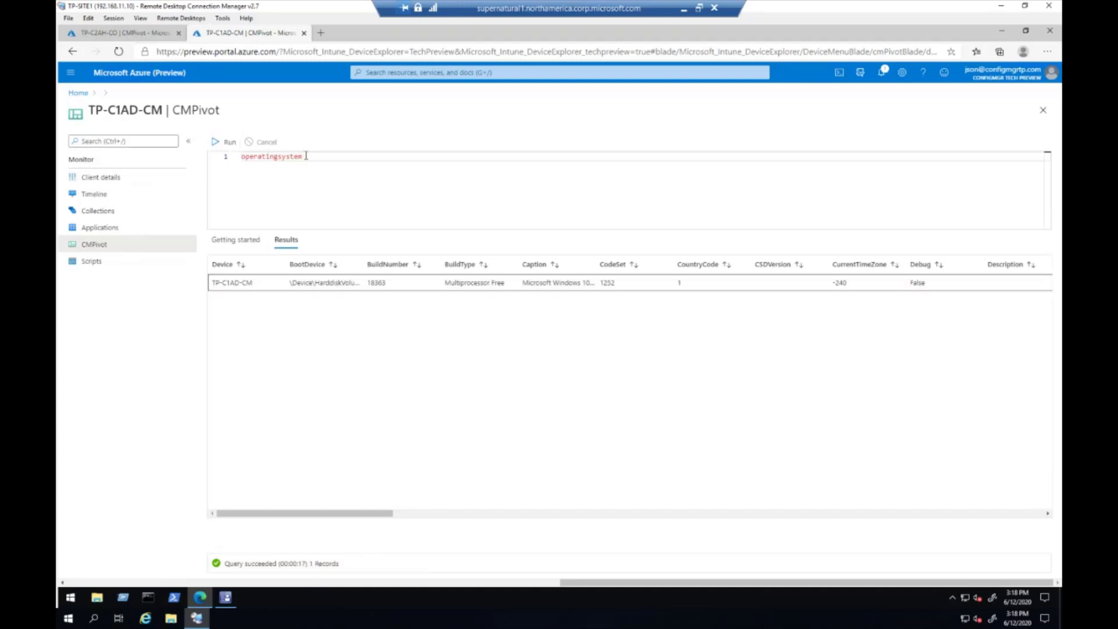
drag(305, 156, 231, 154)
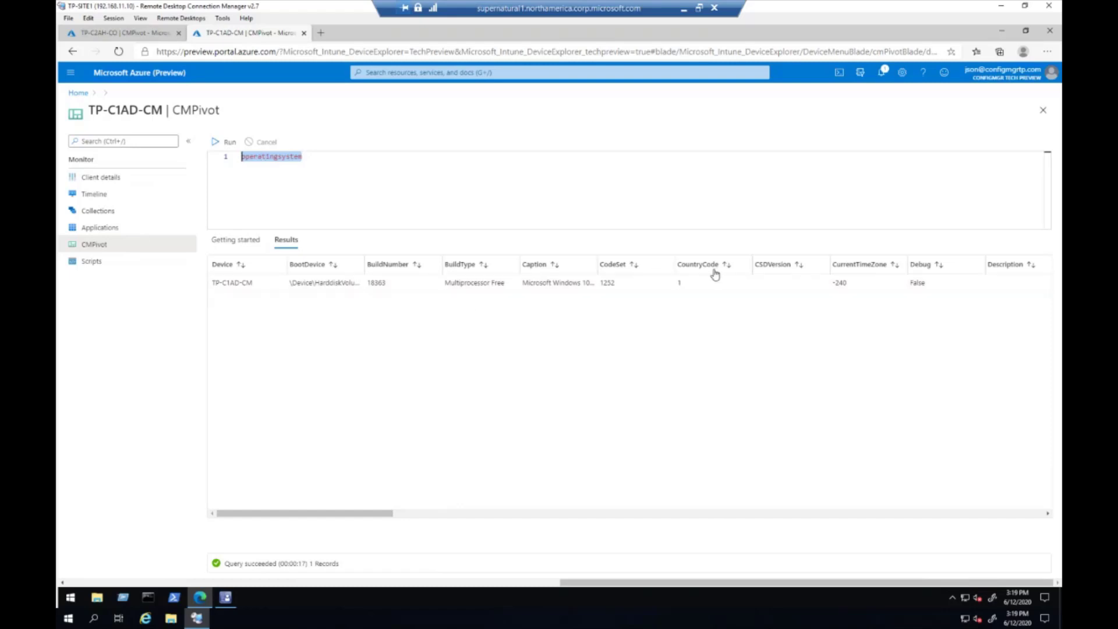
click(381, 513)
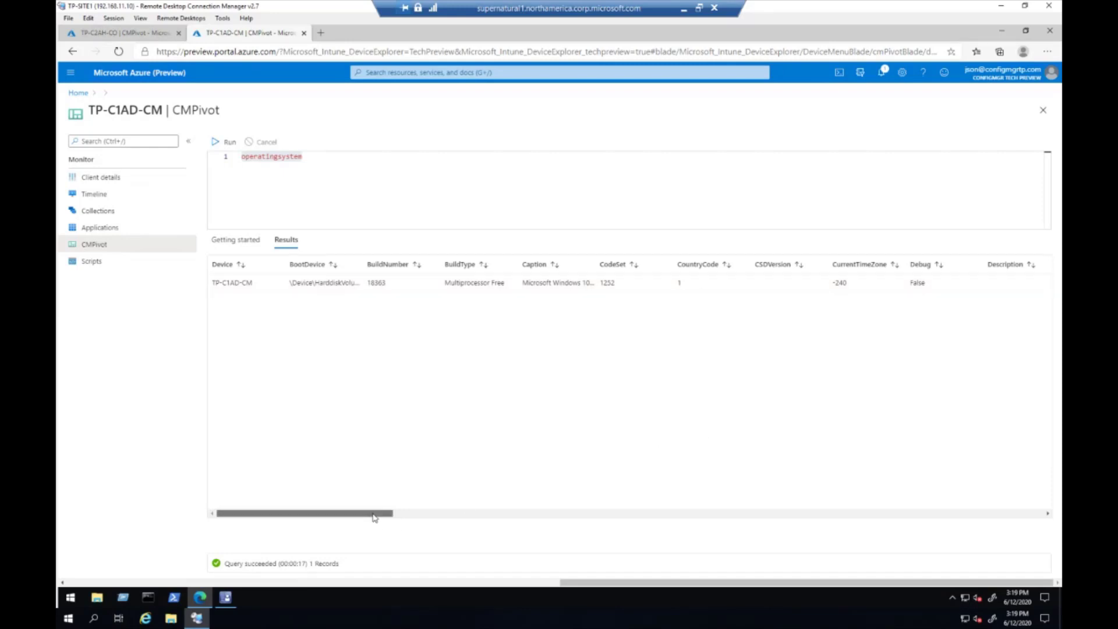
drag(373, 517, 274, 516)
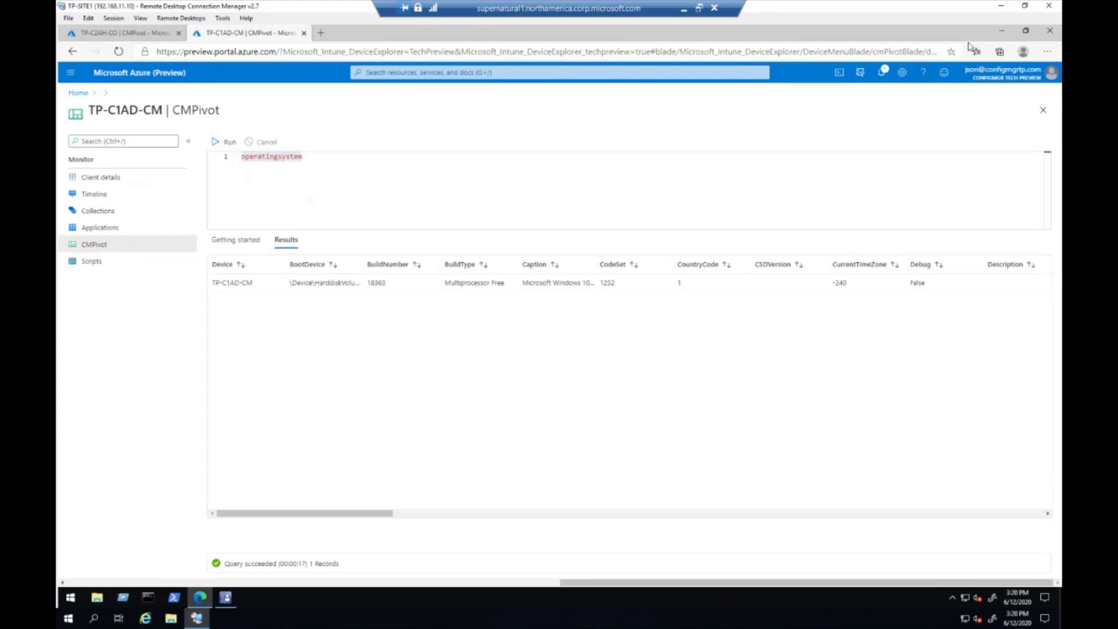
- Minimize Remote Desktop Connection Manager, then take the remote session out of full screen and minimize it to reveal the local desktop
click(1002, 6)
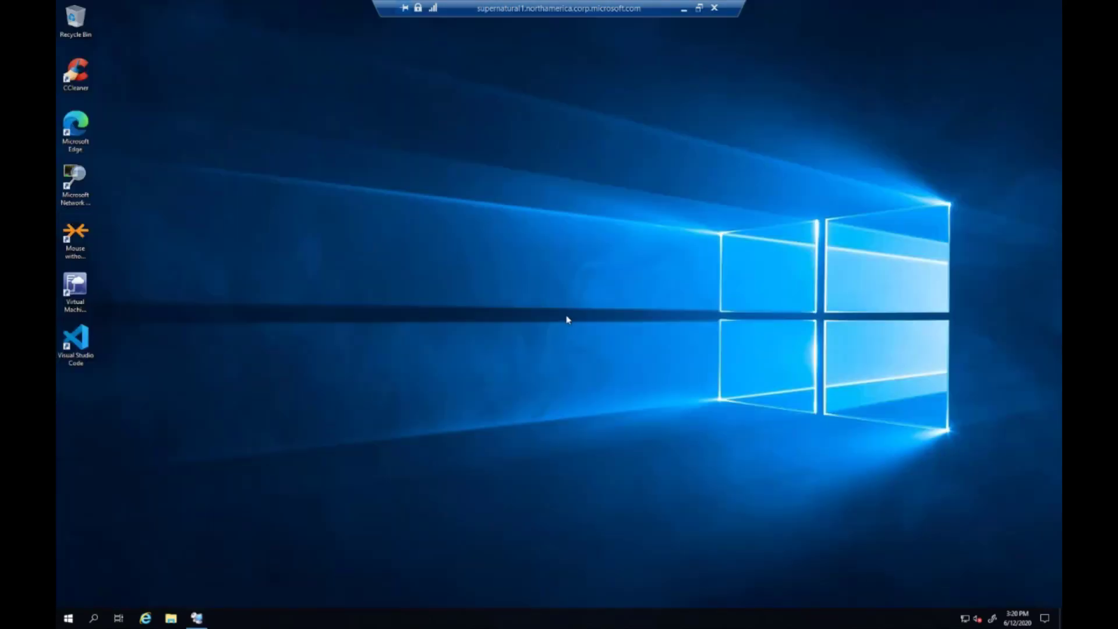
double_click(685, 15)
drag(686, 37, 654, 37)
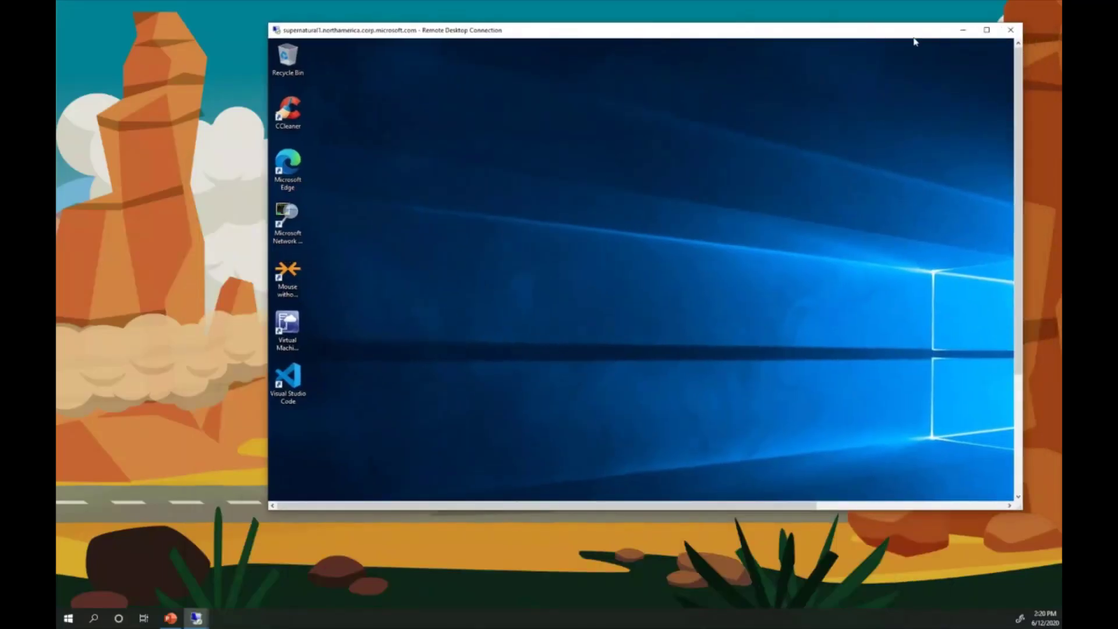
click(961, 31)
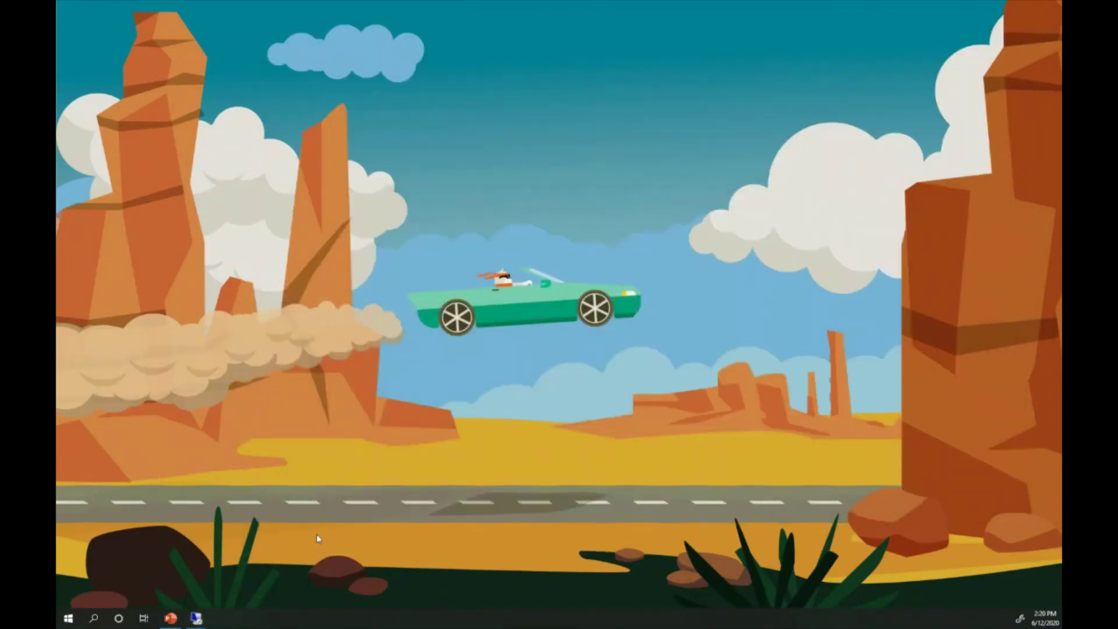
- Switch to the PowerPoint presentation and display slide 13, Enabling Tenant Attach
click(170, 619)
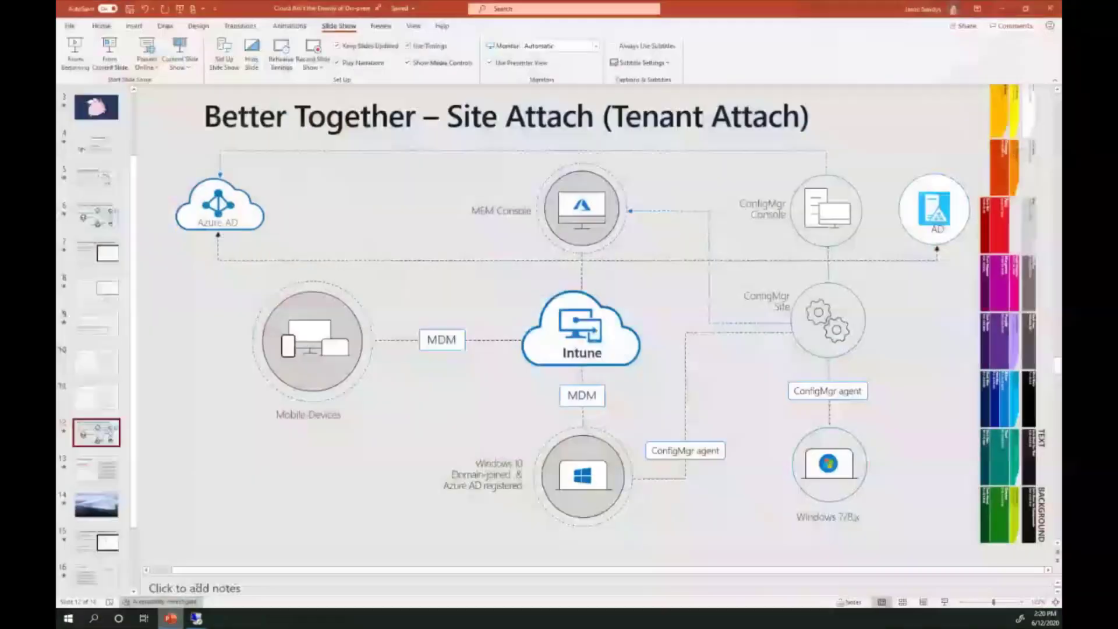
scroll(128, 301, down, 1)
scroll(128, 301, down, 1)
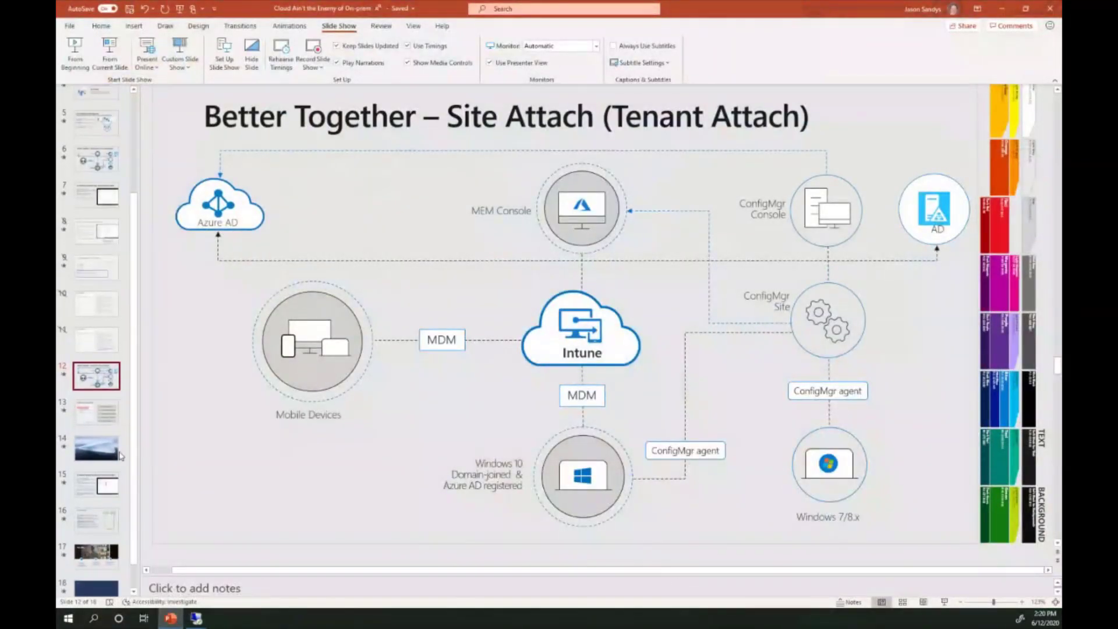
click(82, 419)
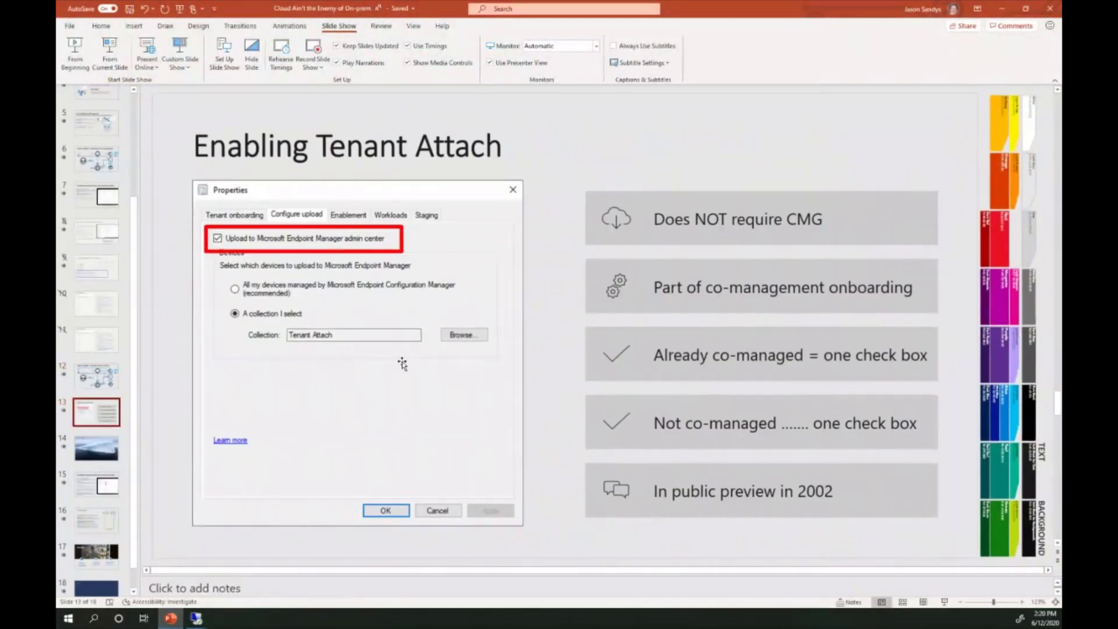